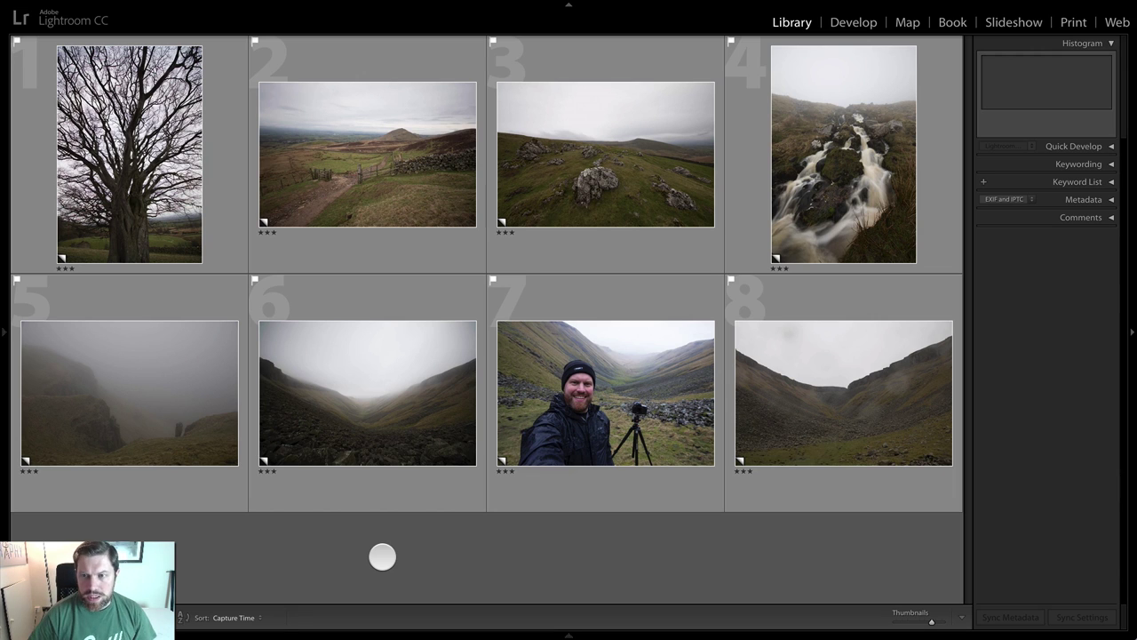
Select the bare tree photo and open it in the Develop module
click(109, 213)
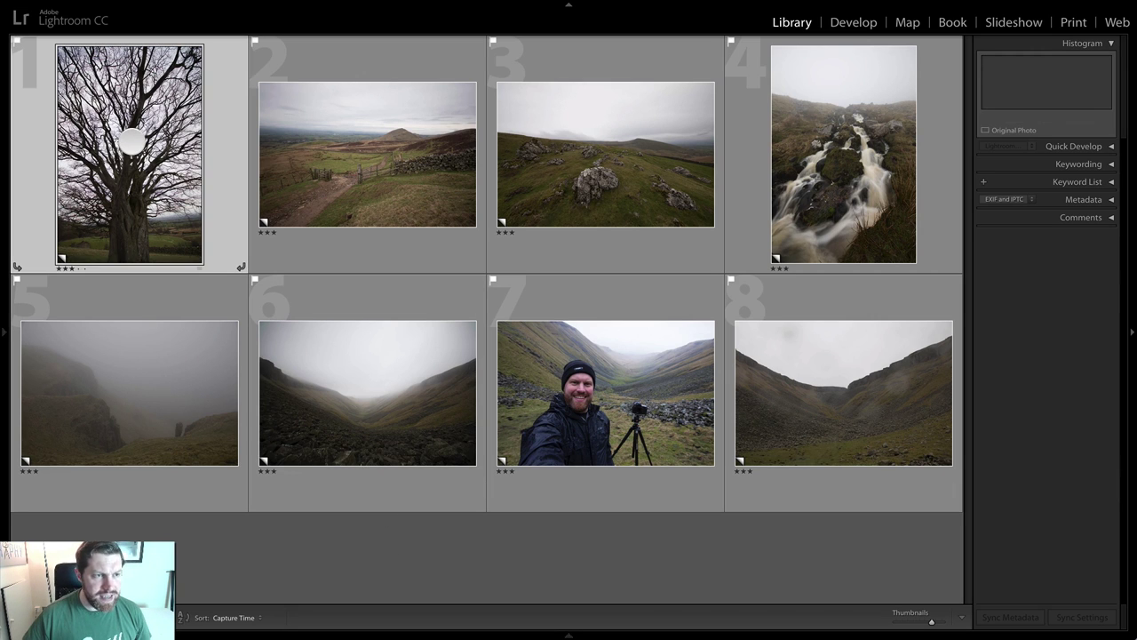
key(d)
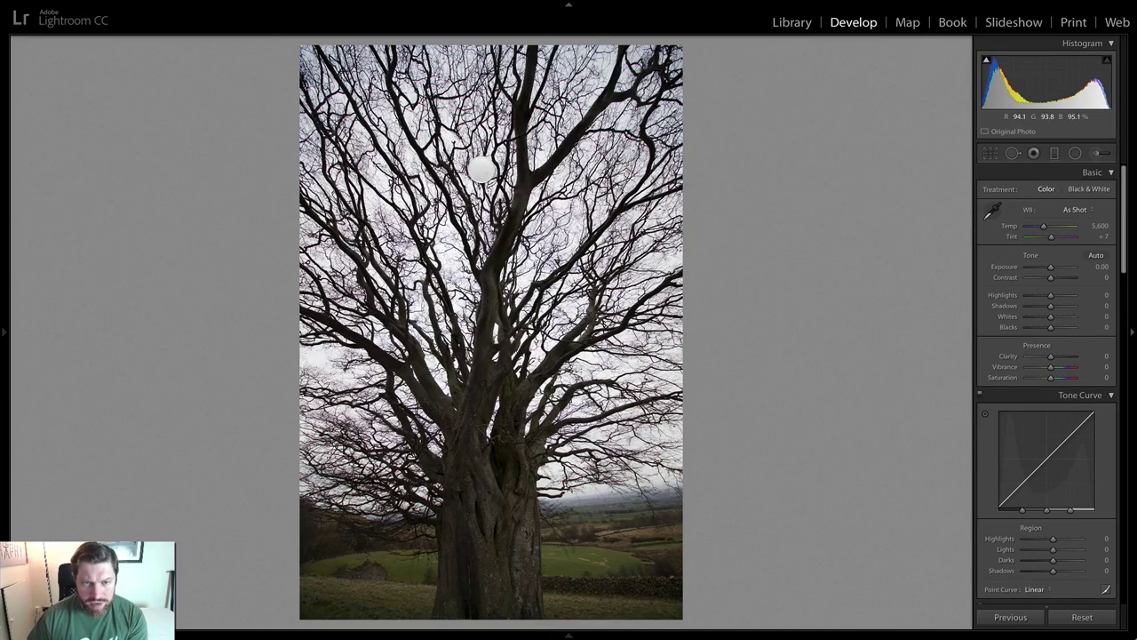
At 1:1 zoom, set Defringe Purple Amount to 4 and Purple Hue to 30/77, then return to Fit
click(482, 168)
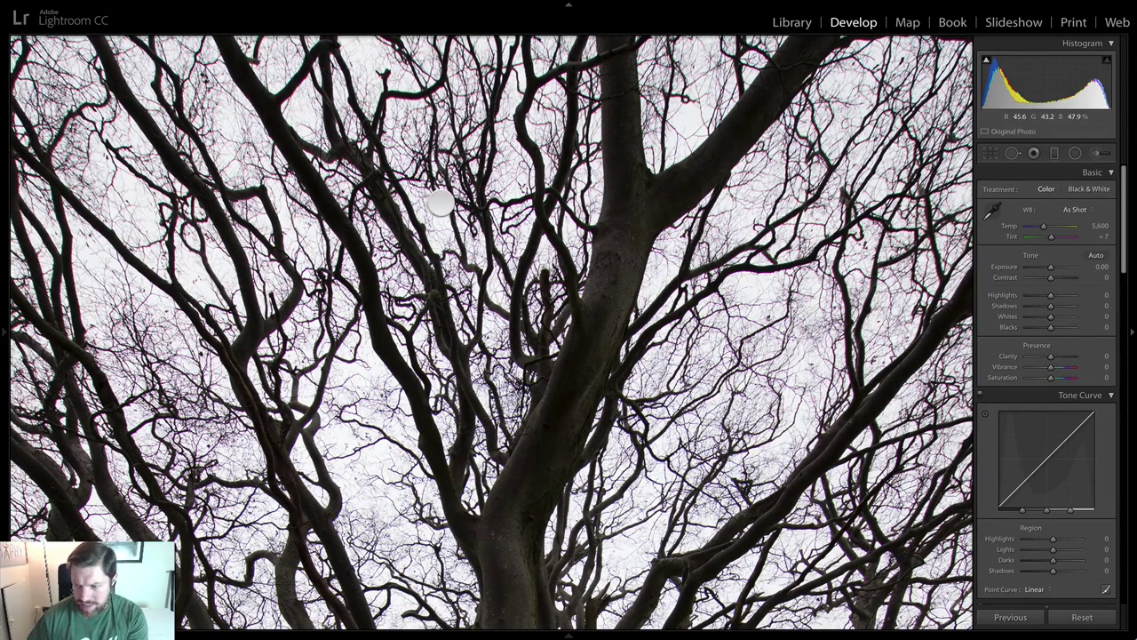
scroll(1022, 325, down, 10)
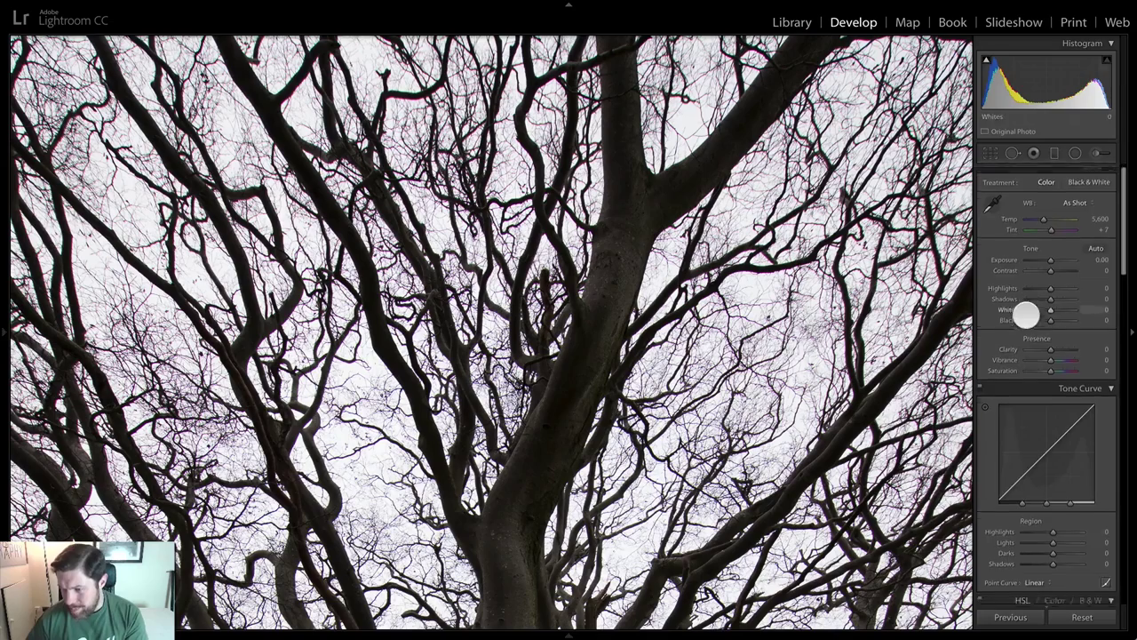
scroll(1025, 322, down, 12)
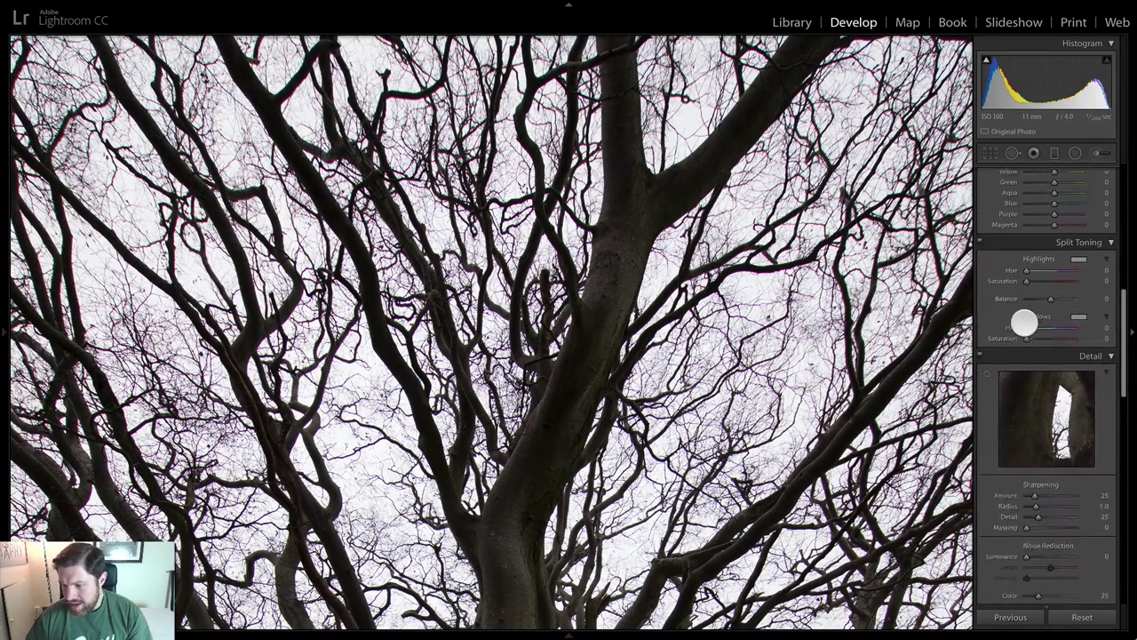
scroll(1024, 323, up, 1)
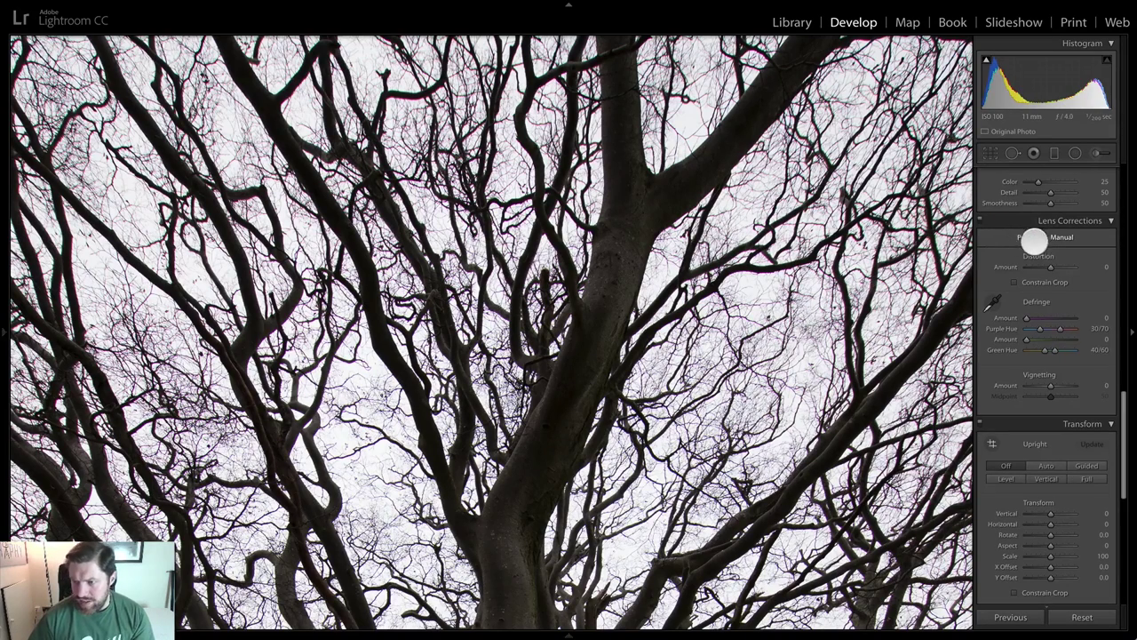
drag(1025, 317, 1037, 339)
click(1037, 338)
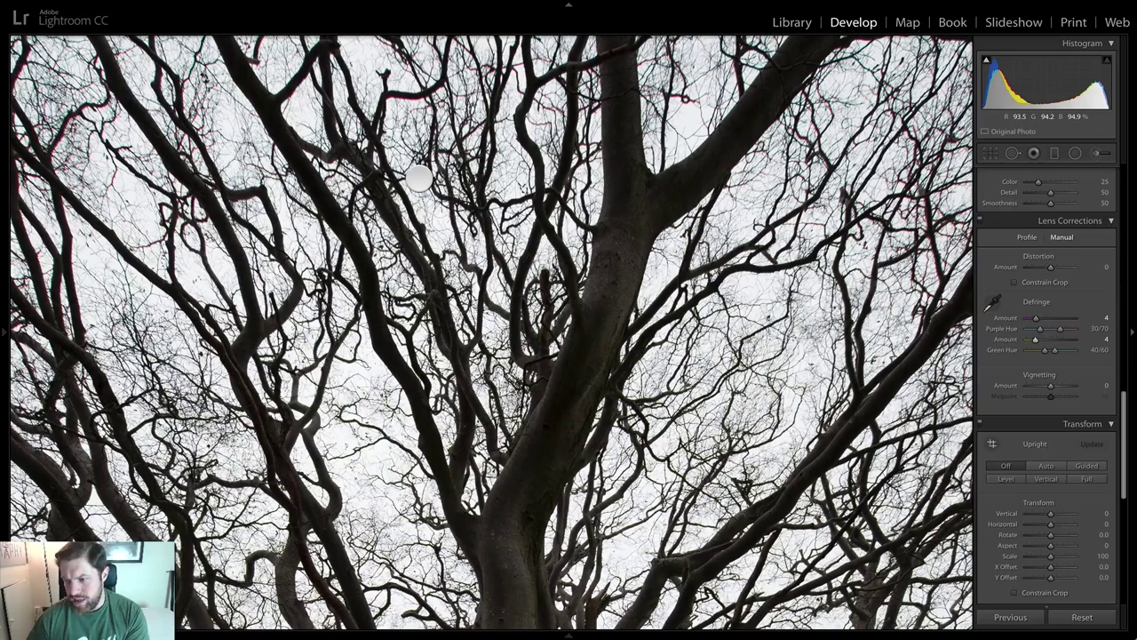
drag(1058, 330, 1062, 330)
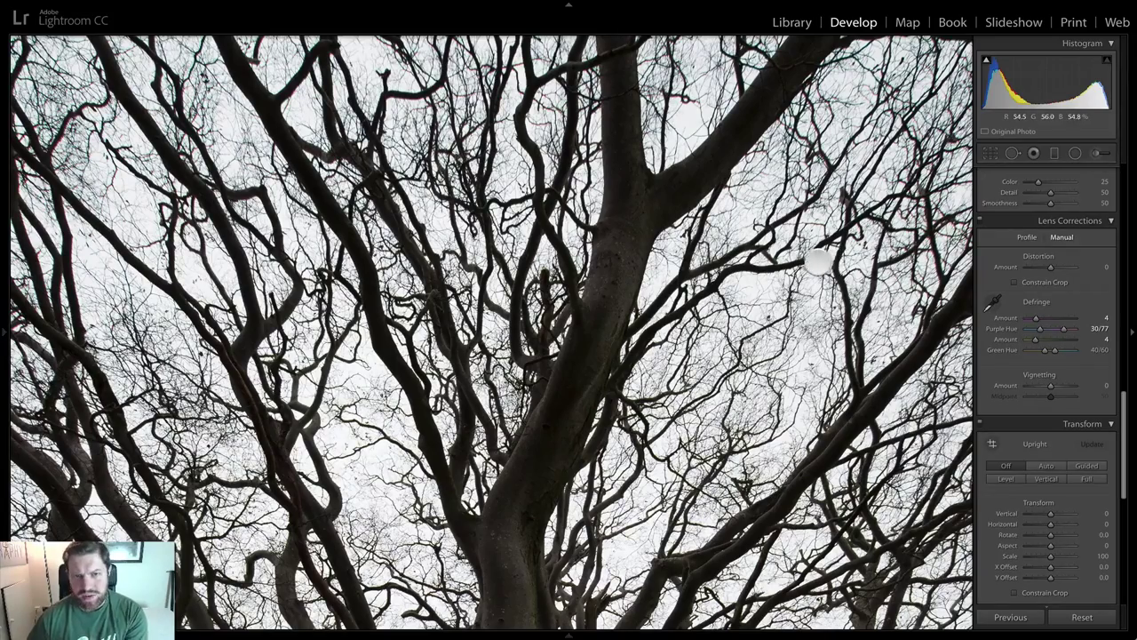
click(378, 216)
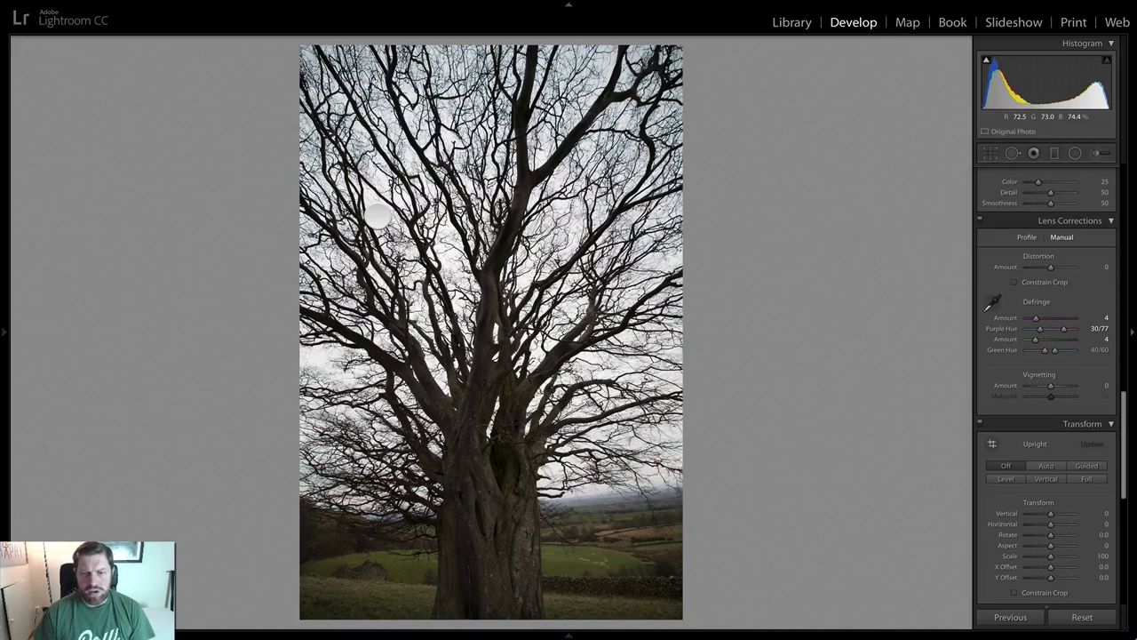
Set Highlights -35, Shadows +29, Whites +24, Vibrance +15 and Exposure +0.35 in Basic
scroll(1003, 311, up, 3)
scroll(1003, 311, up, 3)
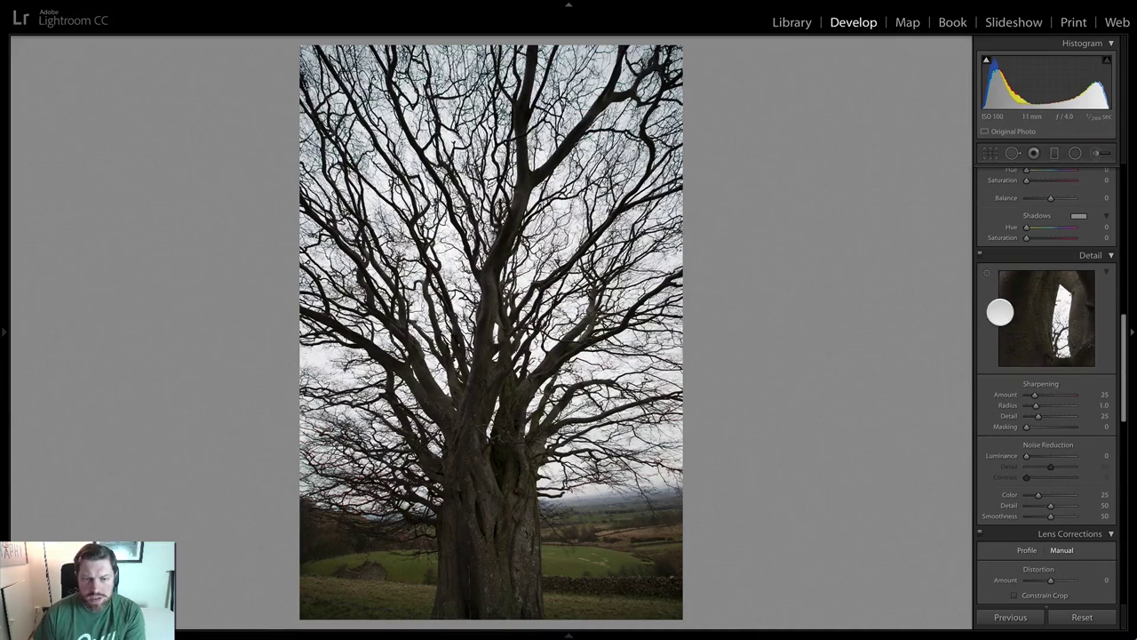
scroll(995, 318, up, 5)
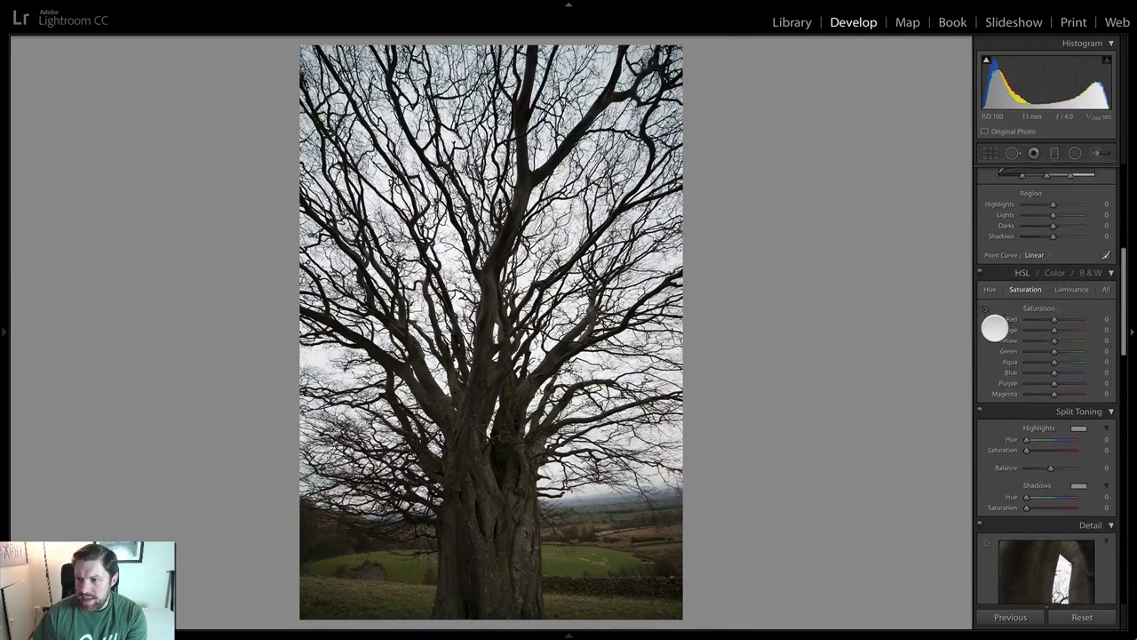
scroll(996, 325, up, 4)
mouse_move(1051, 295)
mouse_down()
mouse_move(1038, 294)
mouse_move(1054, 308)
mouse_move(1056, 277)
mouse_up()
click(1040, 310)
click(1050, 309)
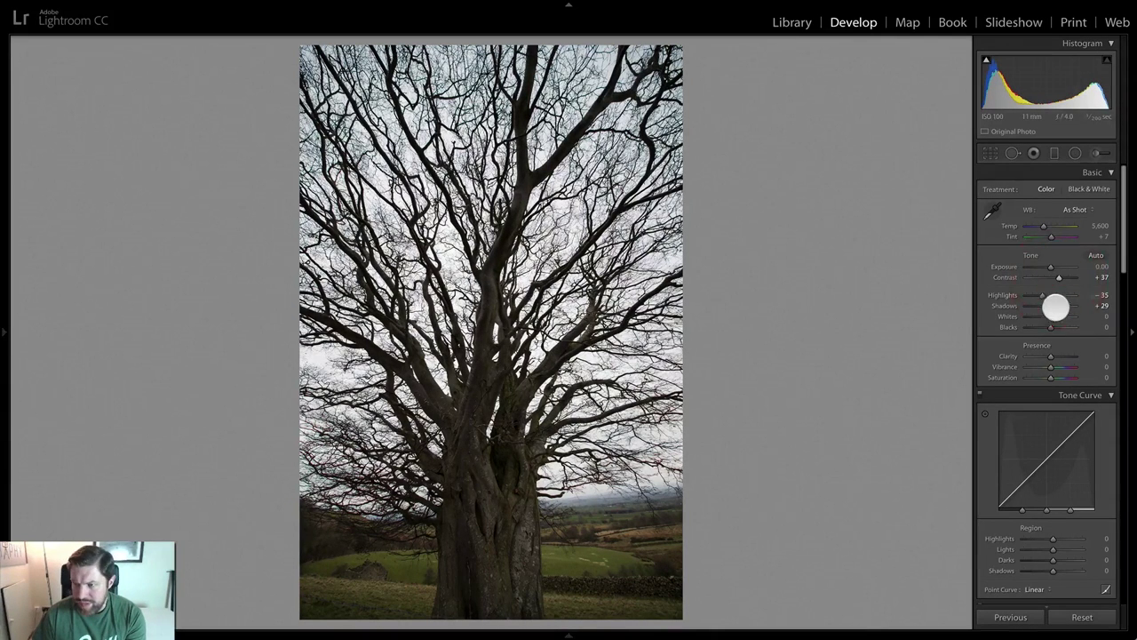
drag(1053, 317, 1048, 325)
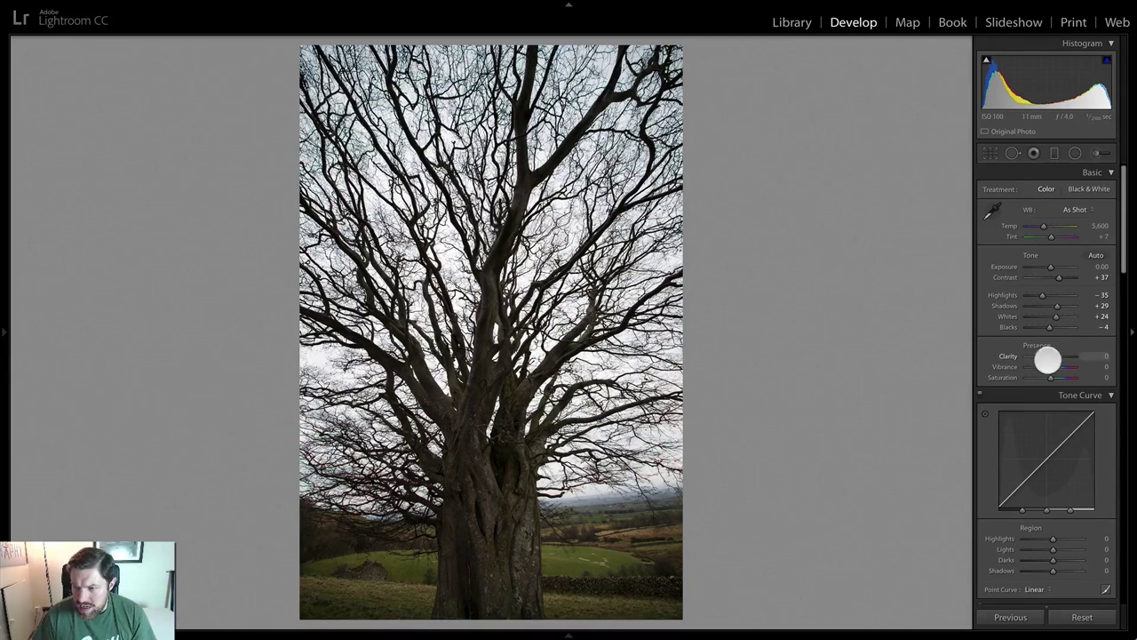
drag(1048, 367, 1044, 365)
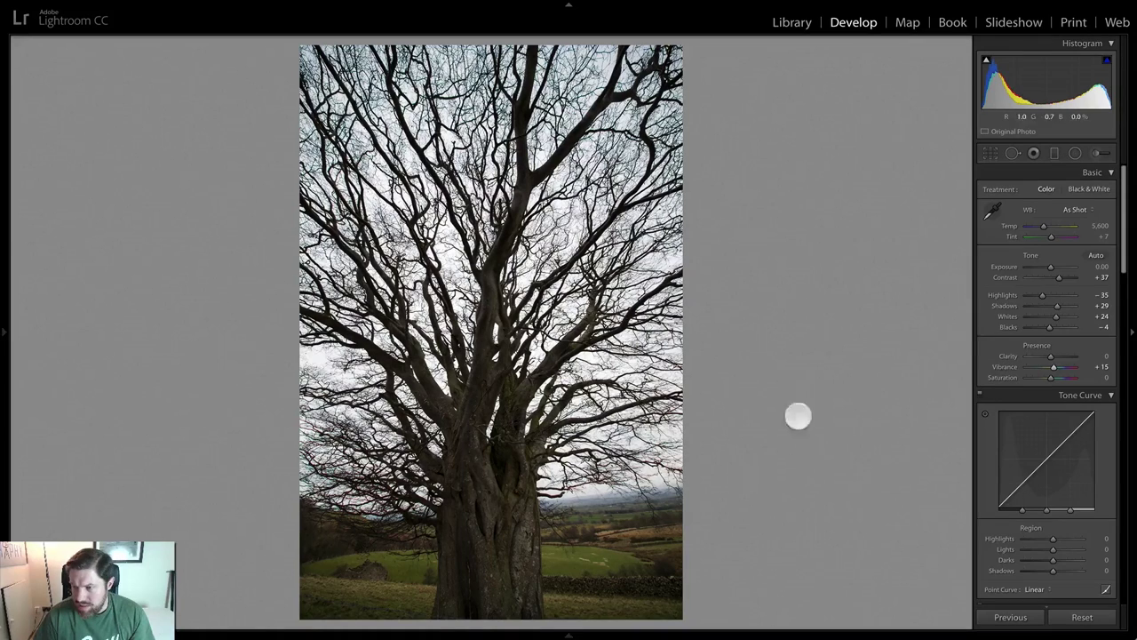
drag(1050, 267, 1053, 266)
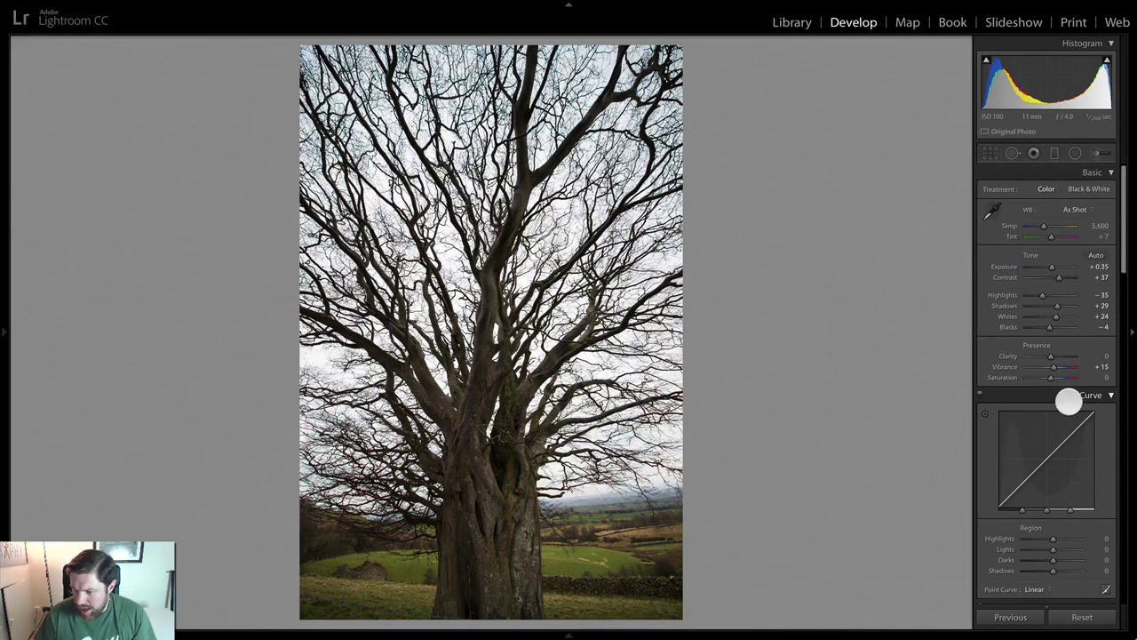
Apply the Medium Contrast point curve and nudge Saturation to -1
scroll(987, 330, down, 1)
scroll(988, 330, down, 7)
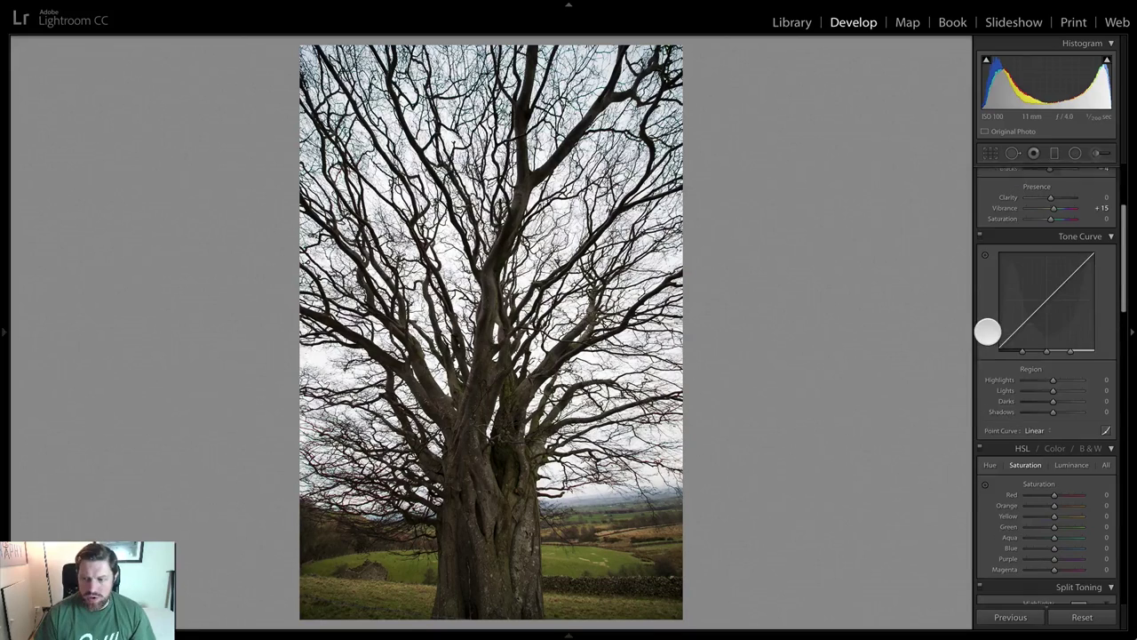
click(1037, 377)
click(1054, 383)
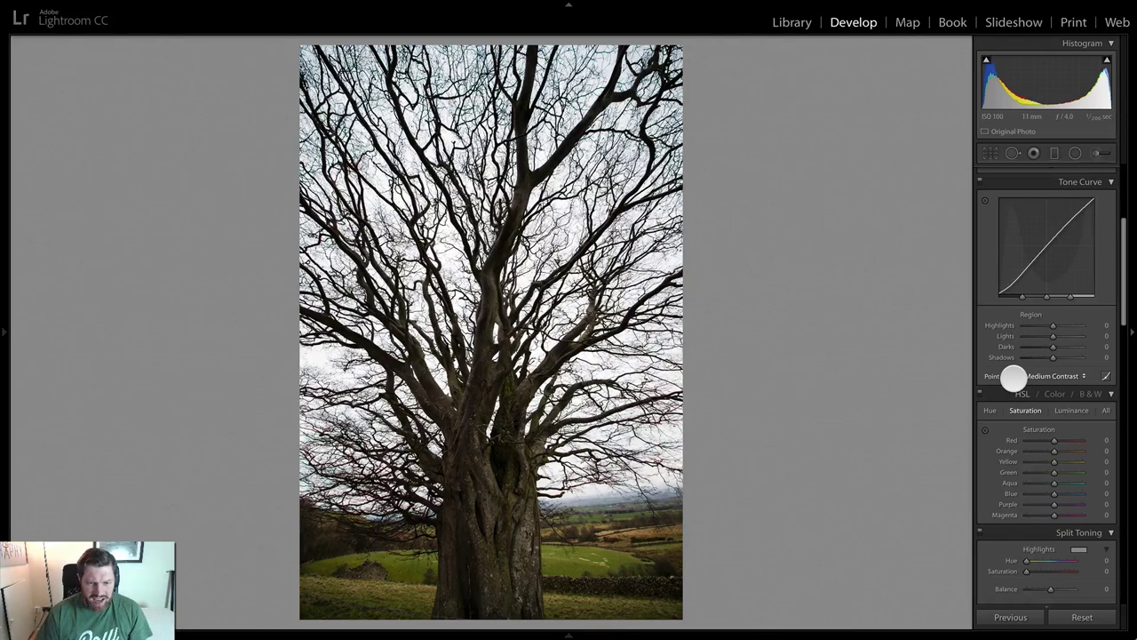
scroll(1013, 378, up, 4)
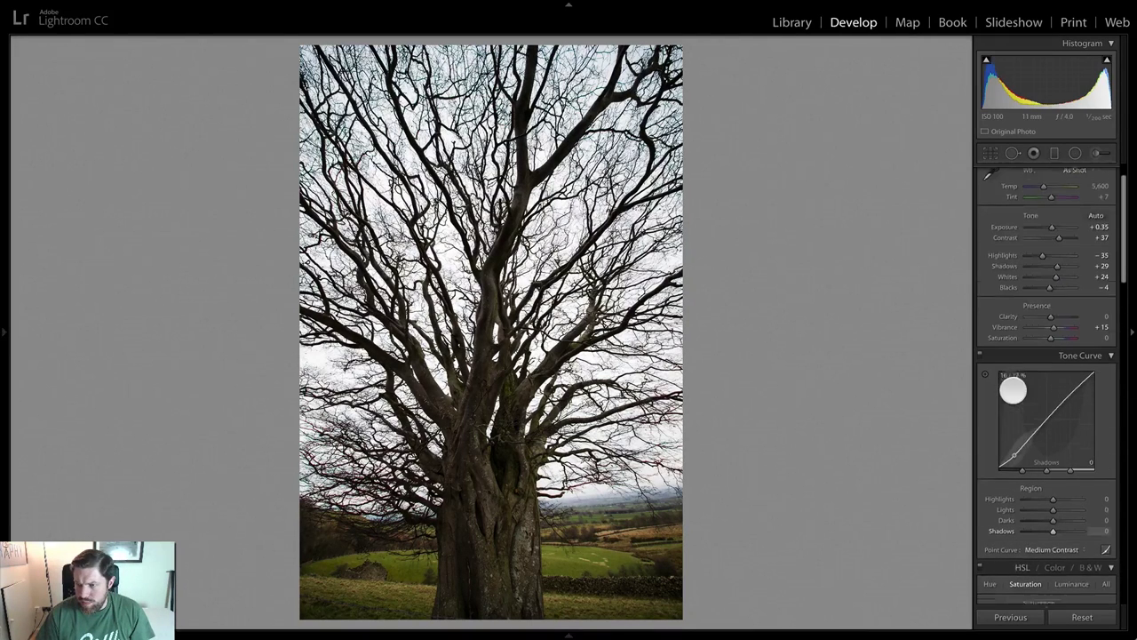
drag(1049, 342, 1044, 343)
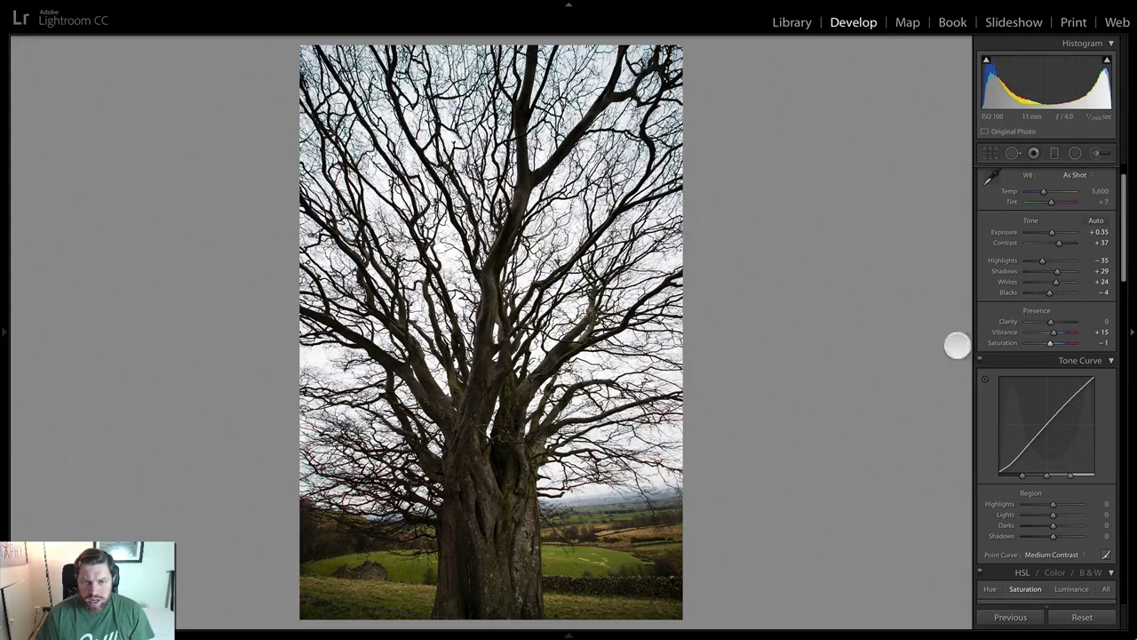
scroll(1013, 315, up, 2)
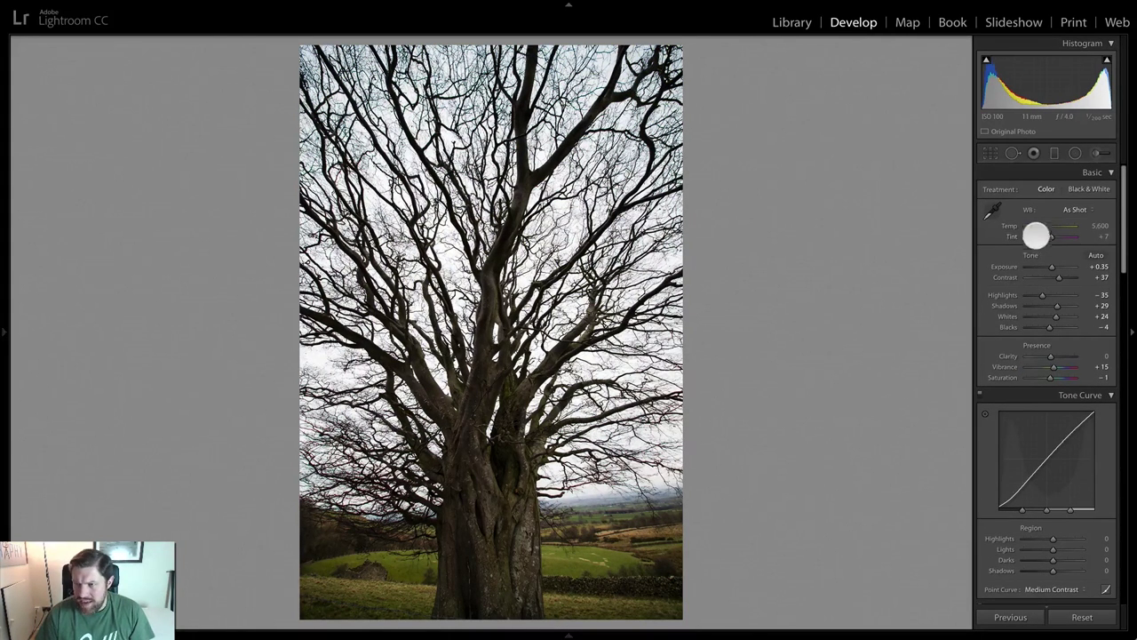
Set Temp to 6,221, Shadows to +35 and Contrast to +40 on the tree photo
drag(1041, 225, 1047, 228)
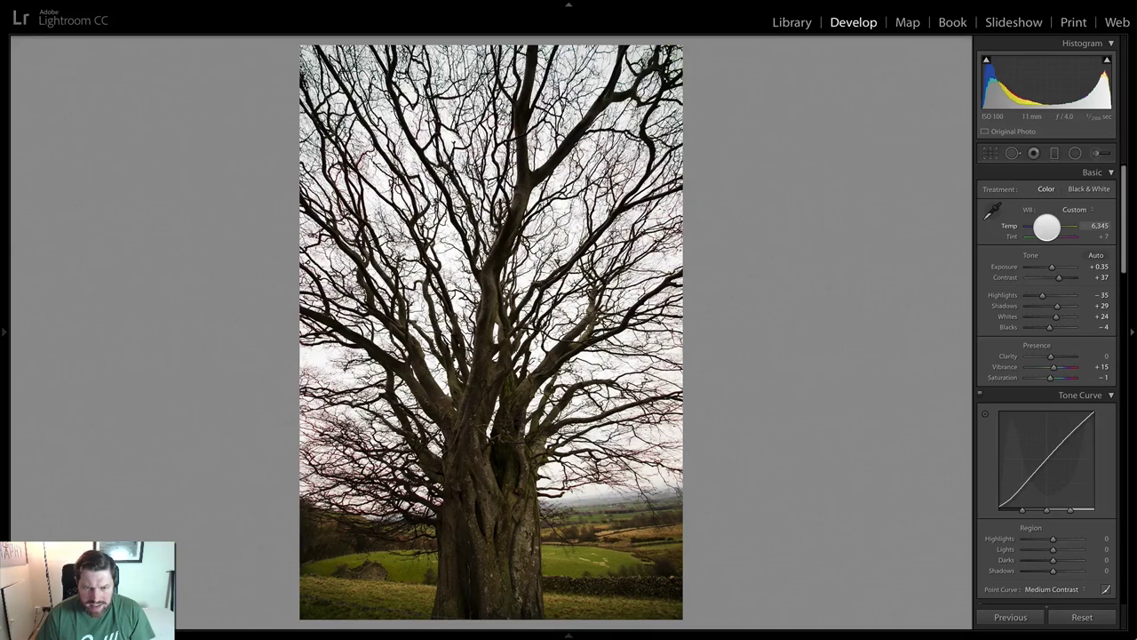
drag(1046, 227, 1045, 228)
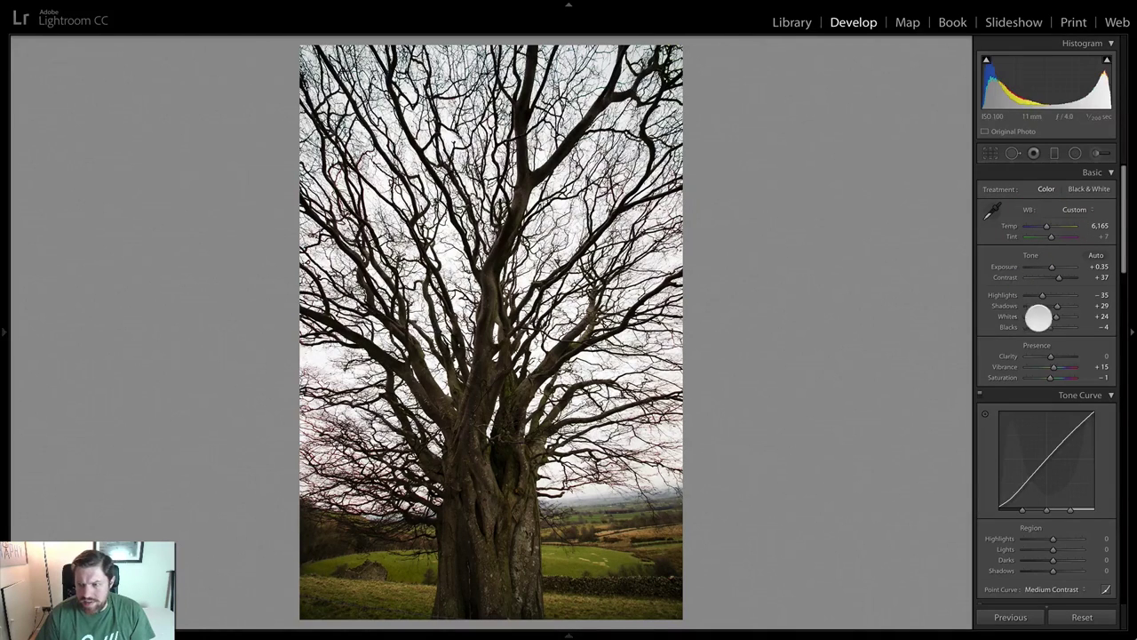
drag(1055, 306, 1056, 307)
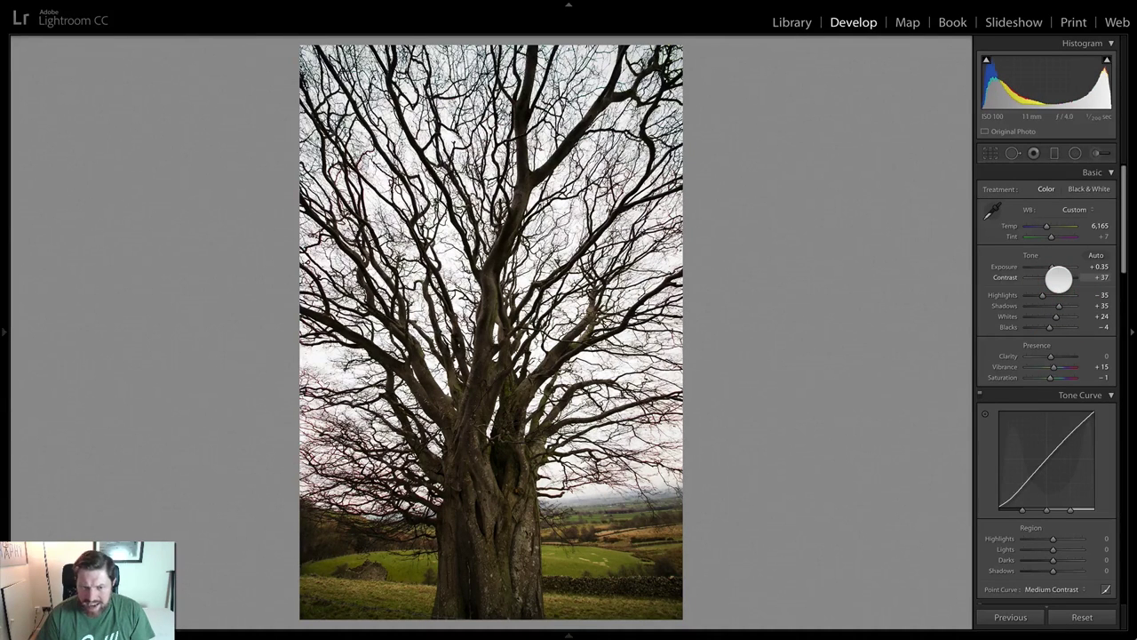
drag(1058, 279, 1057, 279)
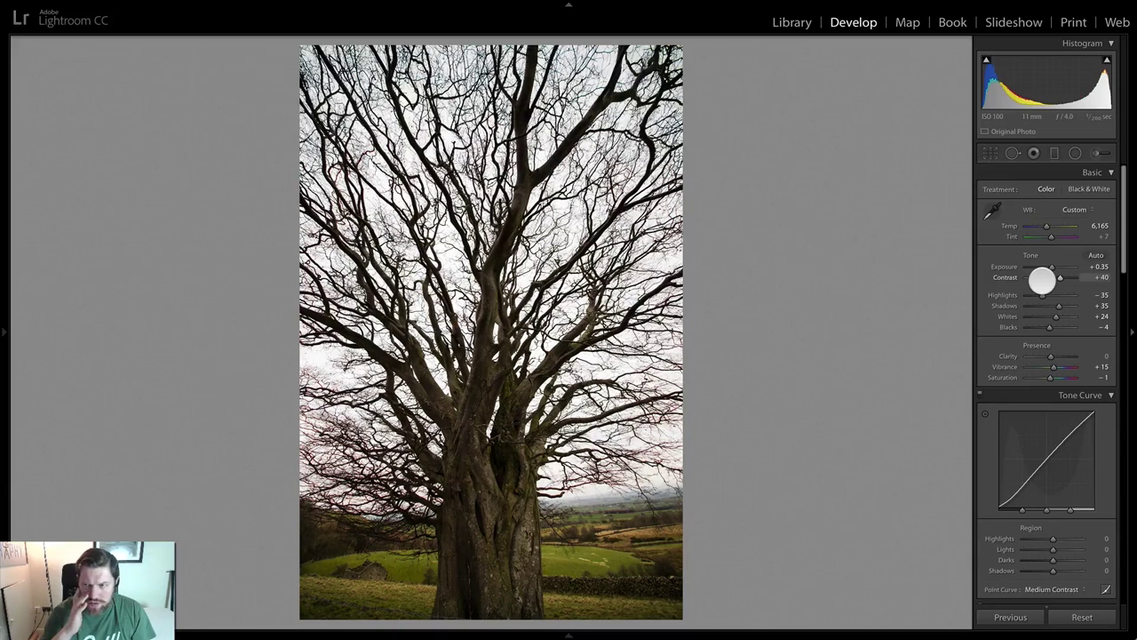
drag(1041, 224, 1043, 230)
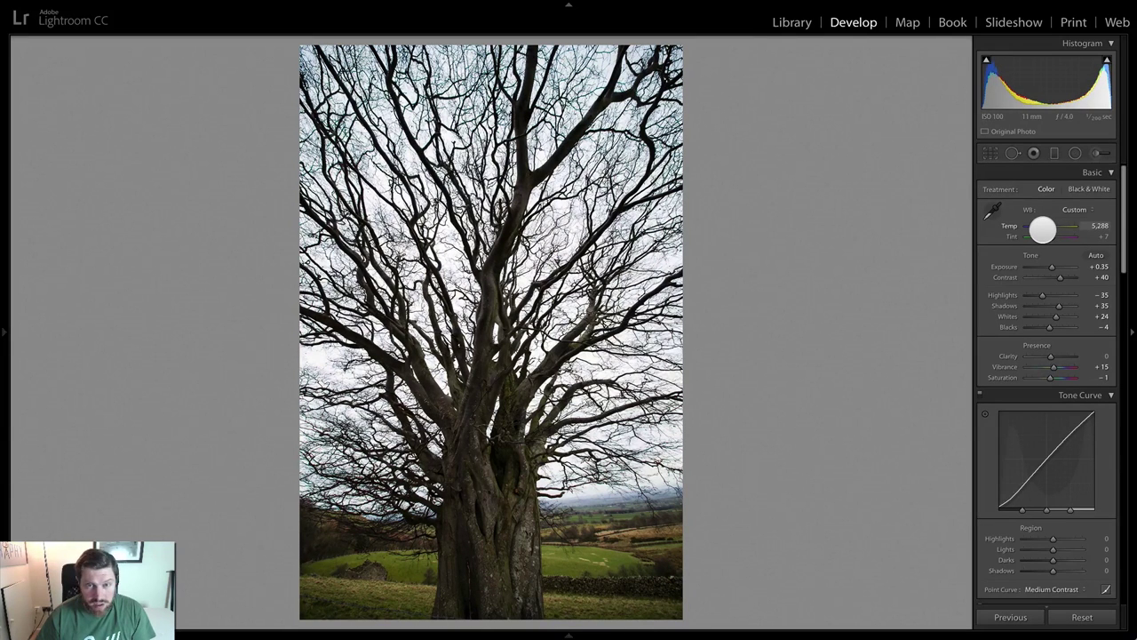
drag(1043, 230, 1050, 230)
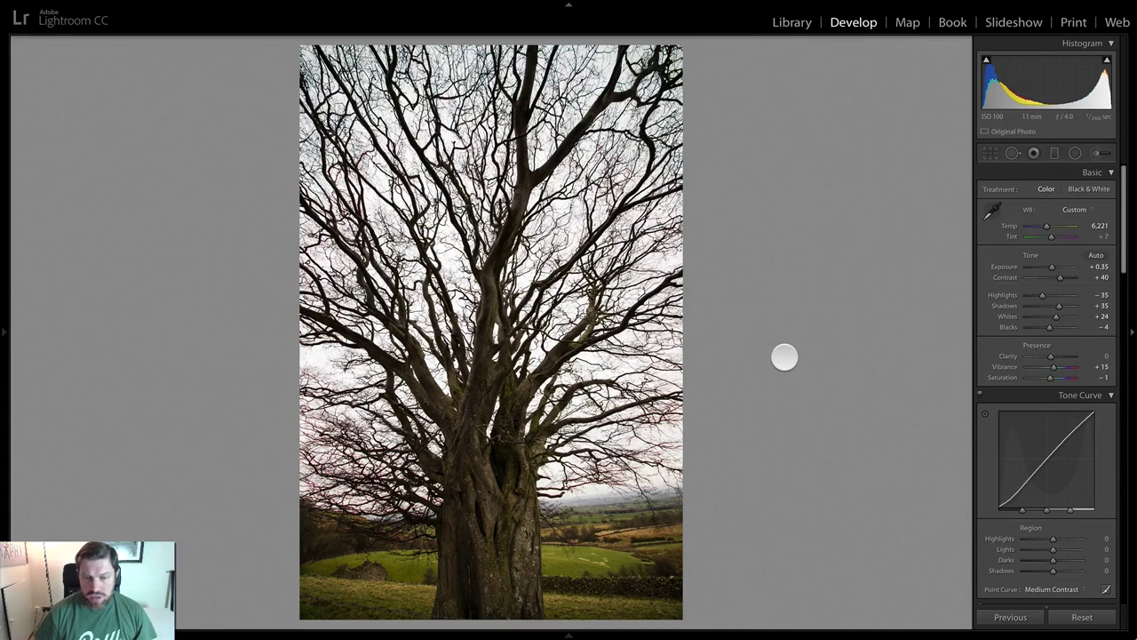
Go to the next photo, the hillside landscape with the stone wall and gate
key(Right)
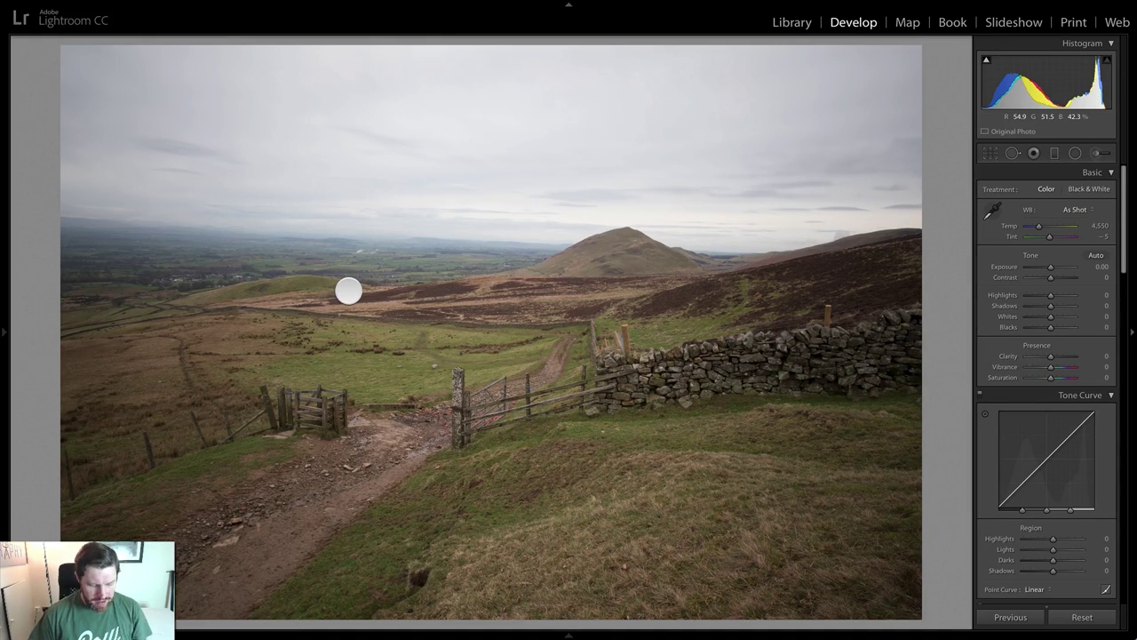
Rotate the hillside photo about -2.45° with Crop & Straighten and apply the crop
key(r)
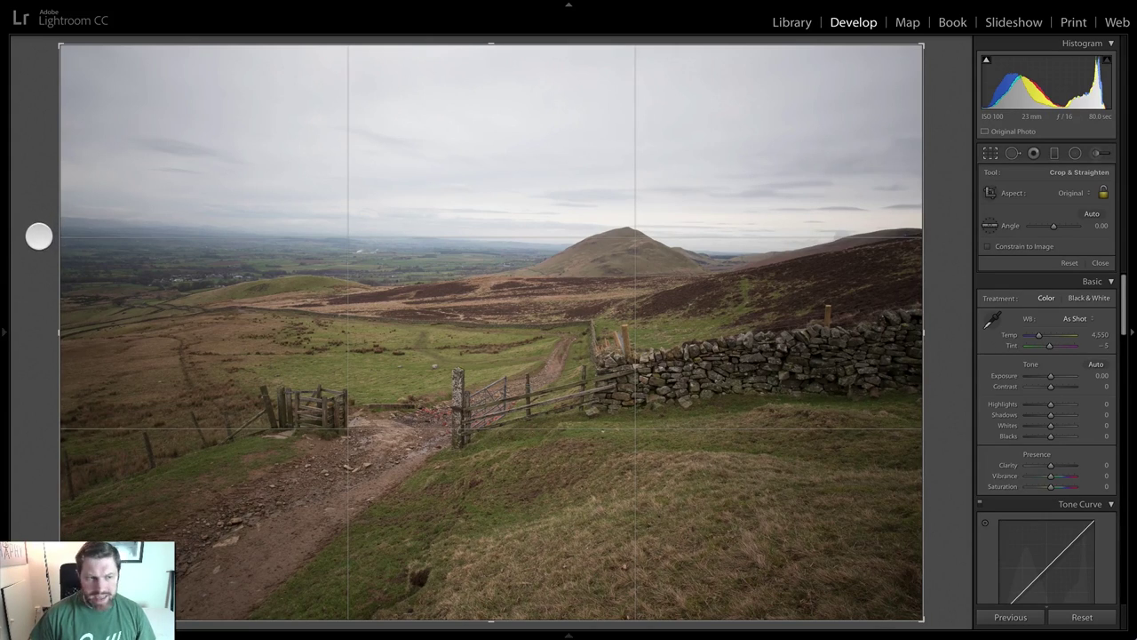
drag(23, 234, 20, 256)
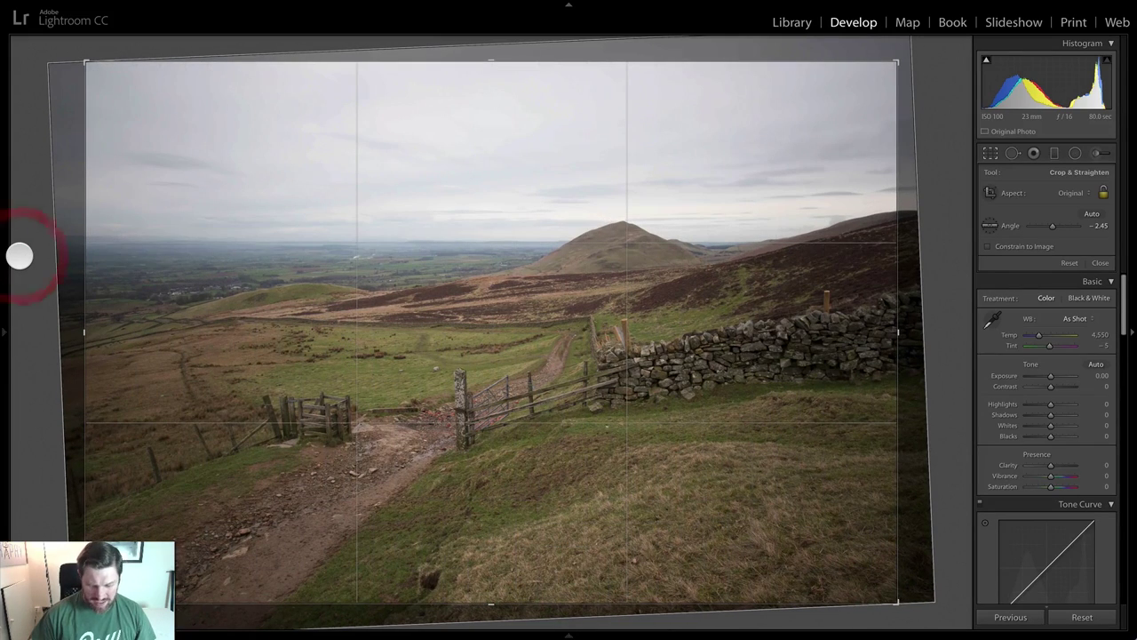
key(Return)
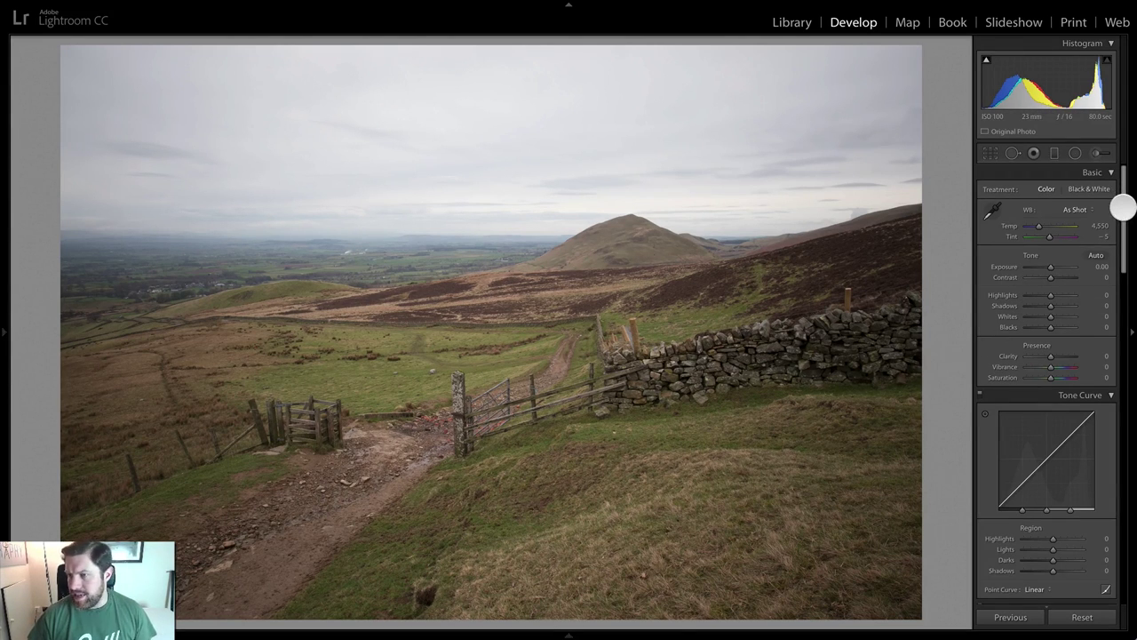
drag(1123, 206, 1107, 411)
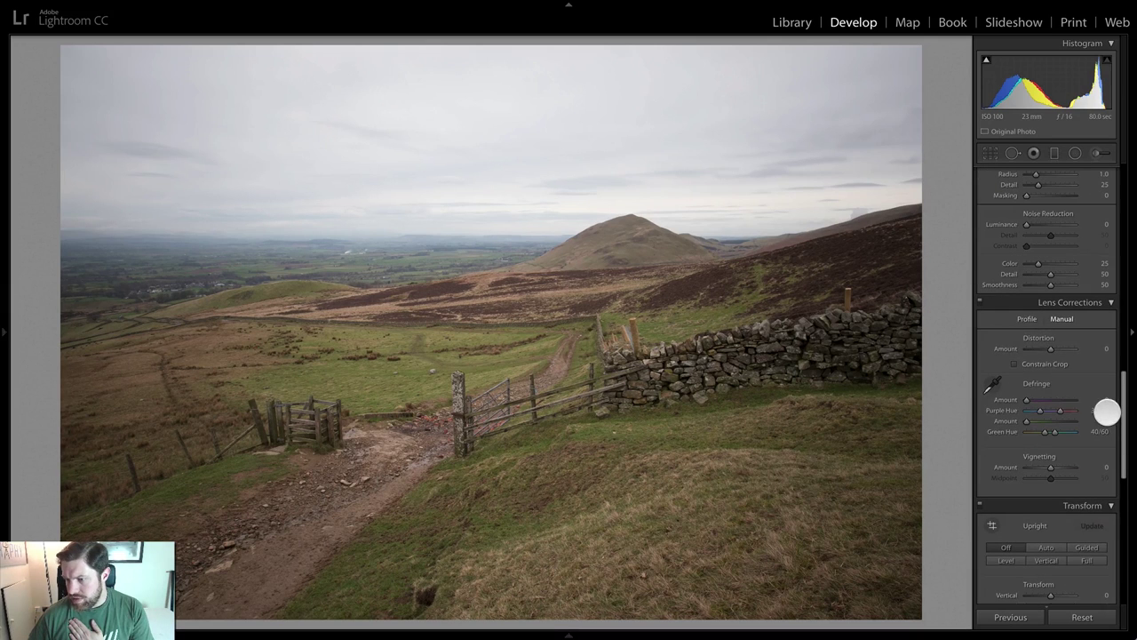
Enable the Canon lens profile correction with Distortion 0 and Vignetting 172
click(1027, 318)
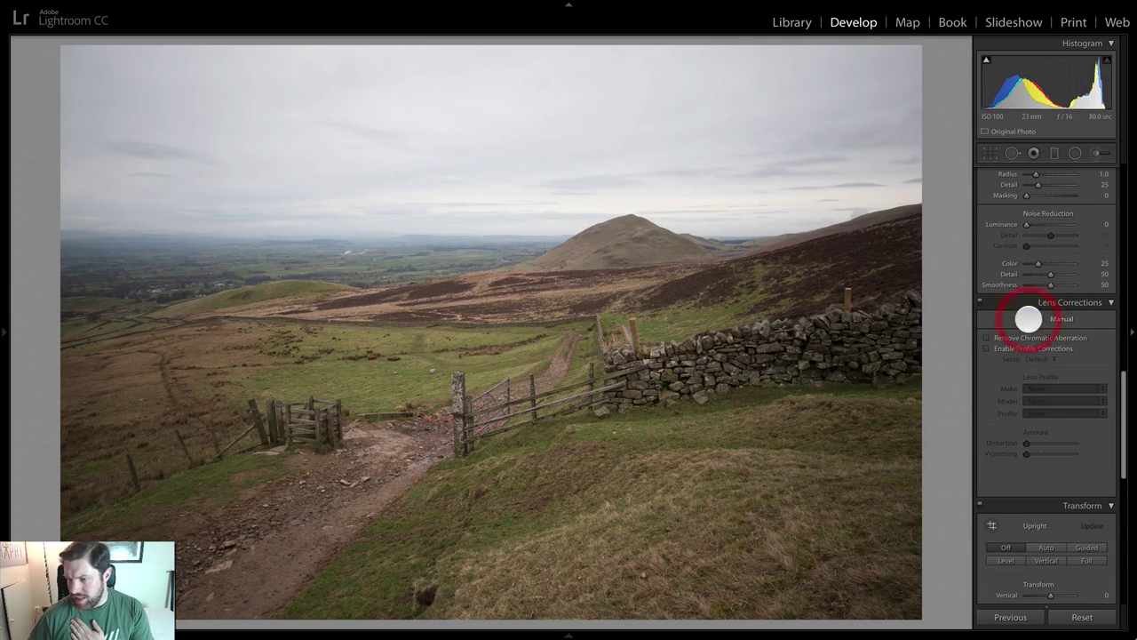
click(985, 348)
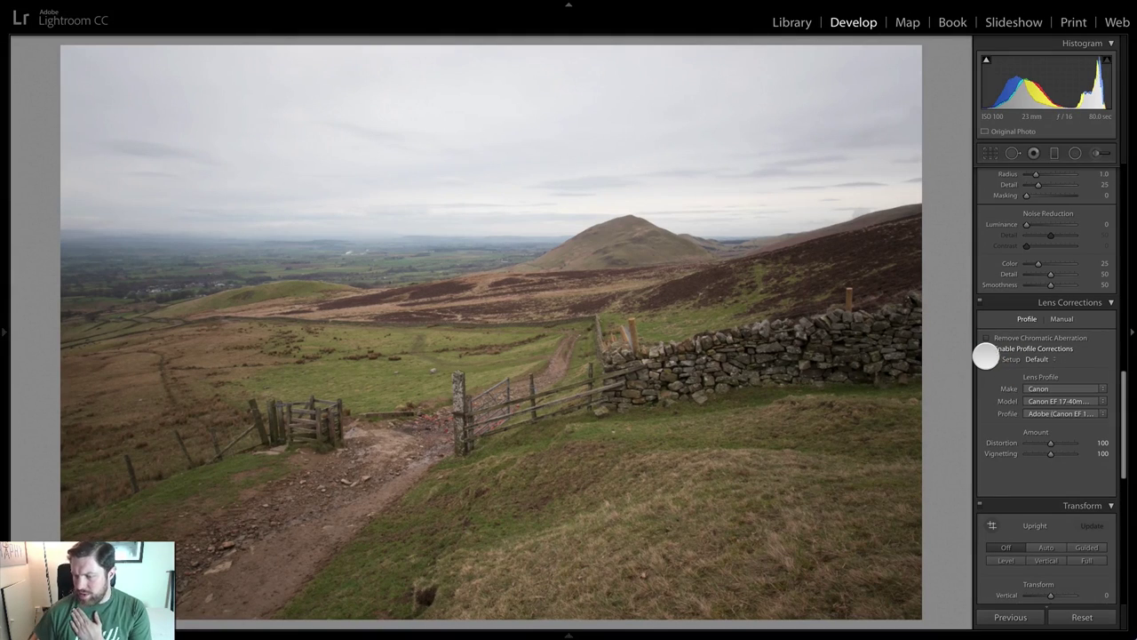
mouse_move(1052, 439)
mouse_down()
mouse_move(1003, 444)
mouse_move(1066, 451)
mouse_up()
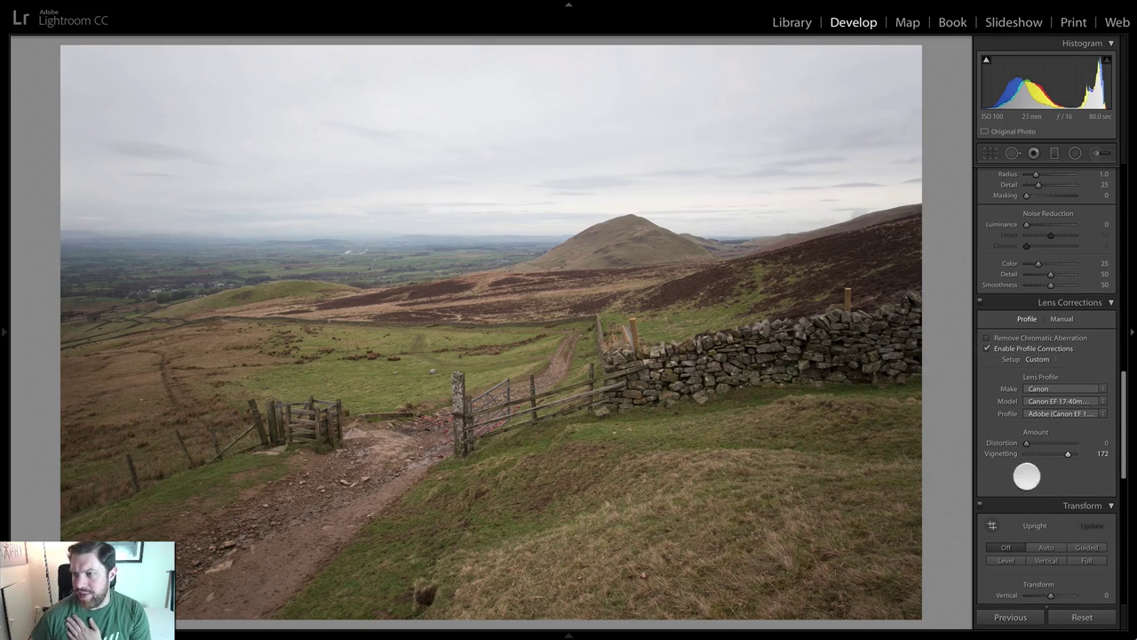
Set Highlights to -30 and Shadows to +46 in the Basic panel
scroll(1002, 495, up, 10)
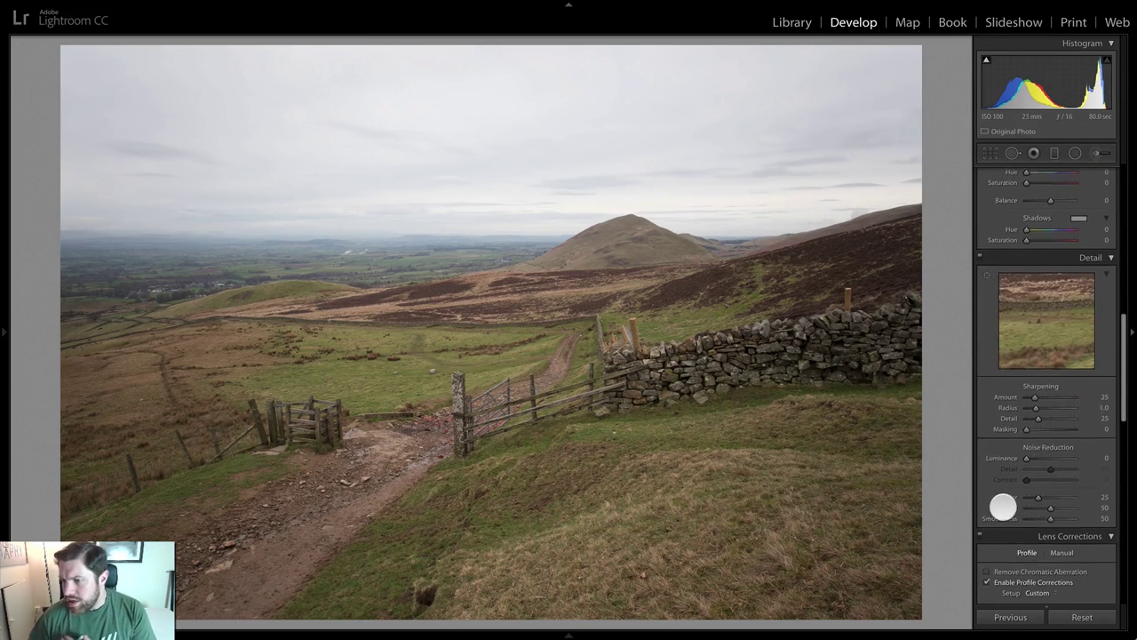
scroll(1013, 499, up, 8)
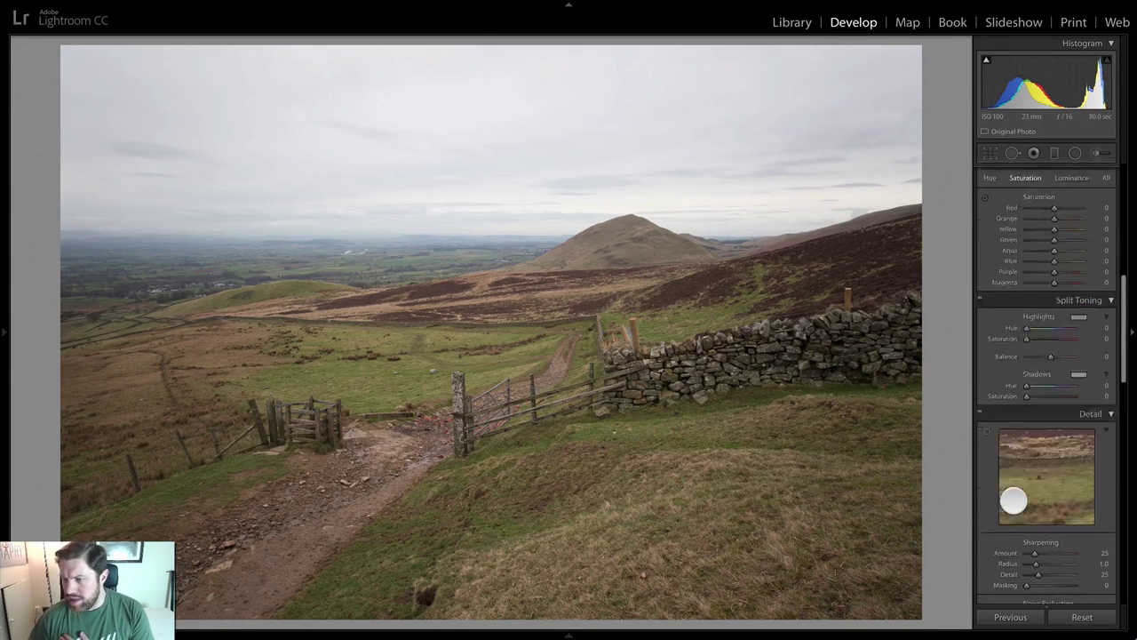
scroll(1036, 424, up, 5)
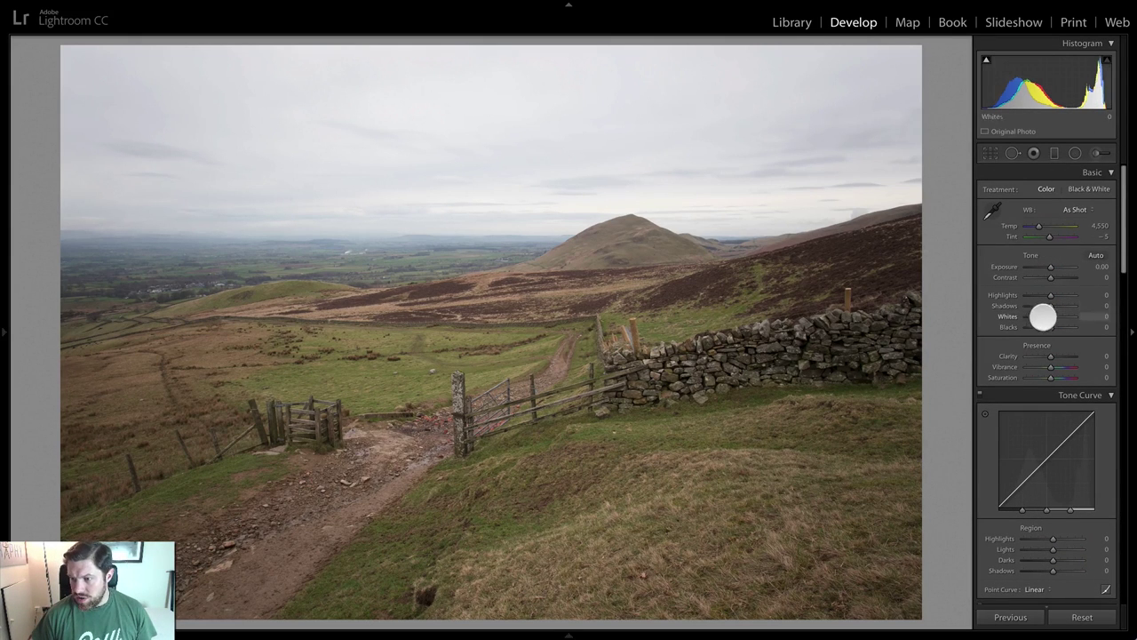
mouse_move(1050, 305)
mouse_down()
mouse_move(1062, 305)
mouse_move(1038, 294)
mouse_up()
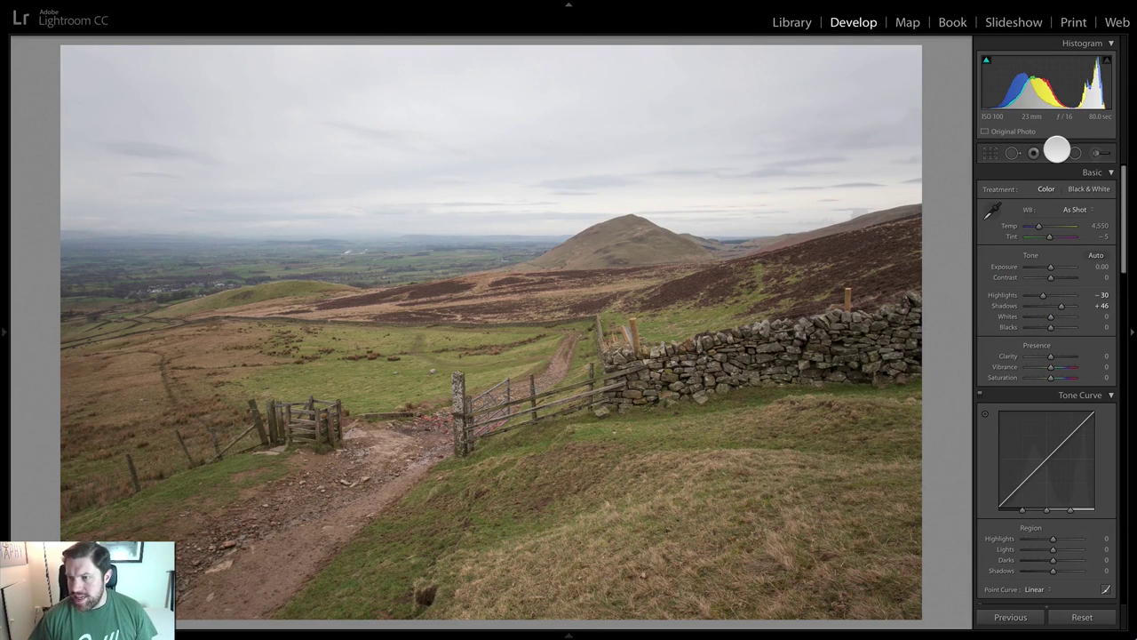
Add a graduated filter from the top of the sky with Exposure -0.95 and Highlights -20
click(1055, 152)
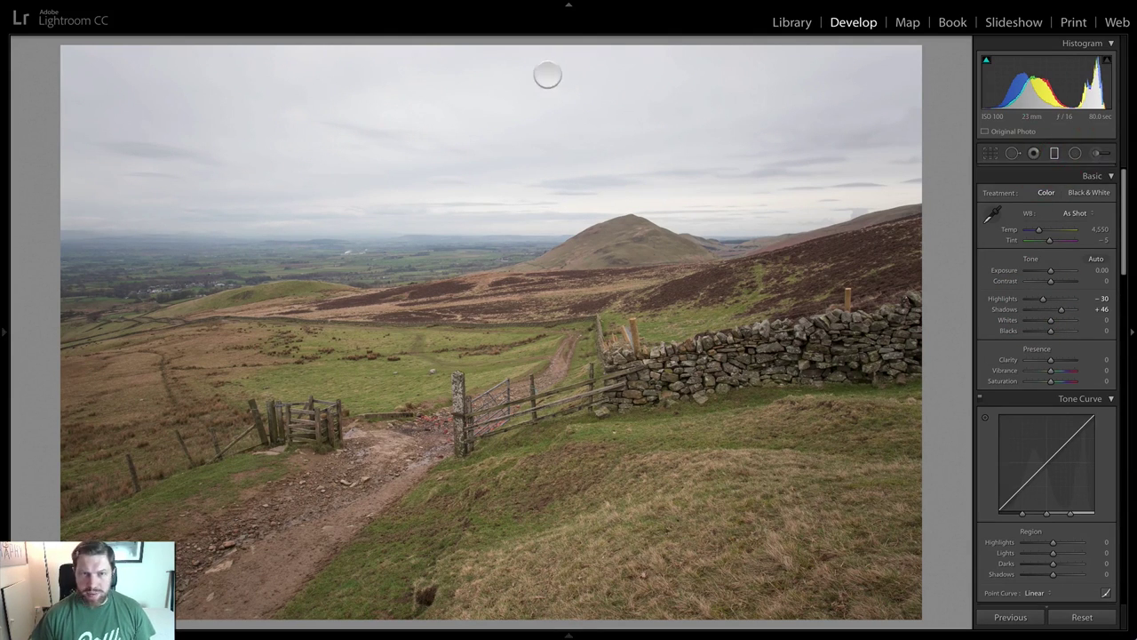
drag(469, 41, 462, 410)
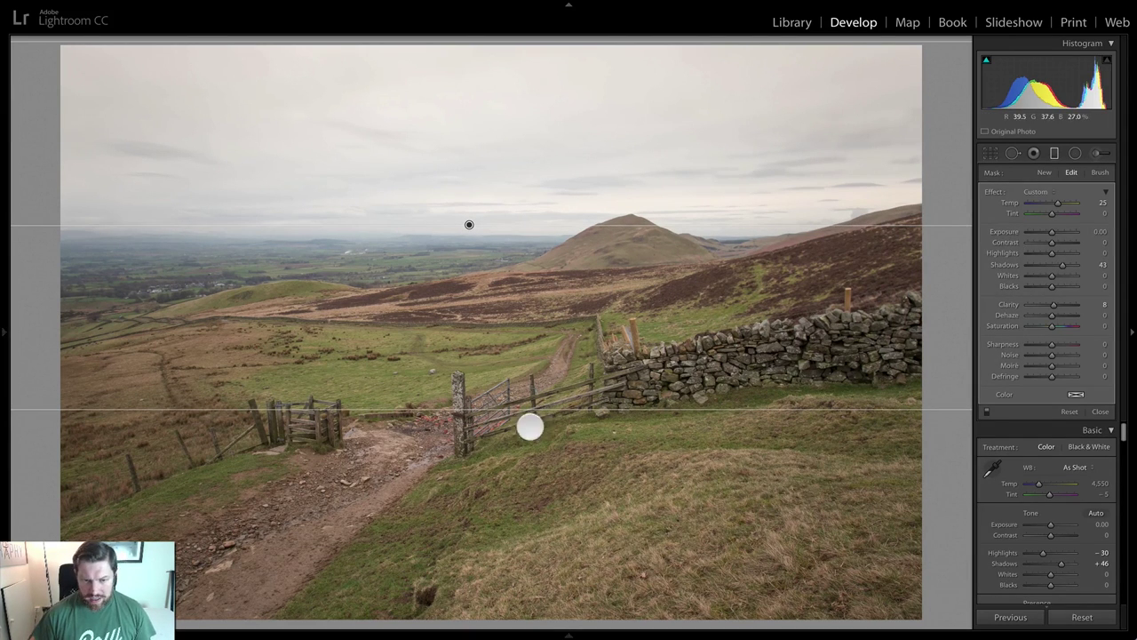
double_click(1060, 264)
drag(1048, 231, 1047, 232)
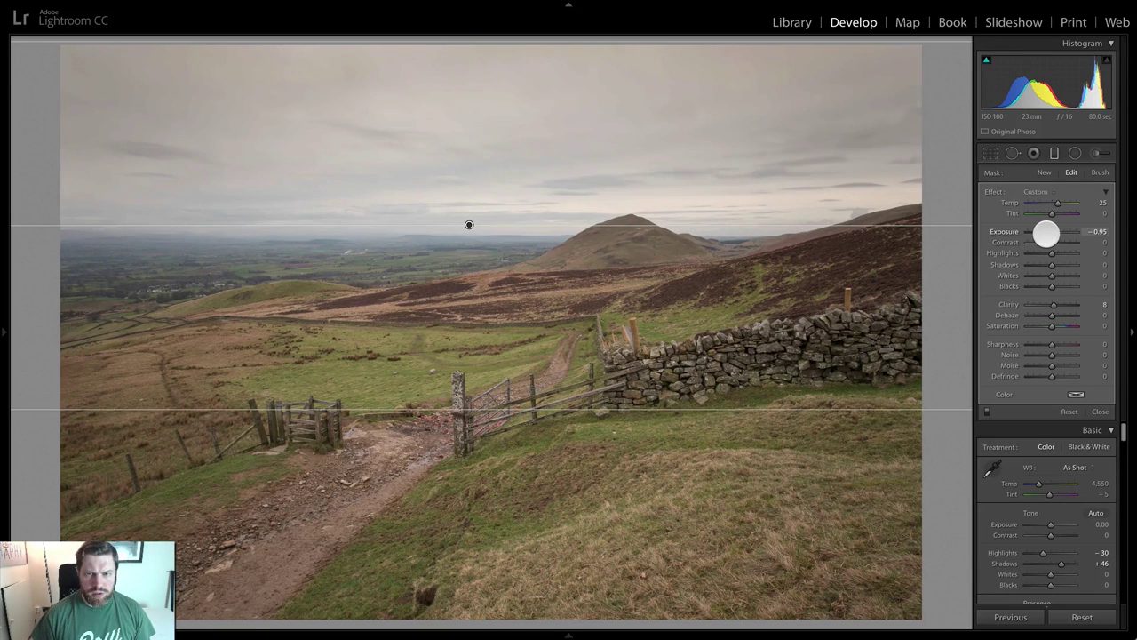
drag(1052, 253, 1047, 256)
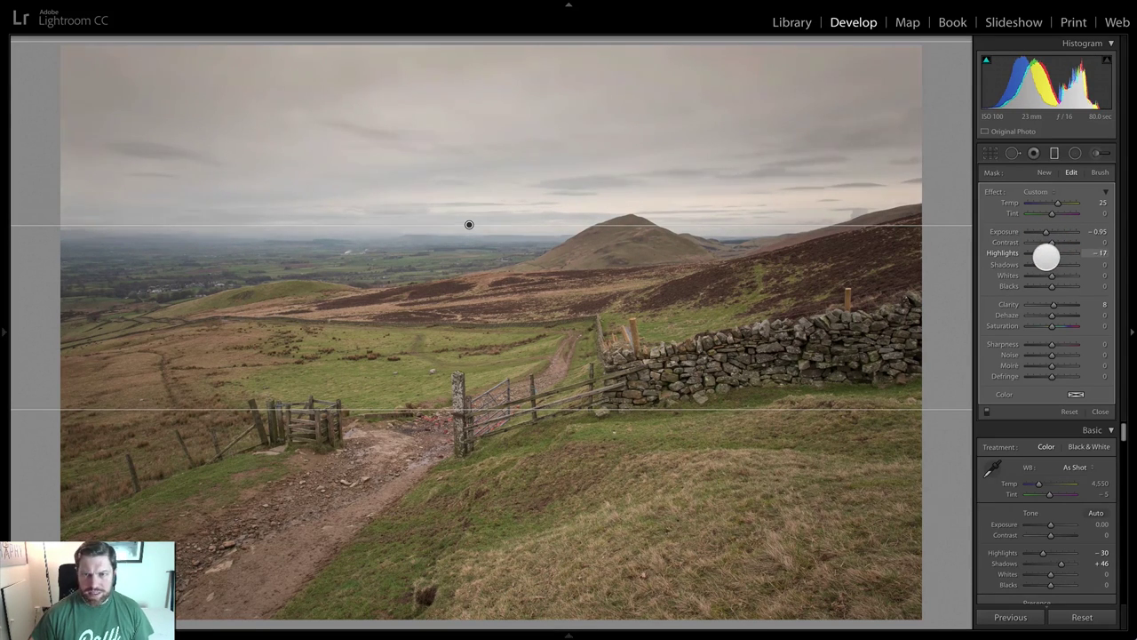
Set the filter's Temp to 4, close it, and ease overall Shadows to +15
drag(1057, 203, 1055, 205)
double_click(1056, 204)
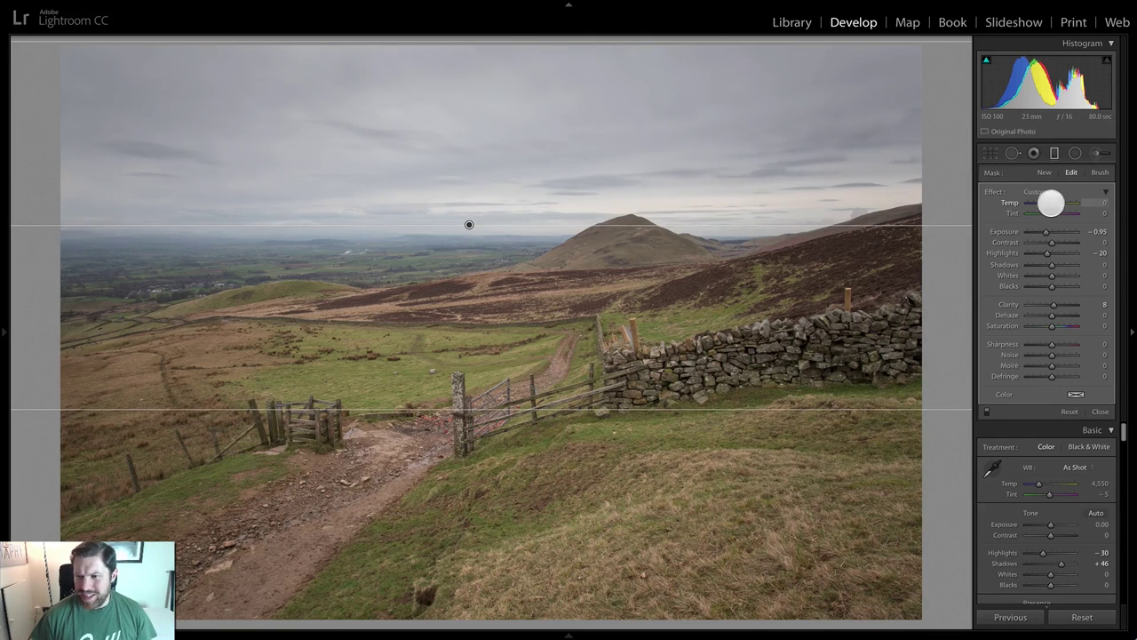
drag(1053, 203, 1052, 203)
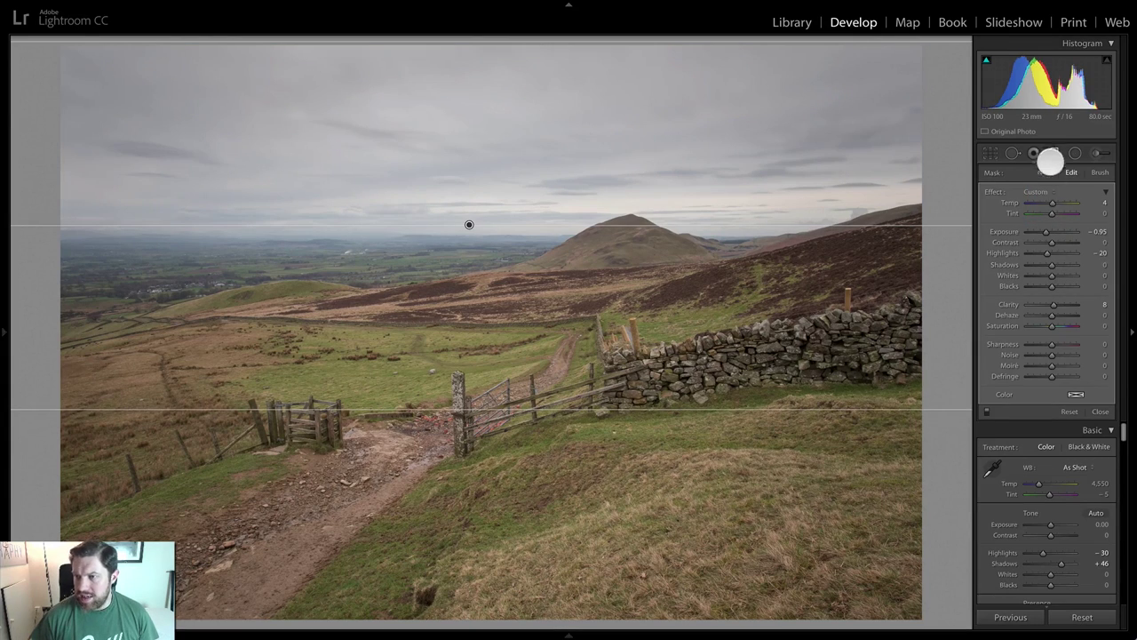
click(1056, 152)
drag(1060, 304, 1053, 311)
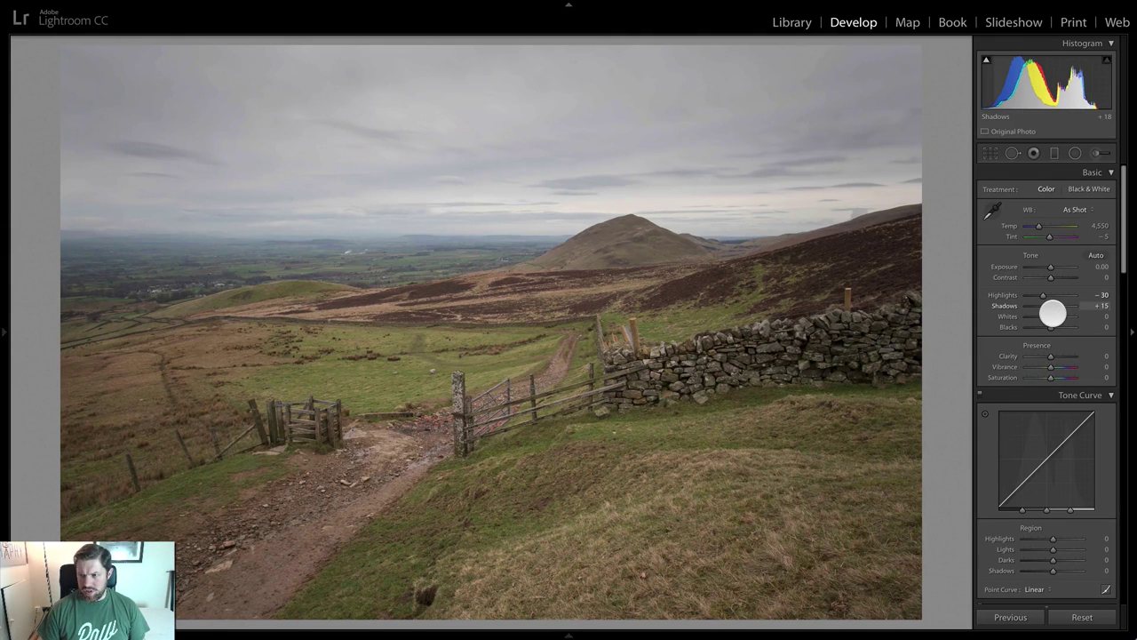
Set Whites to +67, Blacks to -7 and Contrast to +36 on the hillside photo
drag(1053, 312, 1067, 316)
mouse_move(1104, 59)
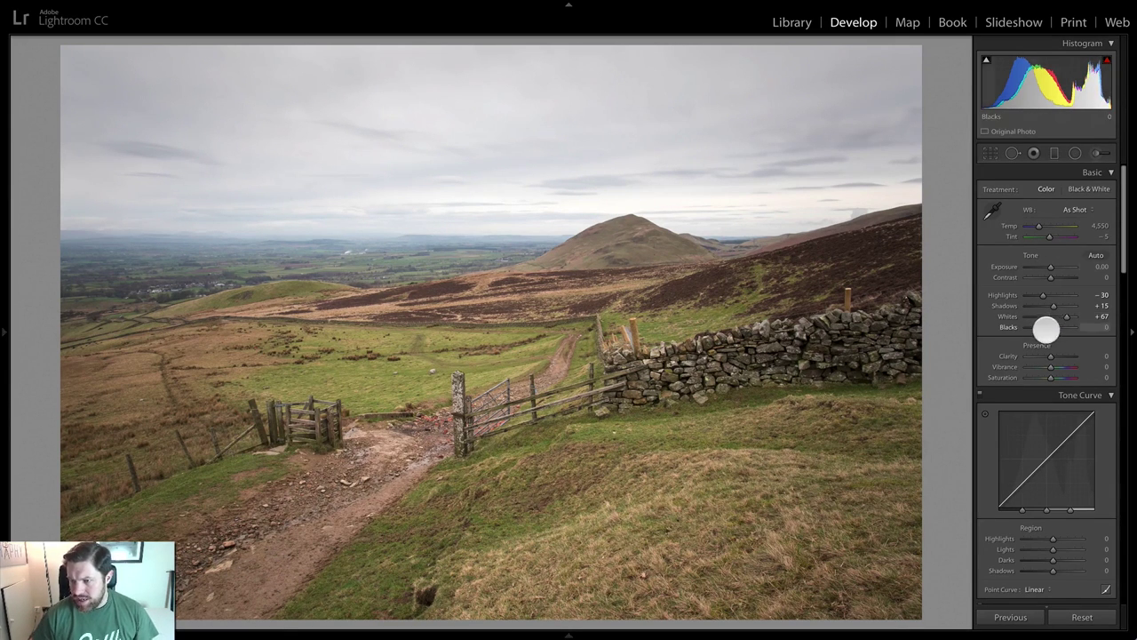
drag(1046, 328, 1047, 329)
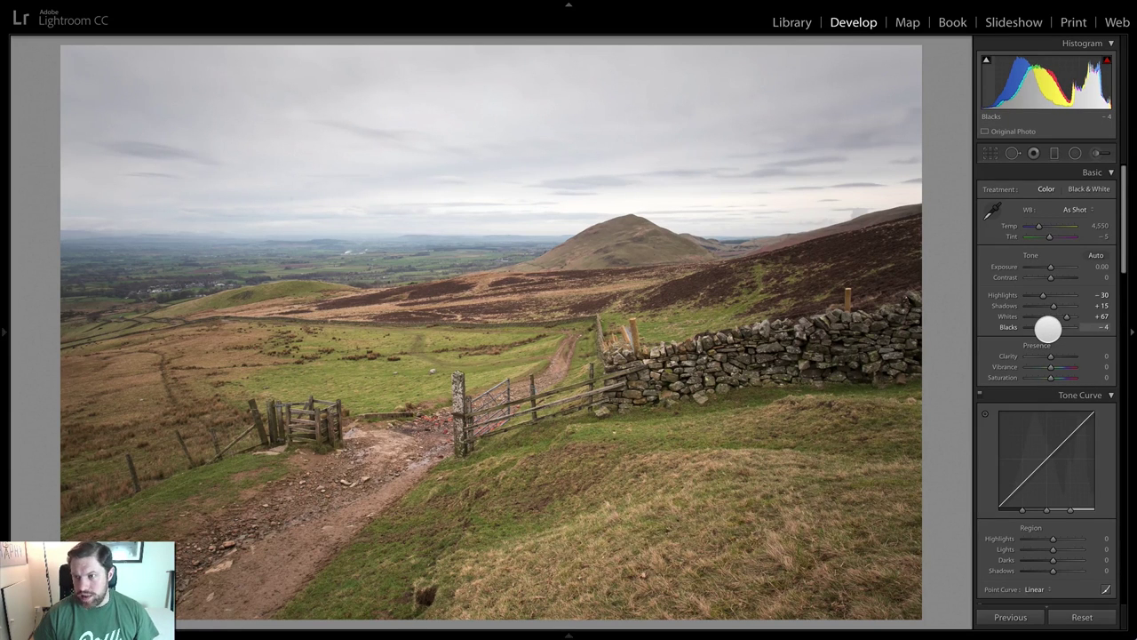
drag(1050, 278, 1064, 278)
drag(1064, 278, 1061, 279)
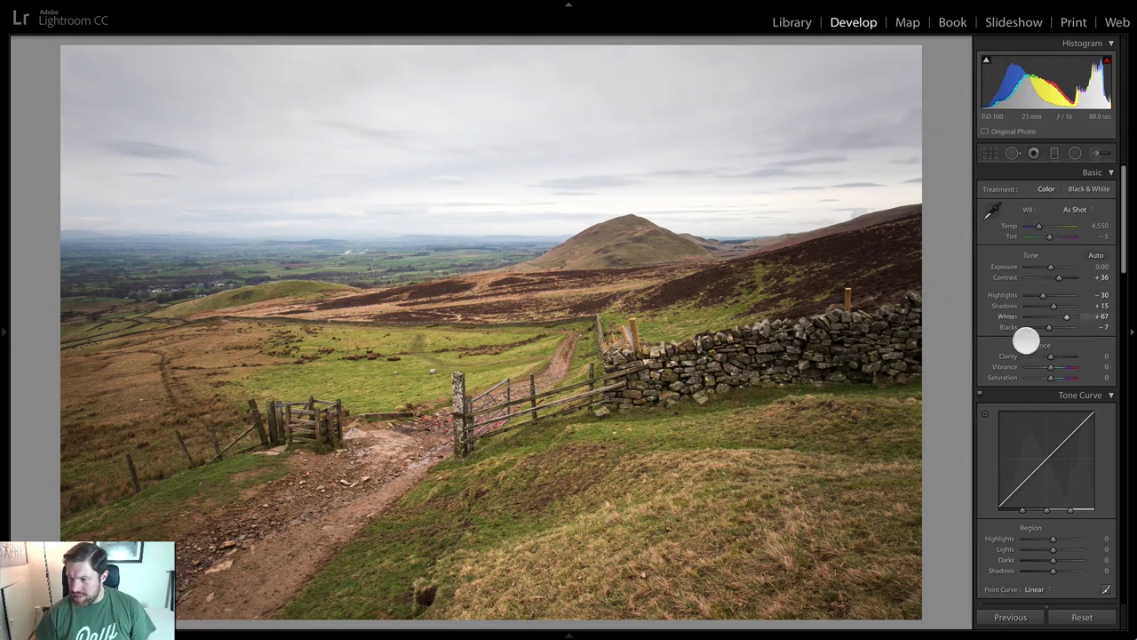
Apply the Medium Contrast point curve and set Vibrance to +17 and Saturation to +8
click(1036, 589)
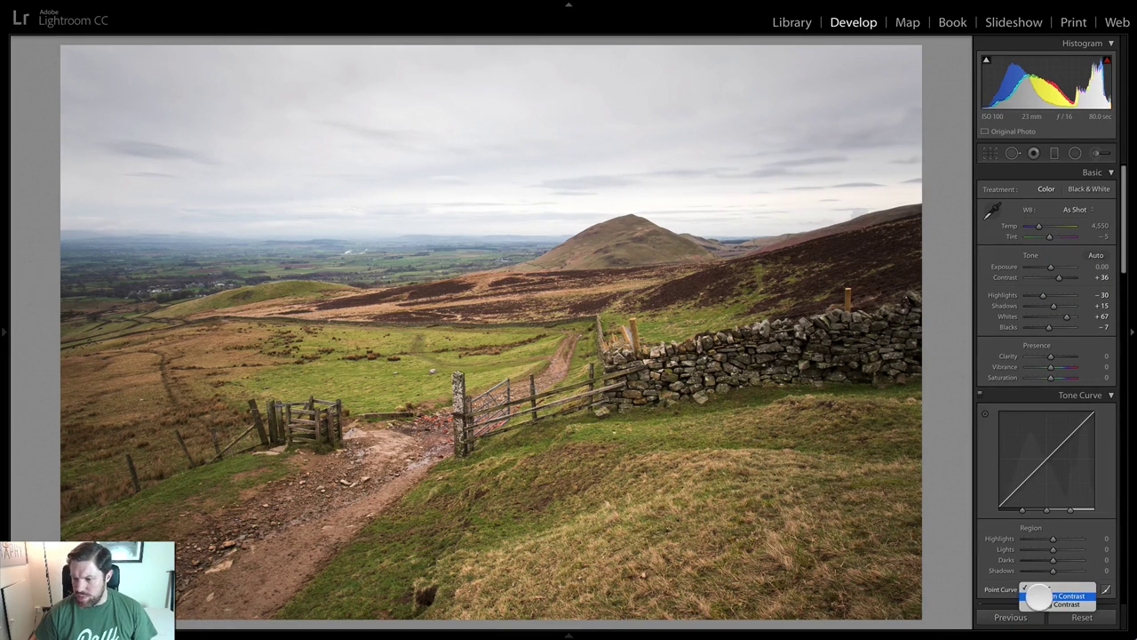
click(1036, 596)
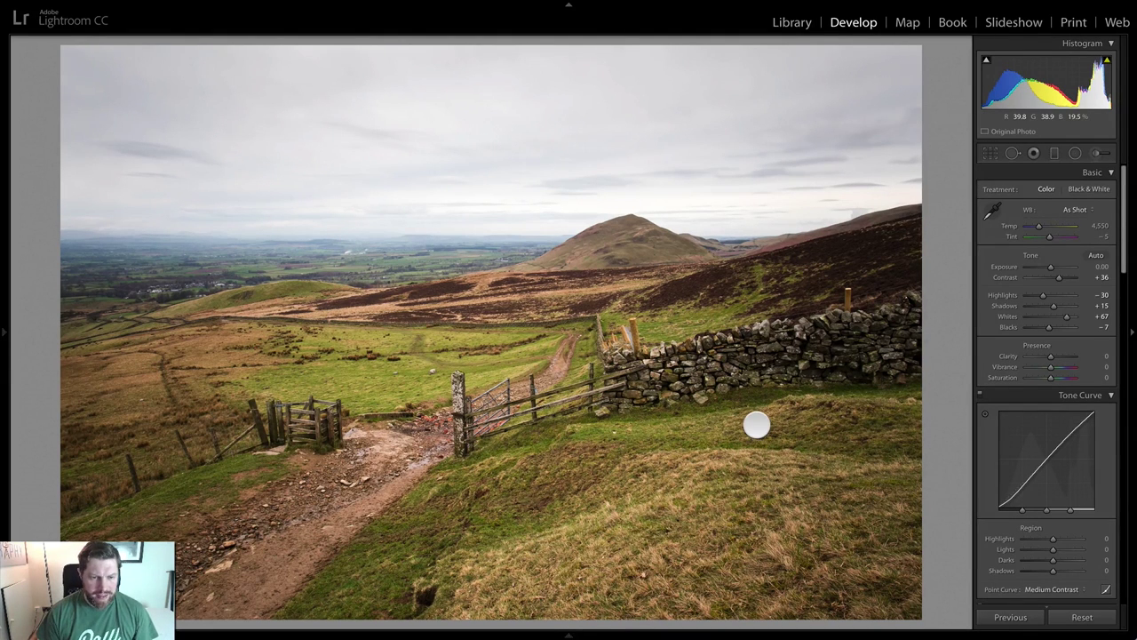
mouse_move(1048, 368)
mouse_down()
mouse_move(1053, 379)
mouse_move(1055, 367)
mouse_up()
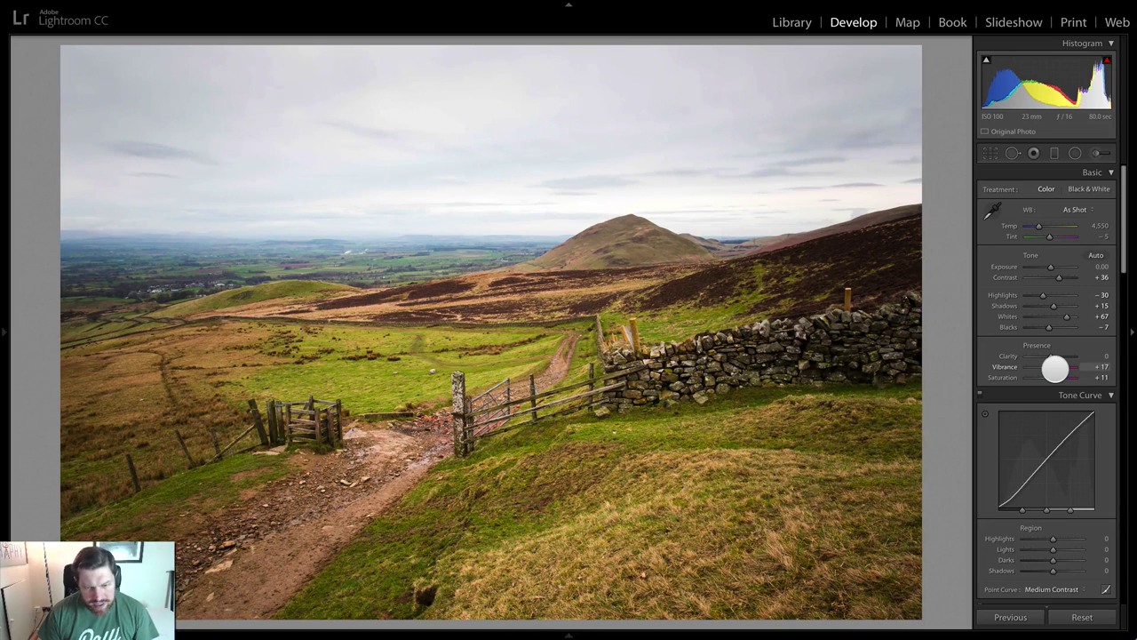
drag(1054, 369, 1052, 377)
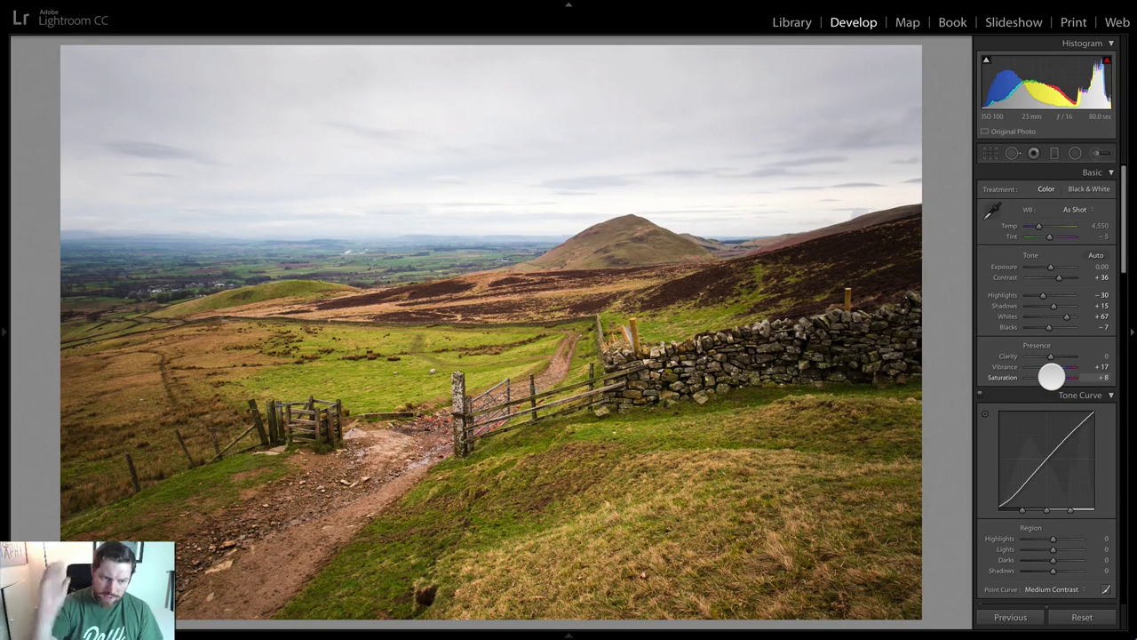
drag(1052, 377, 1052, 376)
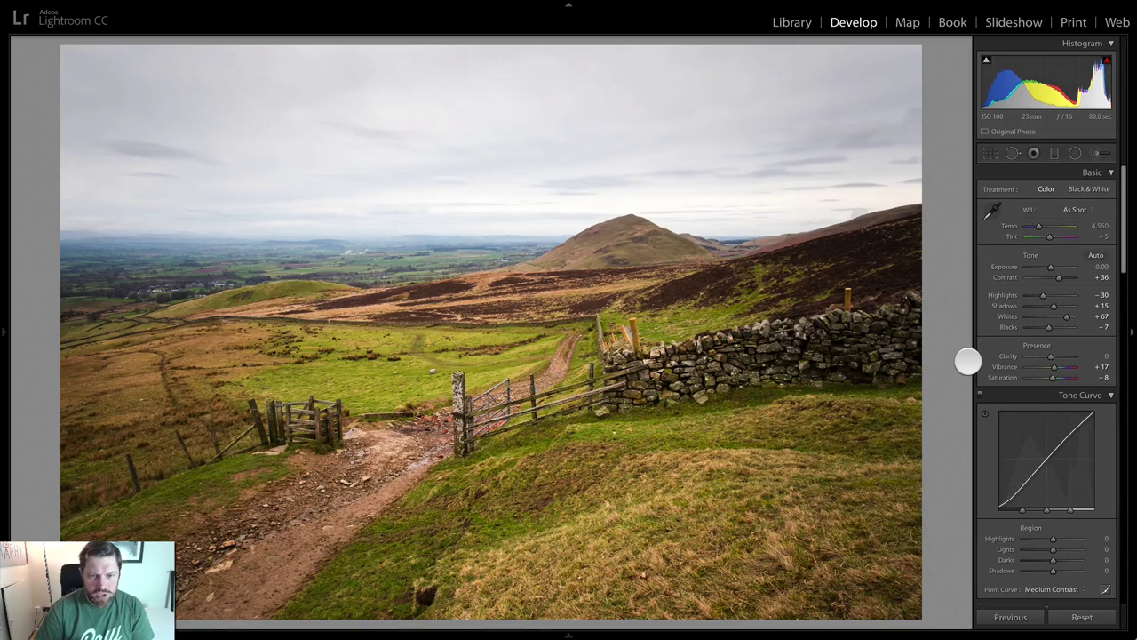
Advance to the next photo in the filmstrip, the rocky hillside
key(Right)
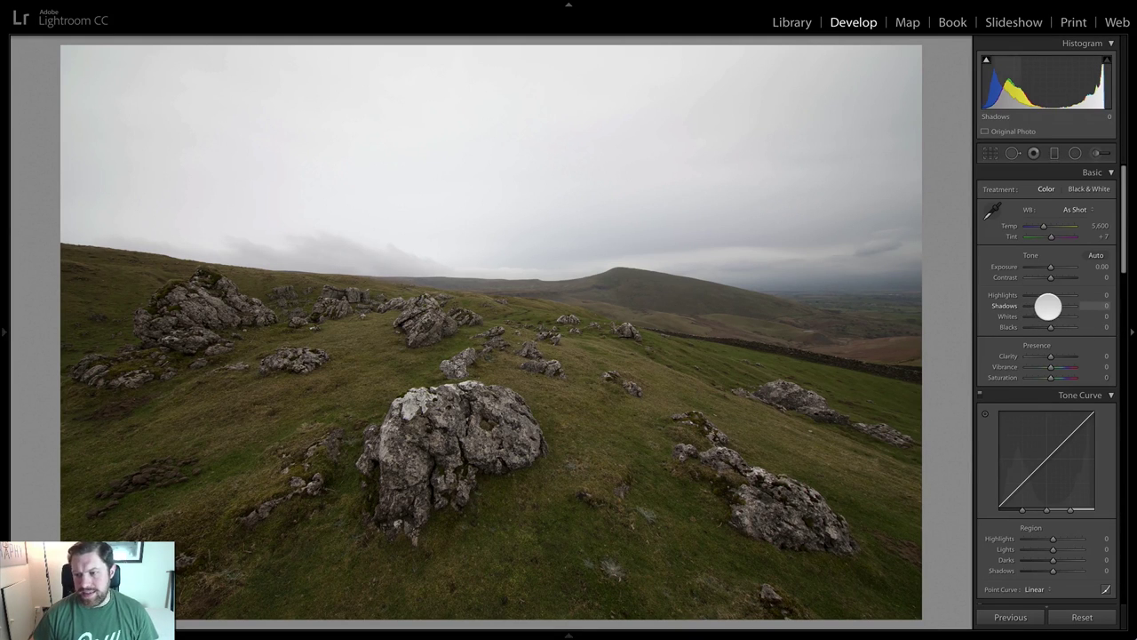
Set the Lens Corrections Manual Vignetting Amount to +52 to brighten the corners
scroll(1085, 280, down, 8)
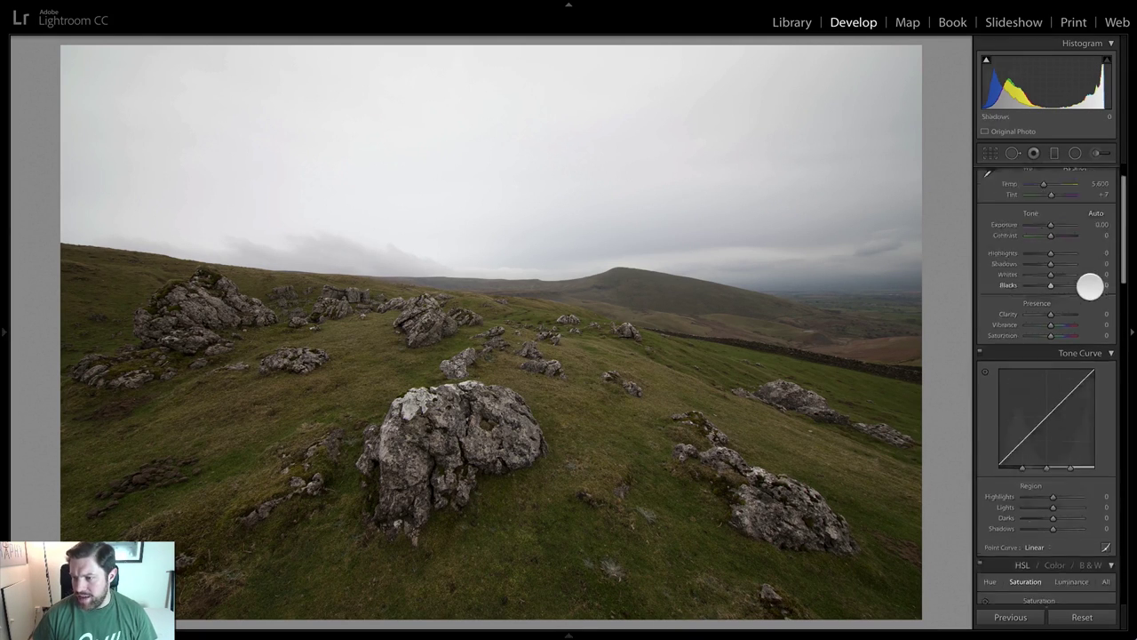
scroll(1088, 291, down, 7)
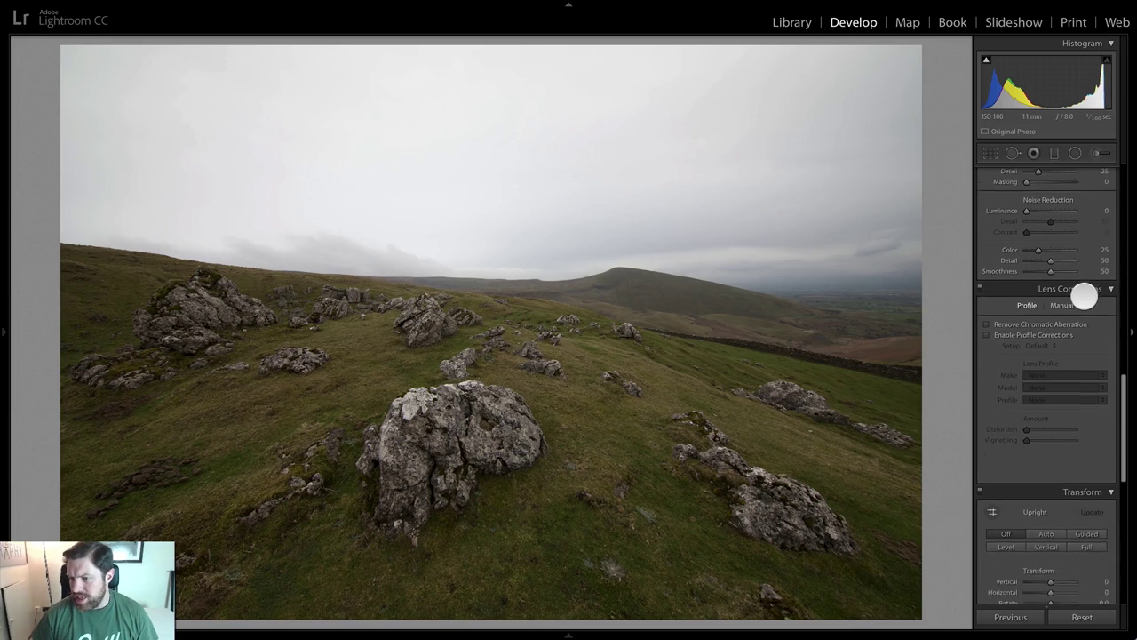
click(1061, 277)
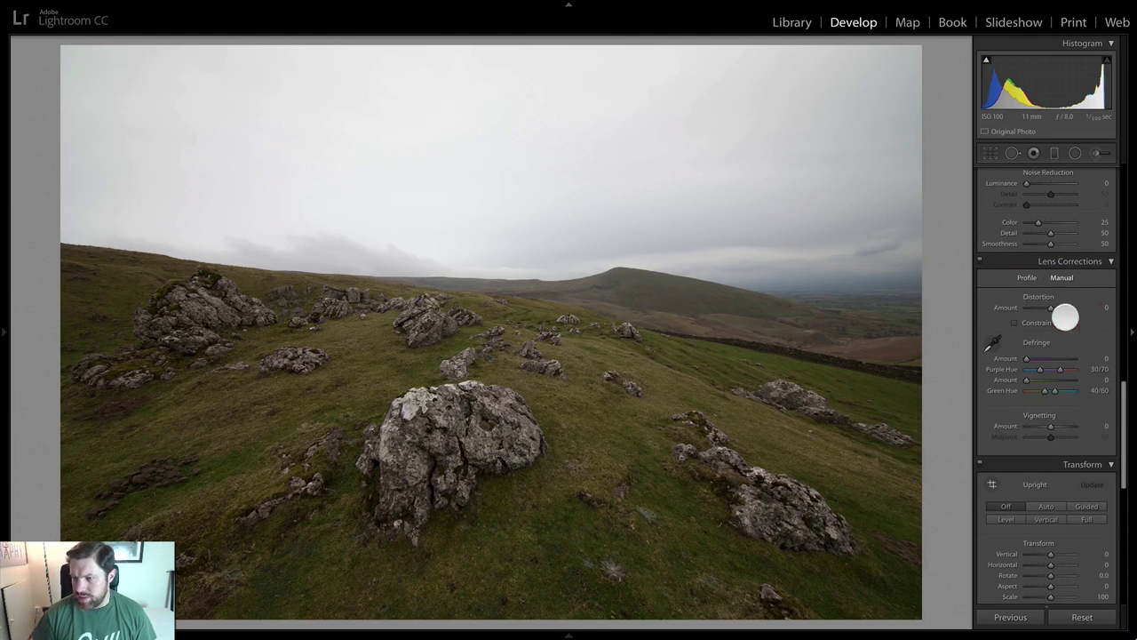
drag(1051, 428, 1061, 427)
Lift the Basic panel Shadows to +45
scroll(1064, 429, up, 3)
scroll(1063, 428, up, 10)
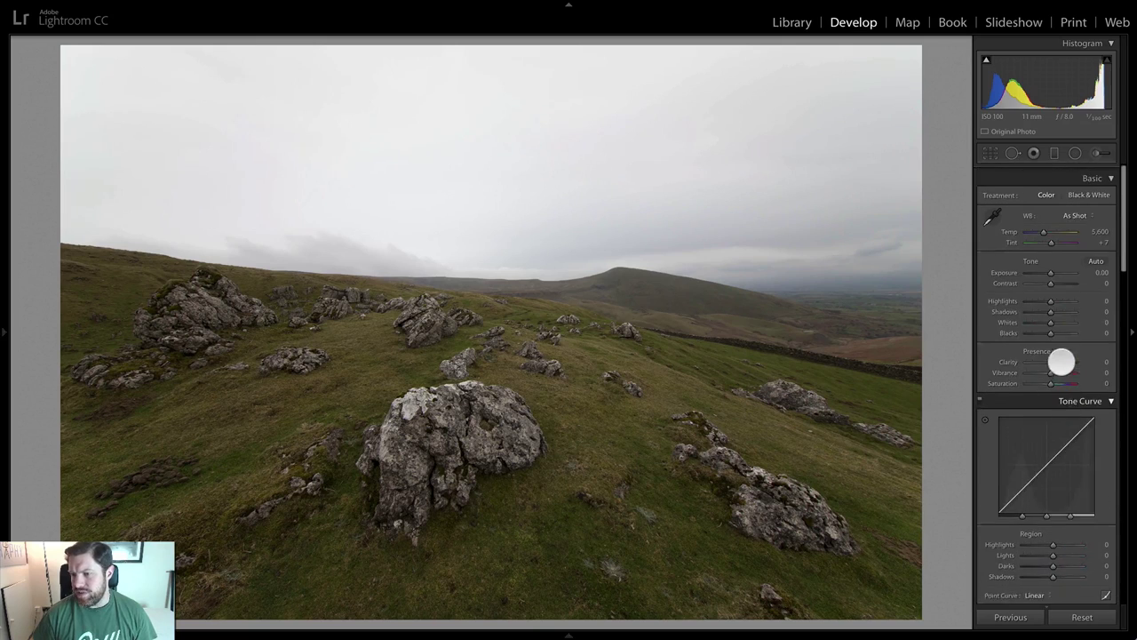
drag(1049, 305, 1061, 305)
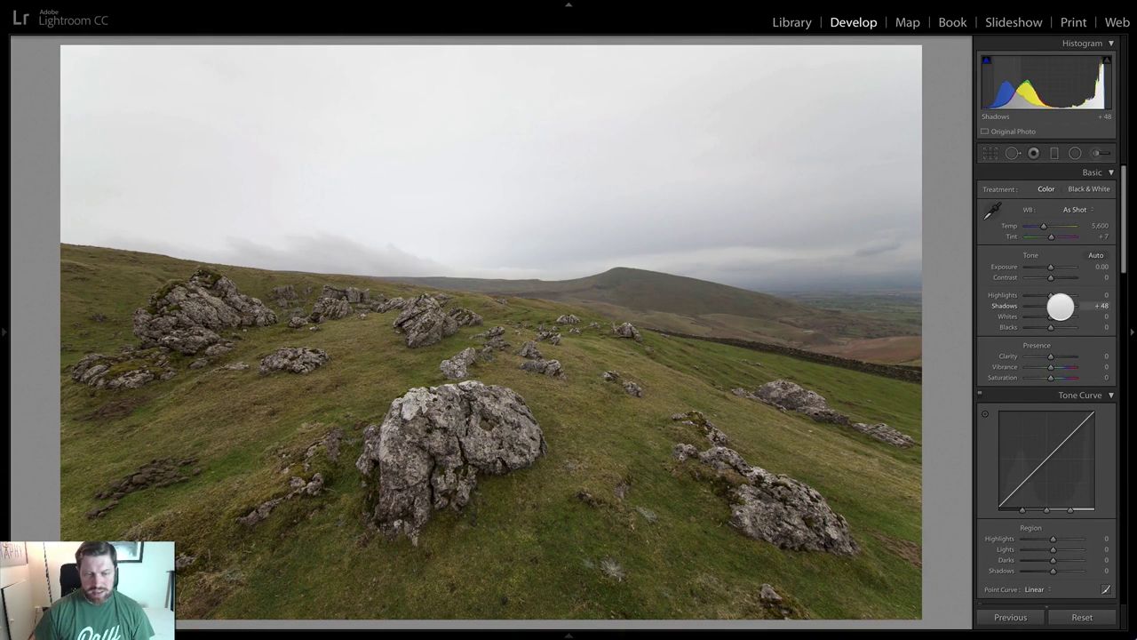
drag(1061, 306, 1060, 305)
Drag a graduated filter down over the sky, fading toward the rocks
click(1057, 152)
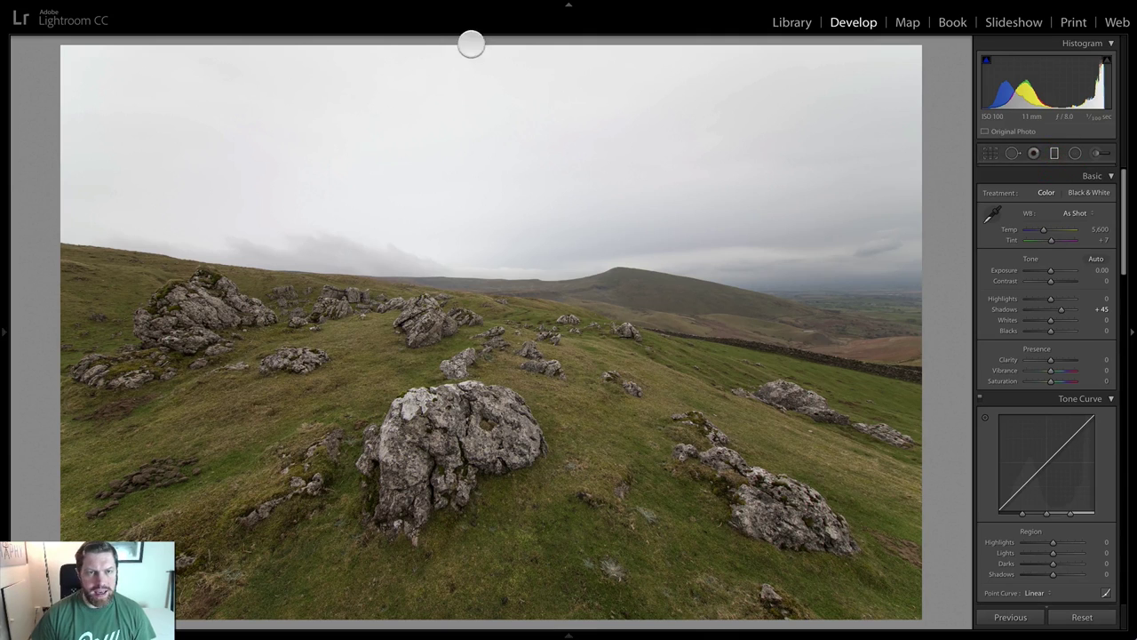
drag(474, 41, 454, 324)
drag(454, 406, 463, 477)
Reset the filter's Shadows, set its Exposure to −1.00, and close the graduated filter
double_click(1056, 264)
drag(1051, 231, 1044, 233)
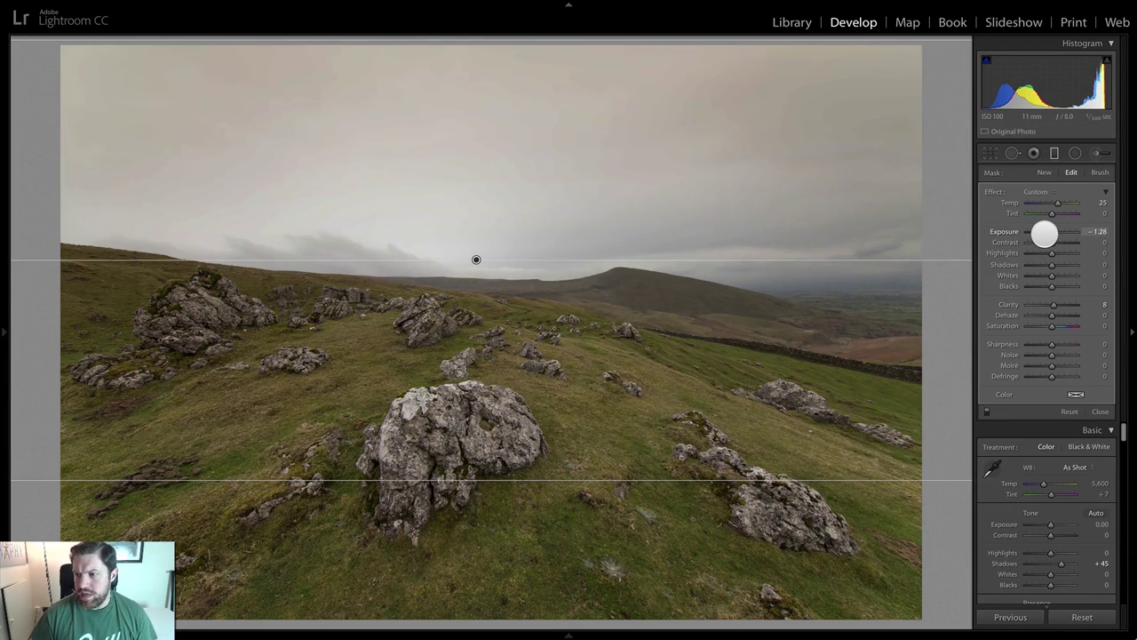
drag(1044, 232, 1045, 233)
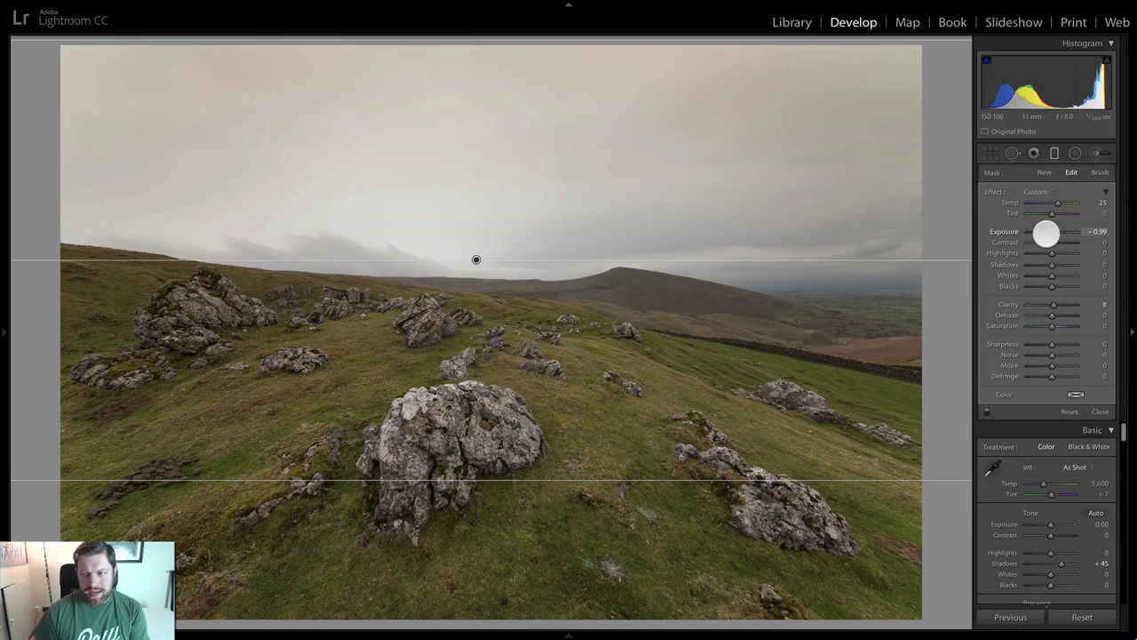
drag(1046, 233, 1043, 234)
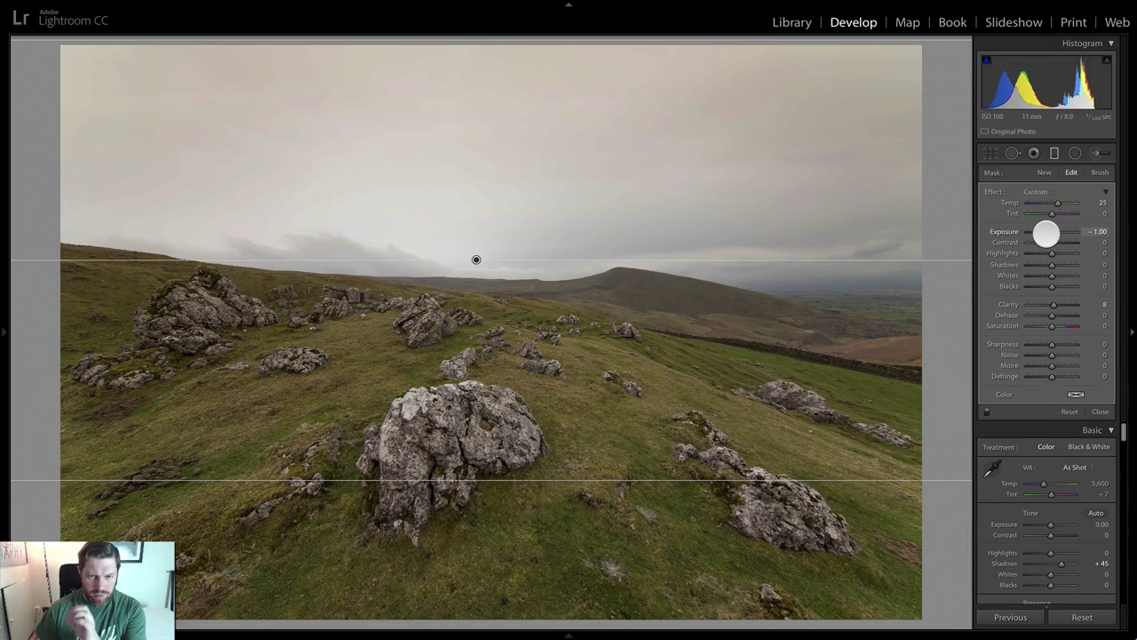
click(1053, 153)
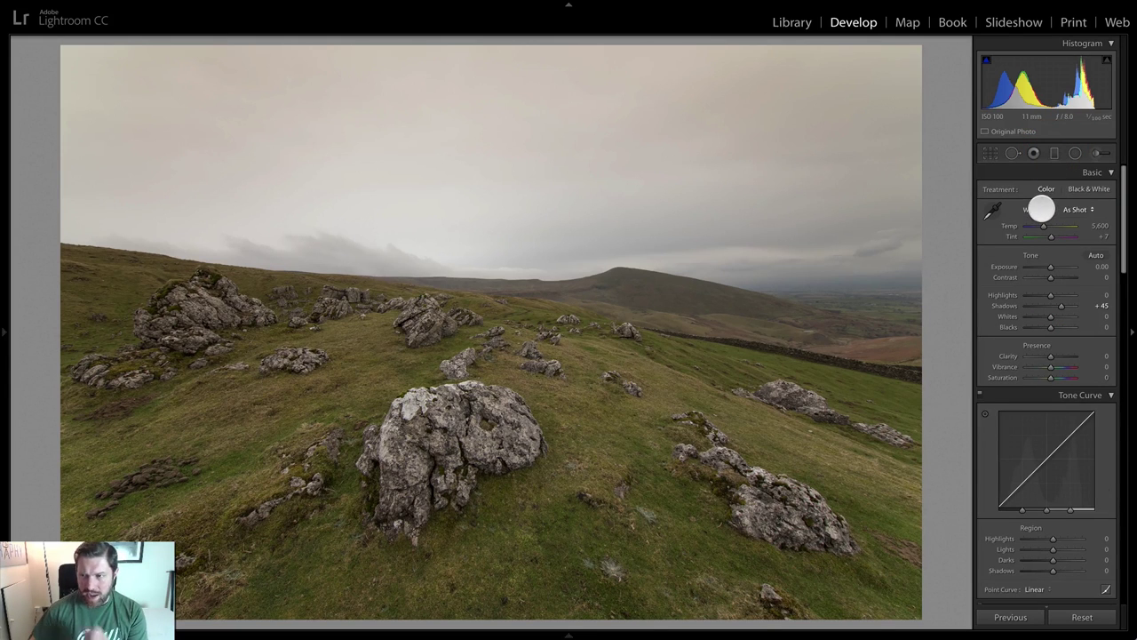
Raise Contrast to +27, preview in Black & White, then switch back to Color
drag(1048, 276, 1056, 278)
click(1086, 188)
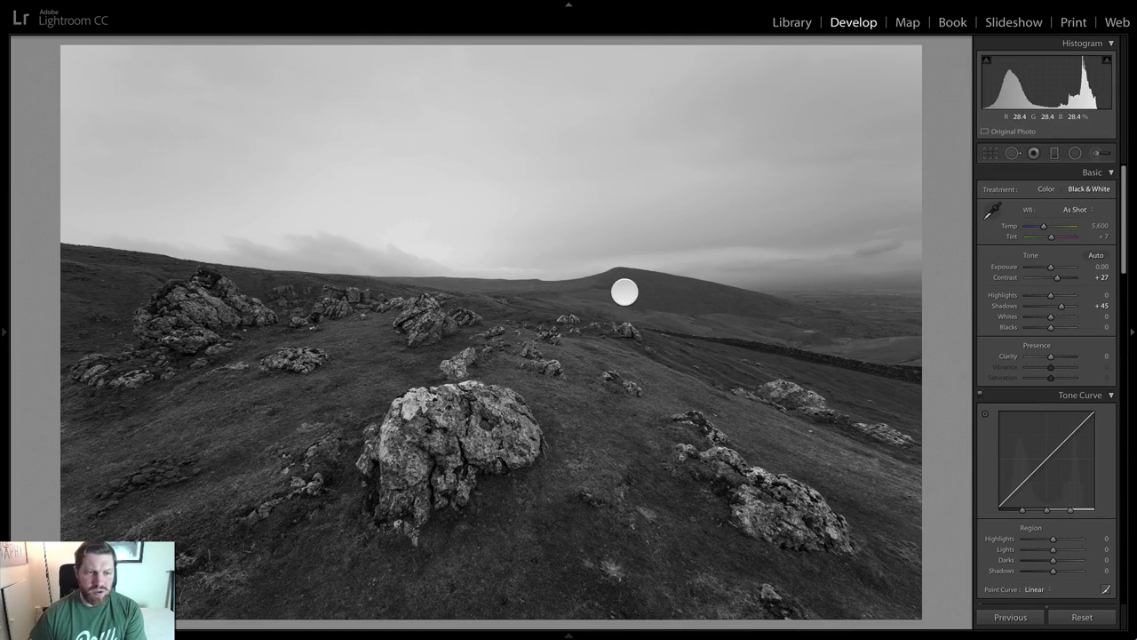
click(1045, 188)
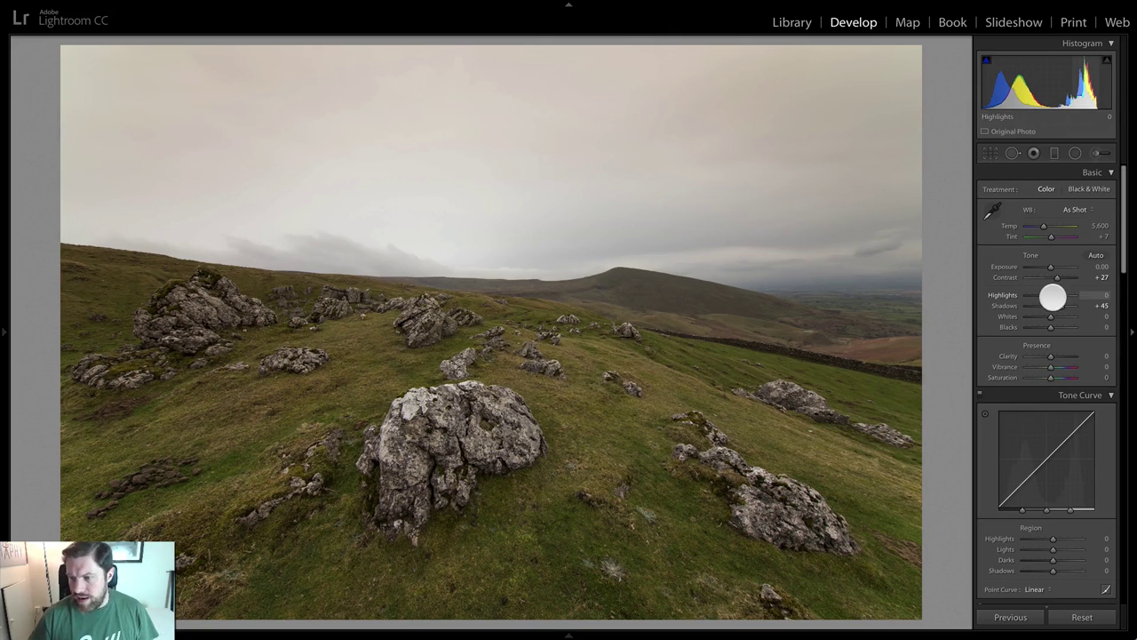
Set Highlights −30, Whites +80, Contrast +32 and a Medium Contrast point curve
drag(1046, 296, 1041, 297)
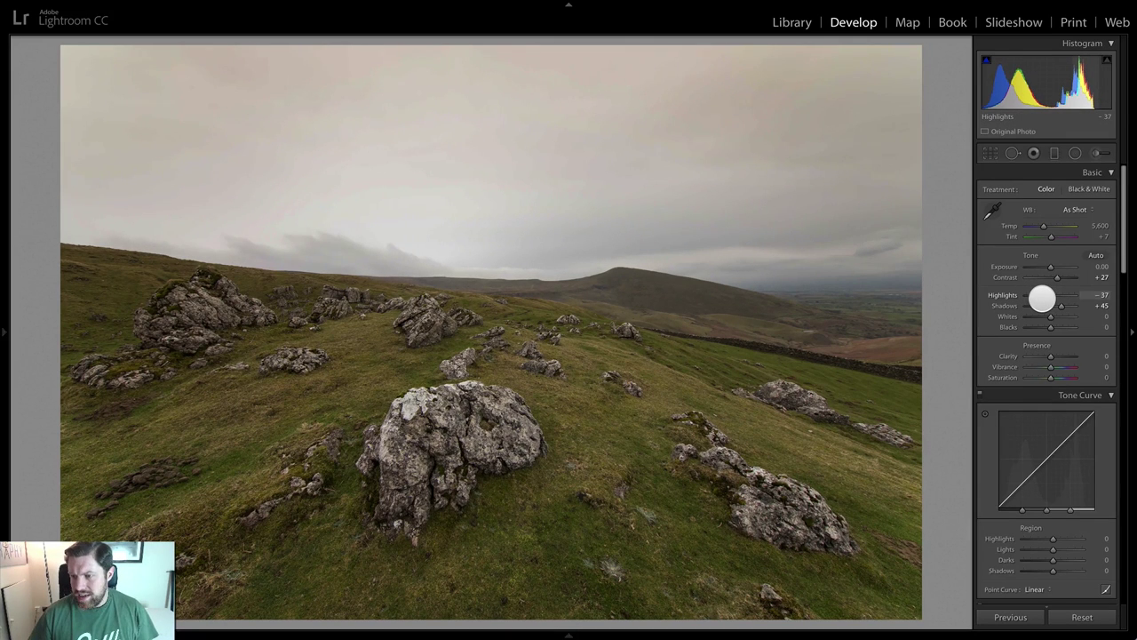
mouse_move(1049, 317)
mouse_down()
mouse_move(1071, 310)
mouse_move(1052, 331)
mouse_up()
drag(1051, 279, 1055, 278)
click(1041, 589)
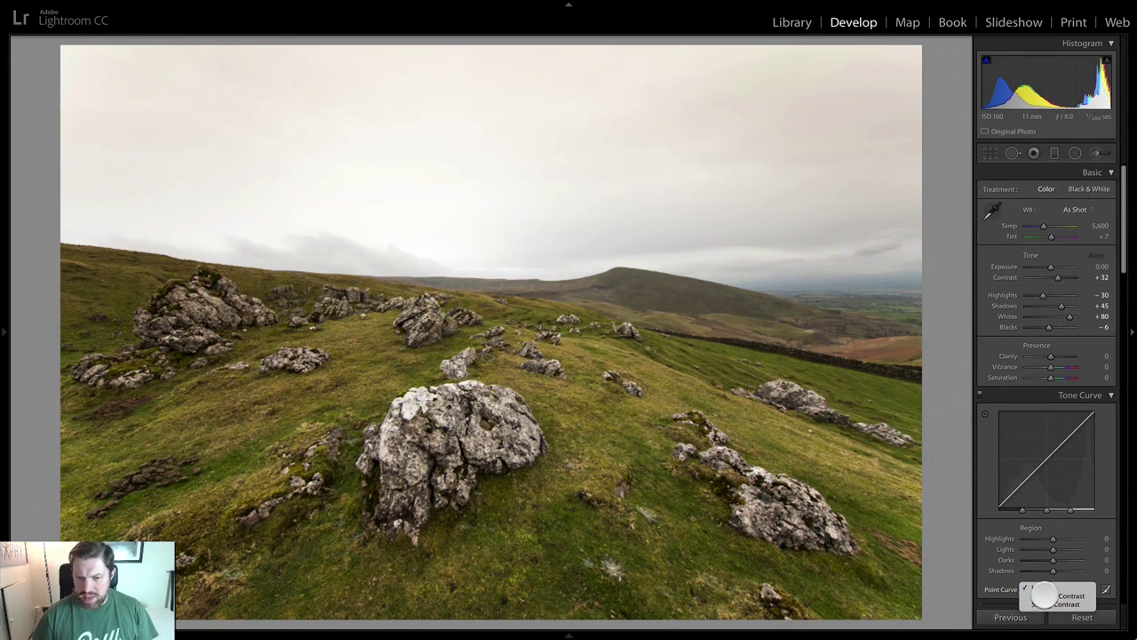
click(1044, 593)
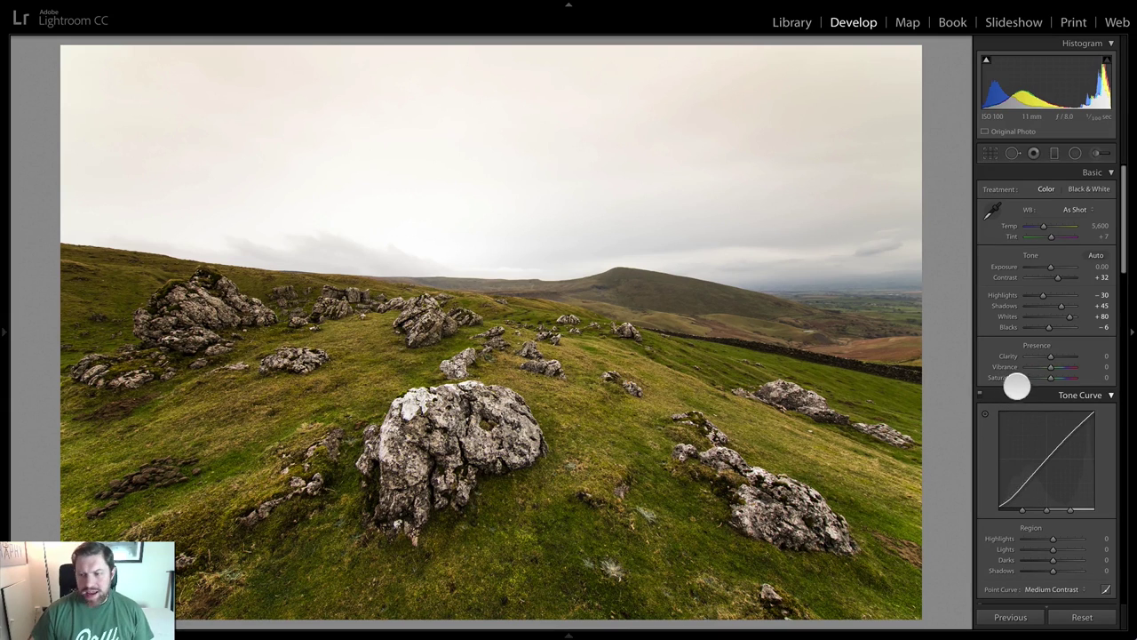
Set Vibrance +20, Saturation +14 and Clarity +4, and ease Contrast to +28
drag(1048, 365, 1050, 377)
drag(1049, 358, 1051, 356)
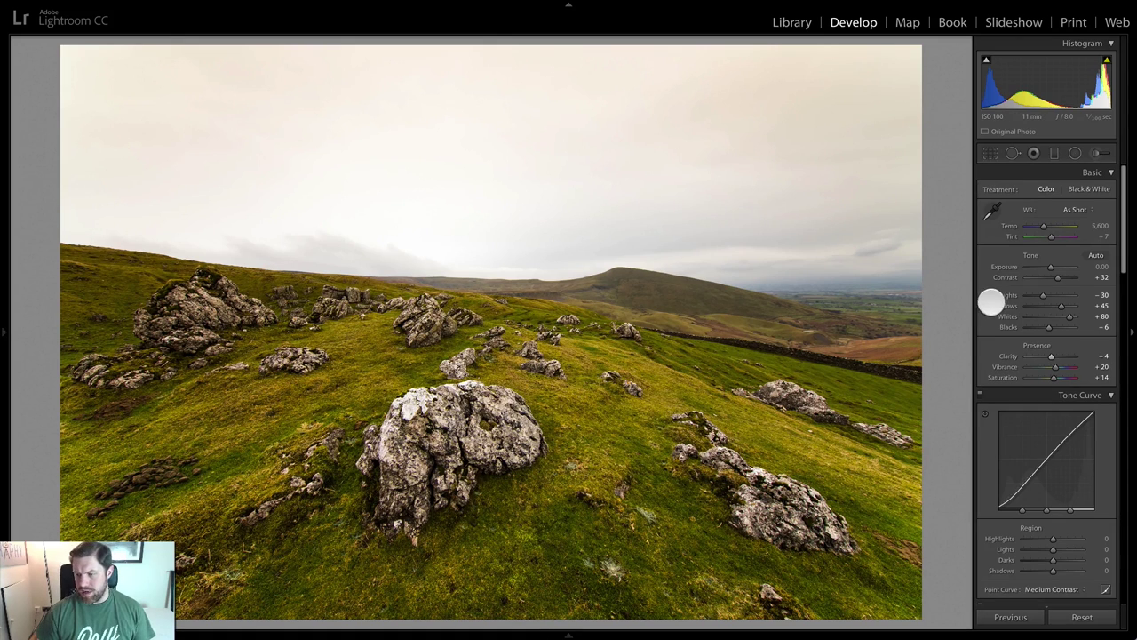
drag(1058, 277, 1056, 278)
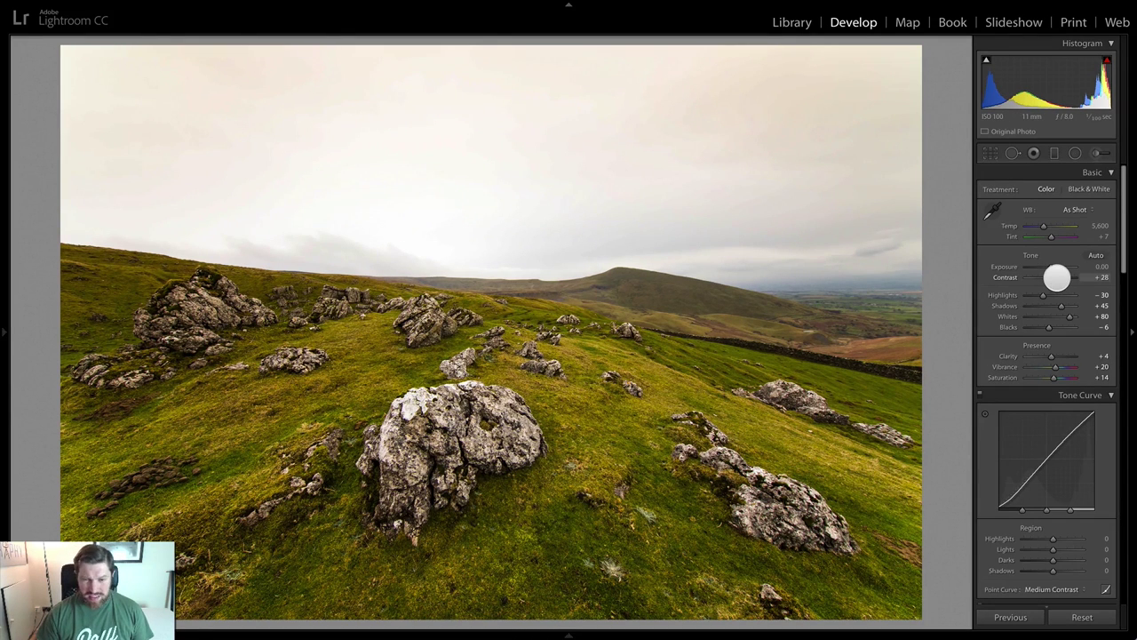
Return the point curve to Linear and warm the white balance to Temp 5,959, Tint +12
click(1069, 427)
click(1054, 578)
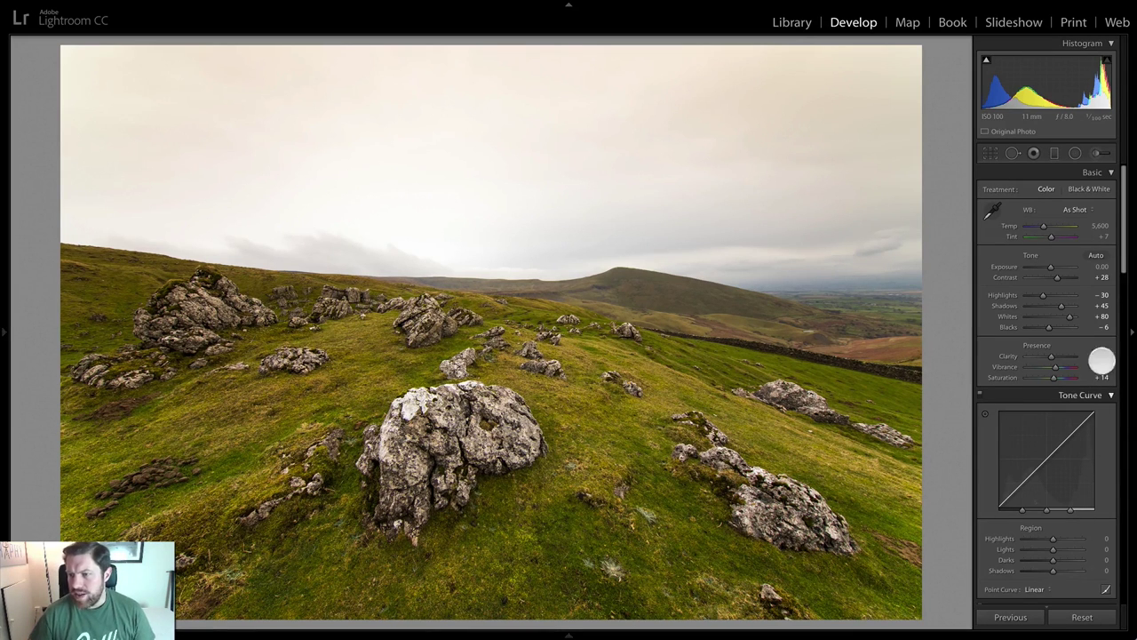
drag(1040, 223, 1049, 234)
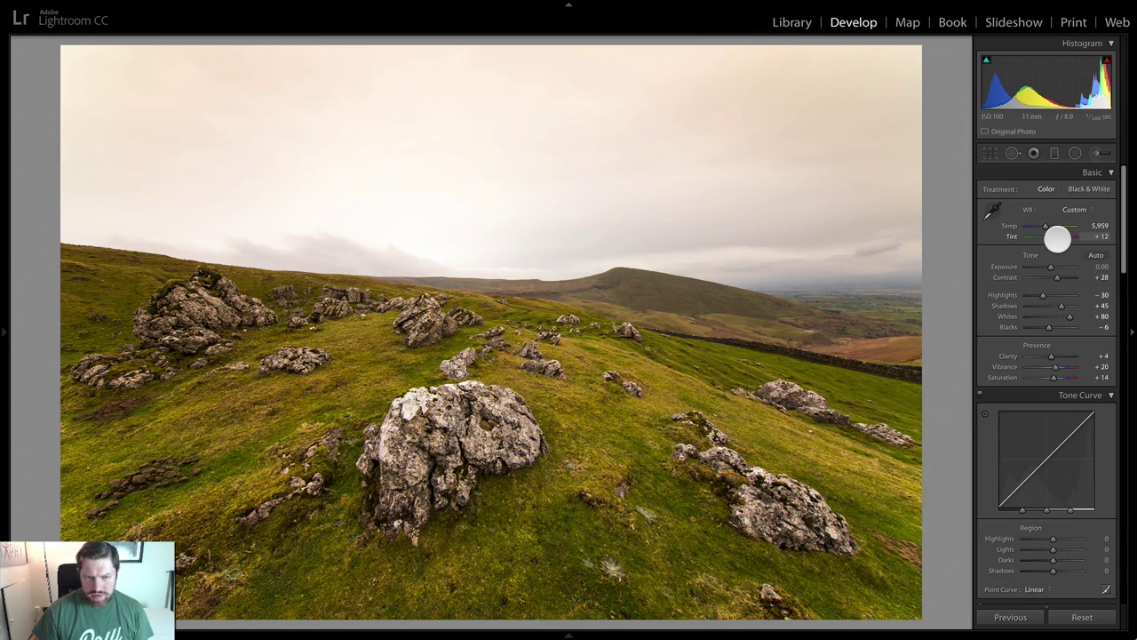
Undo the tint change, cool the hillside's Temp, and advance to the misty waterfall photo
key(ctrl+z)
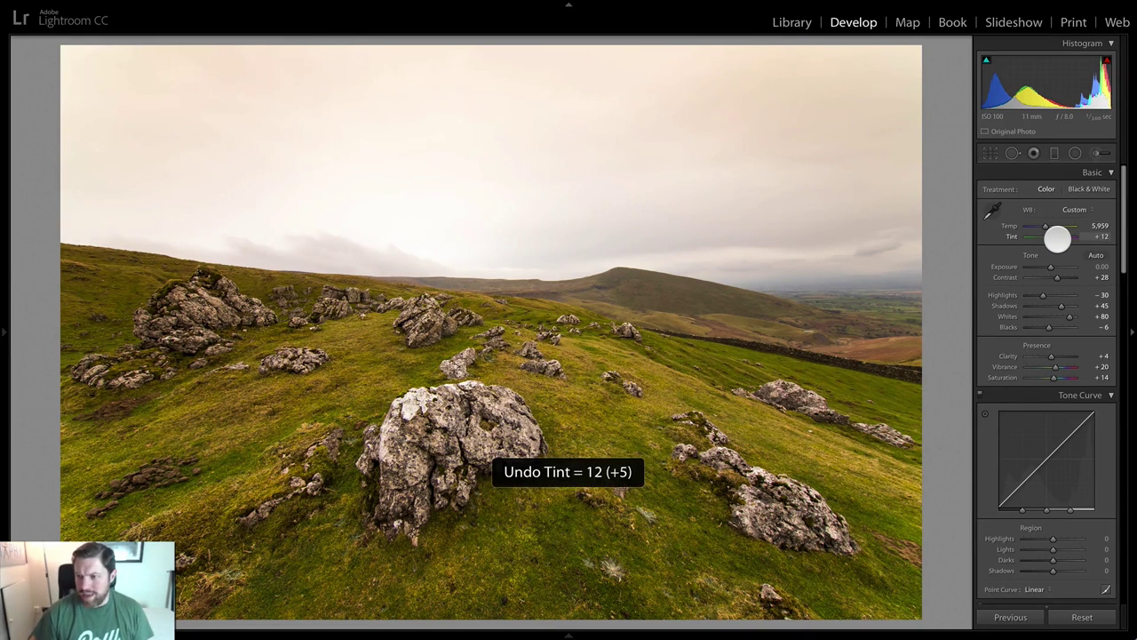
drag(1046, 226, 1040, 227)
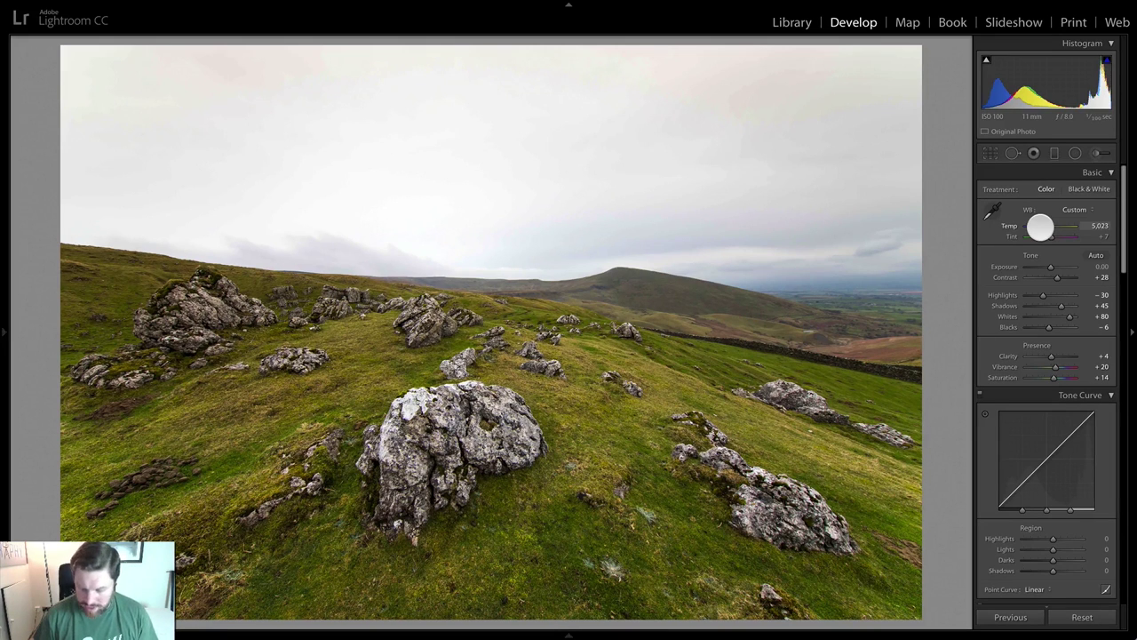
key(Right)
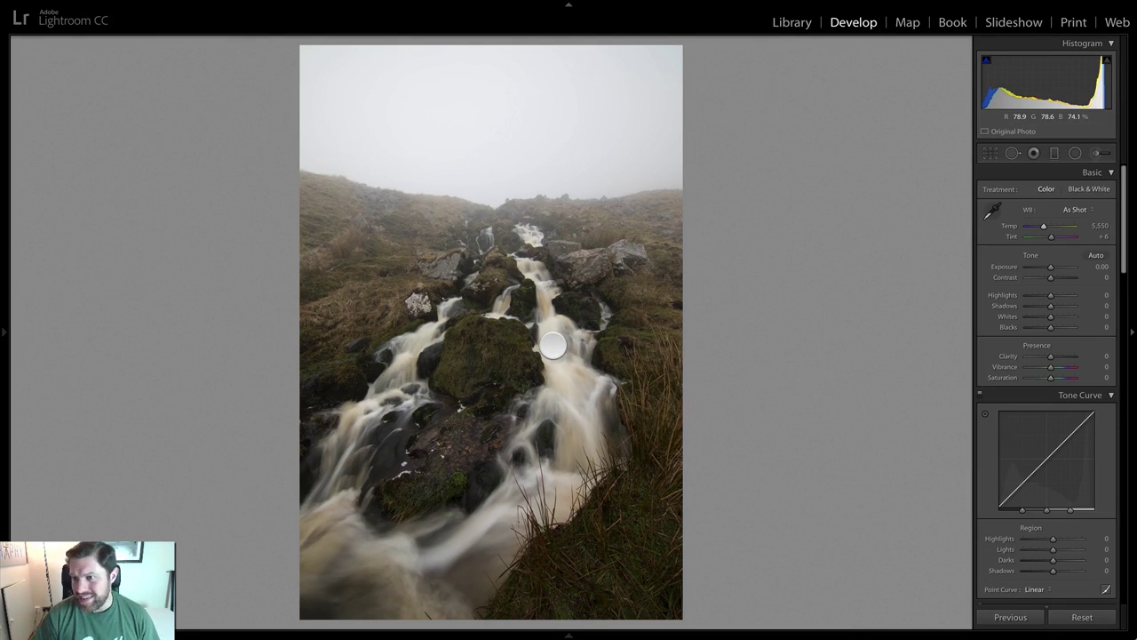
Set the waterfall's Whites +45, Shadows +39, Contrast +41, Temp 5,702 and Vibrance +14
mouse_move(1050, 316)
mouse_down()
mouse_move(1072, 313)
mouse_move(1049, 317)
mouse_move(1062, 316)
mouse_up()
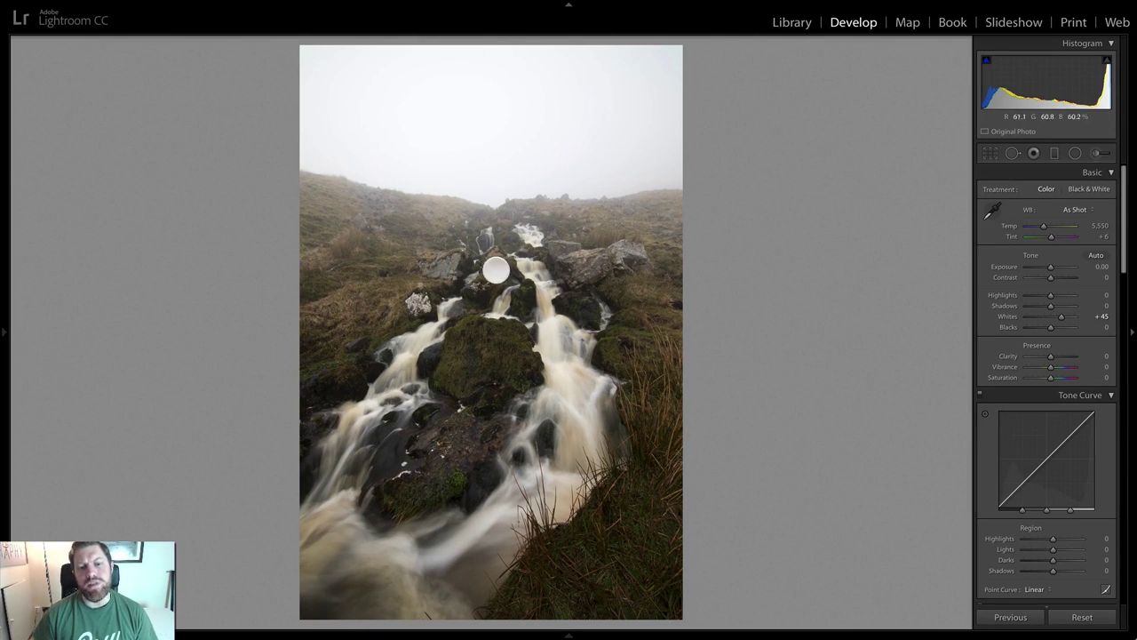
drag(1051, 308, 1063, 279)
drag(1046, 227, 1045, 229)
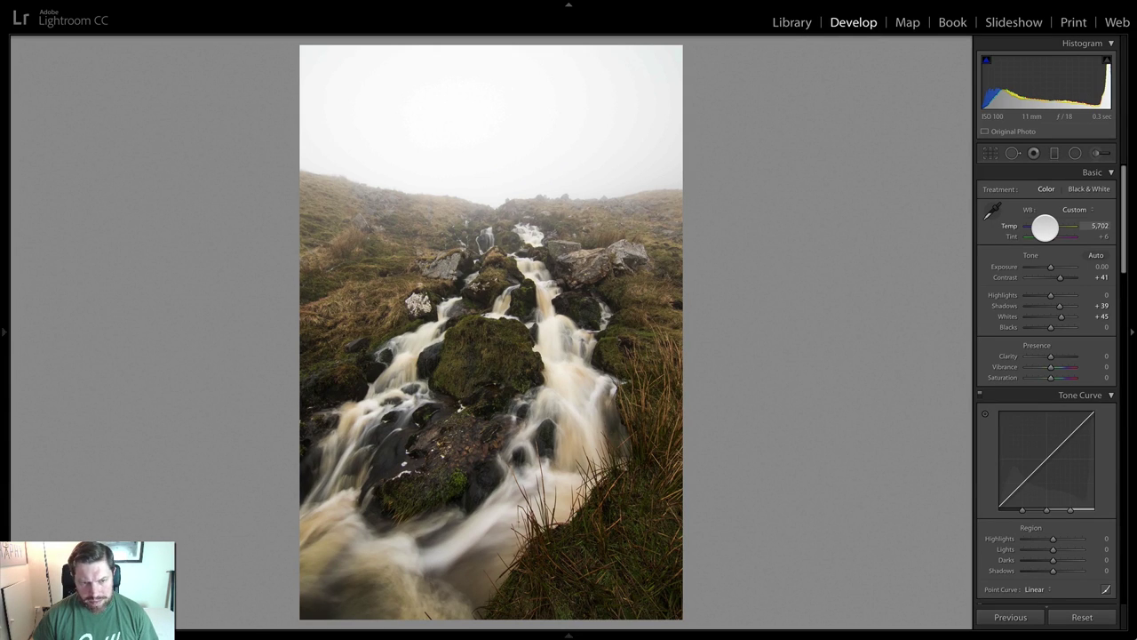
drag(1049, 367, 1046, 375)
Add a lens vignette in Lens Corrections Manual, then set Highlights −12 and Saturation +5
scroll(1046, 329, down, 10)
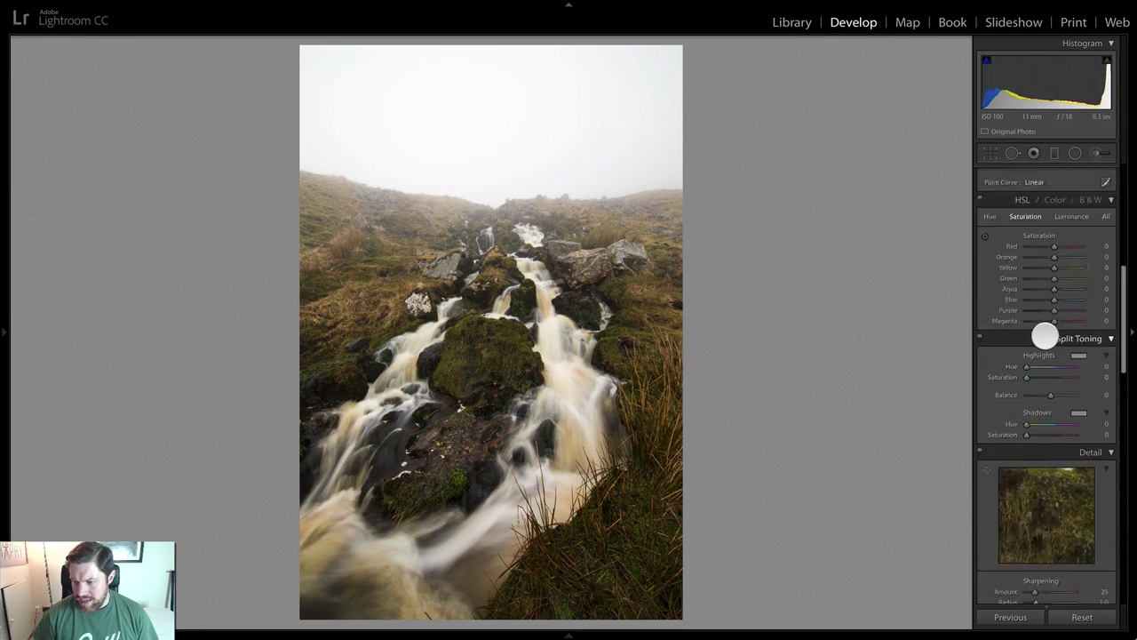
scroll(1067, 357, down, 8)
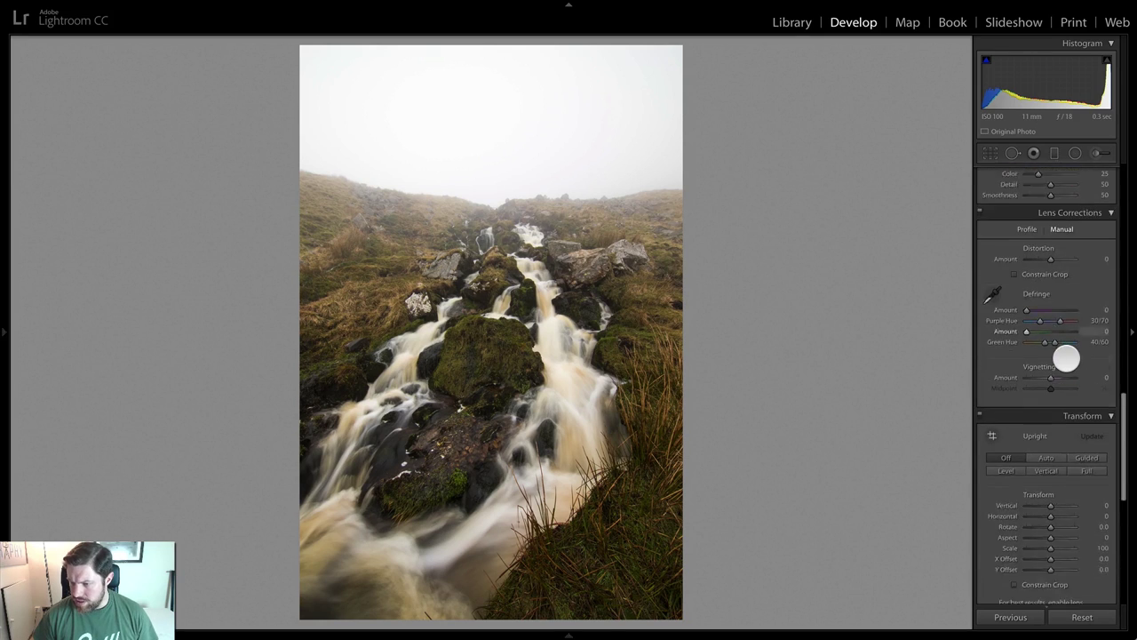
scroll(1062, 310, up, 1)
drag(1046, 362, 1052, 363)
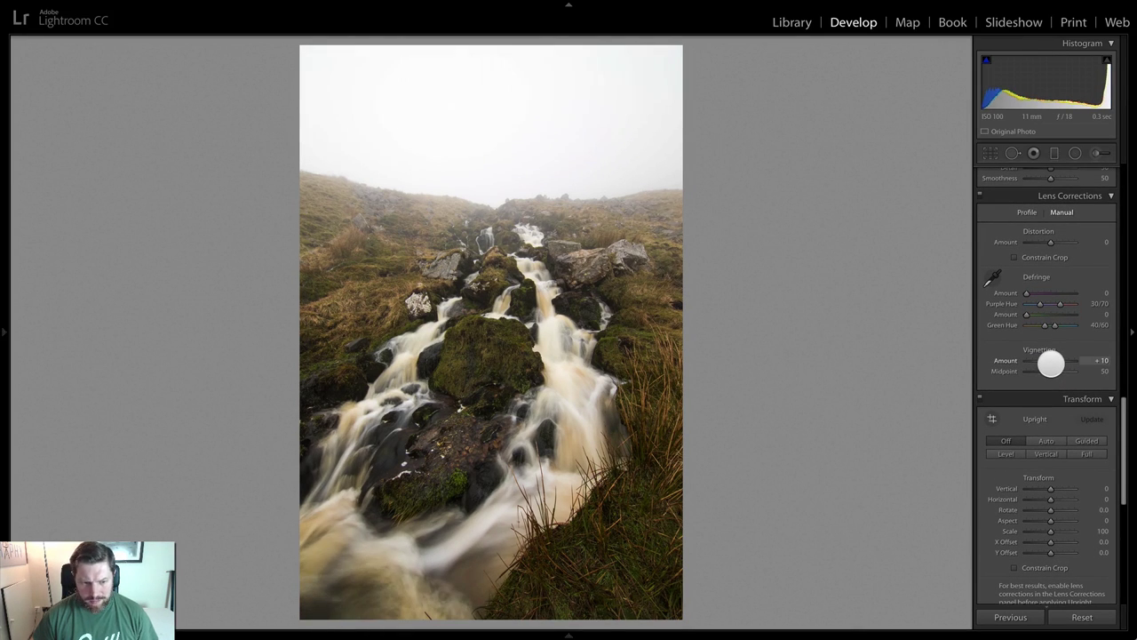
scroll(1052, 360, up, 12)
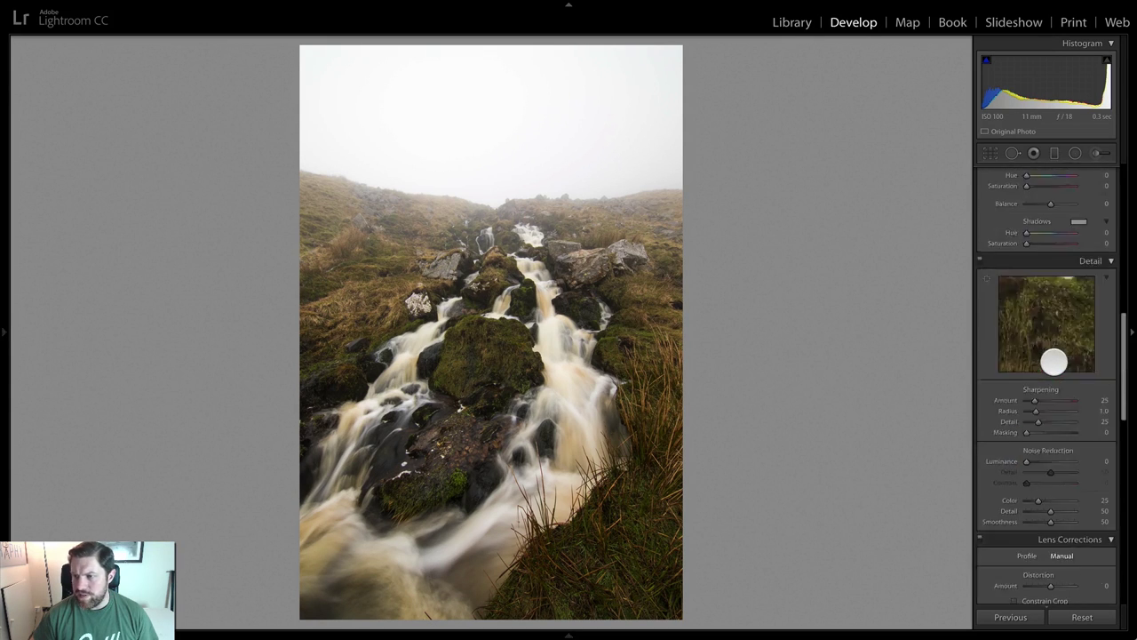
mouse_move(1046, 294)
mouse_down()
mouse_move(1036, 302)
mouse_move(1056, 300)
mouse_move(1043, 300)
mouse_up()
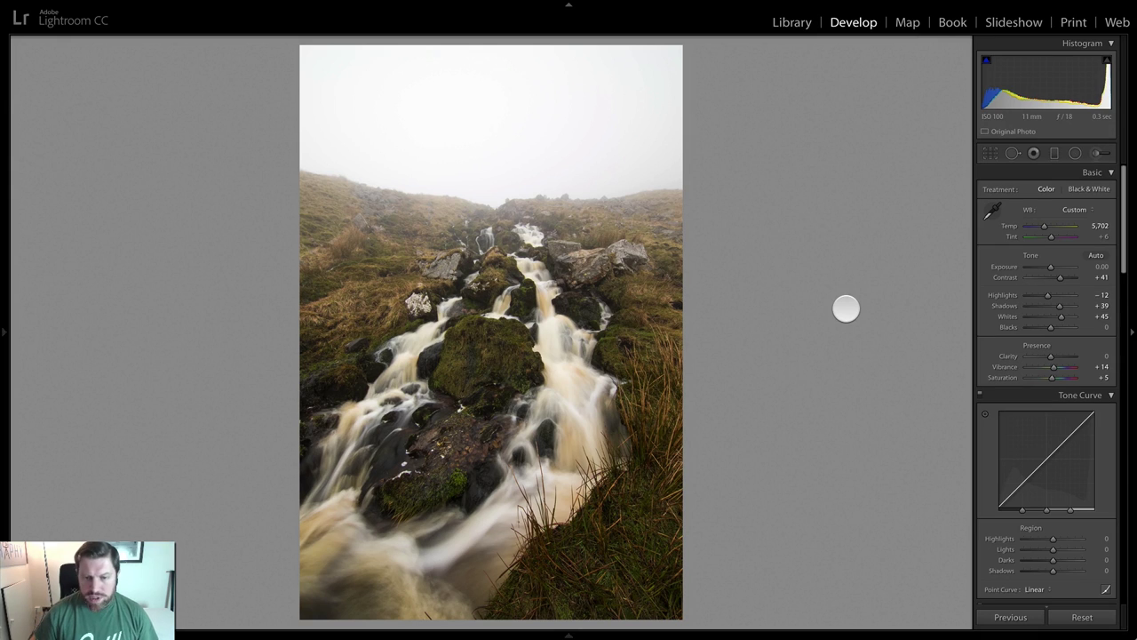
Advance to the next filmstrip photo, the unedited foggy valley with grassy hills
key(Right)
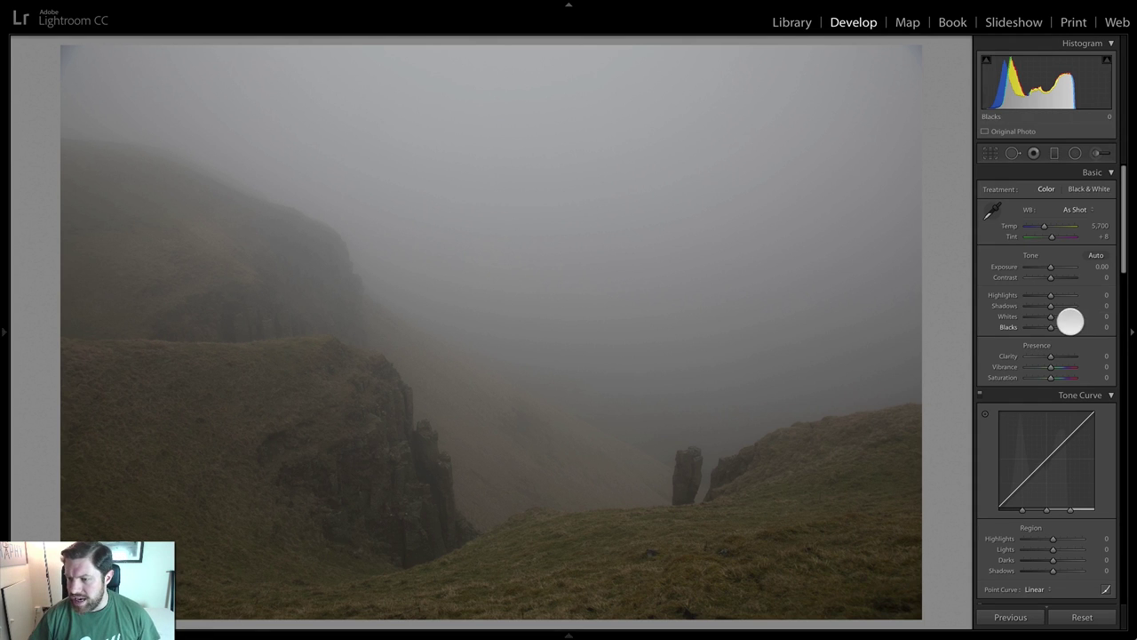
In the Basic panel, set Whites +81, Blacks −30, Contrast +39 and Shadows +11
drag(1050, 317, 1070, 318)
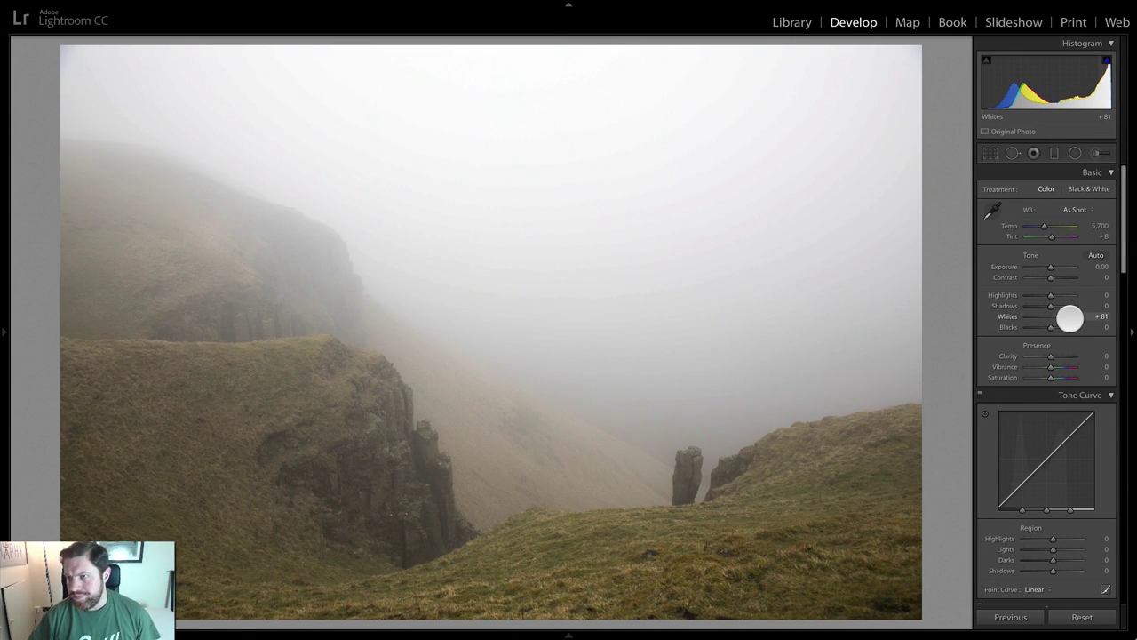
drag(1070, 319, 1046, 317)
drag(1050, 276, 1053, 306)
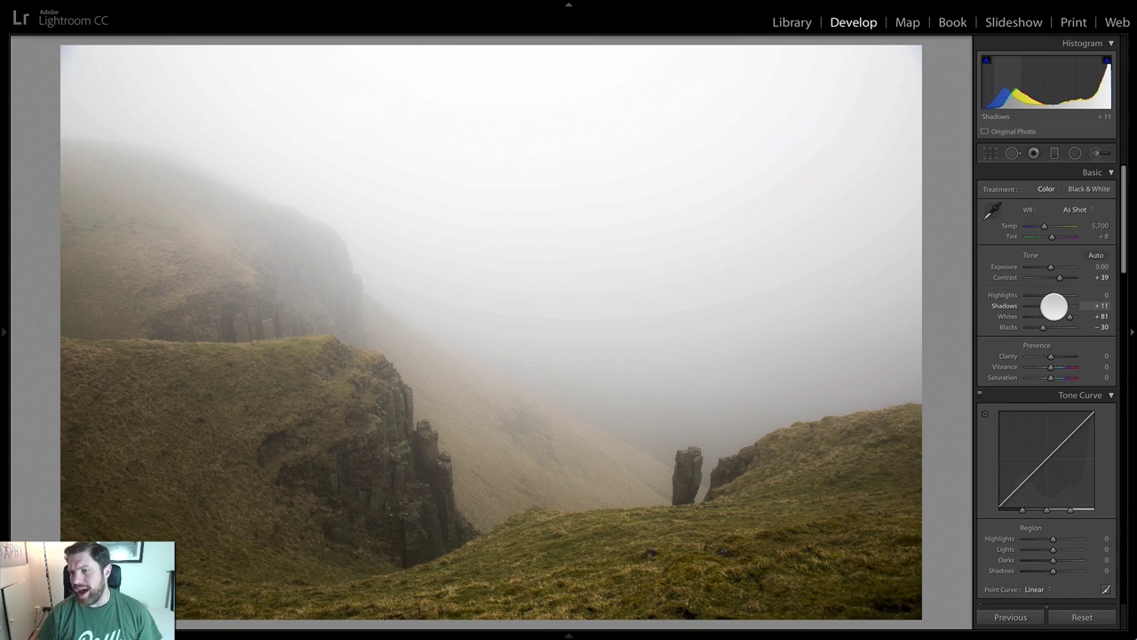
Switch the foggy valley's Treatment to Black & White and raise Shadows to +25
click(1080, 189)
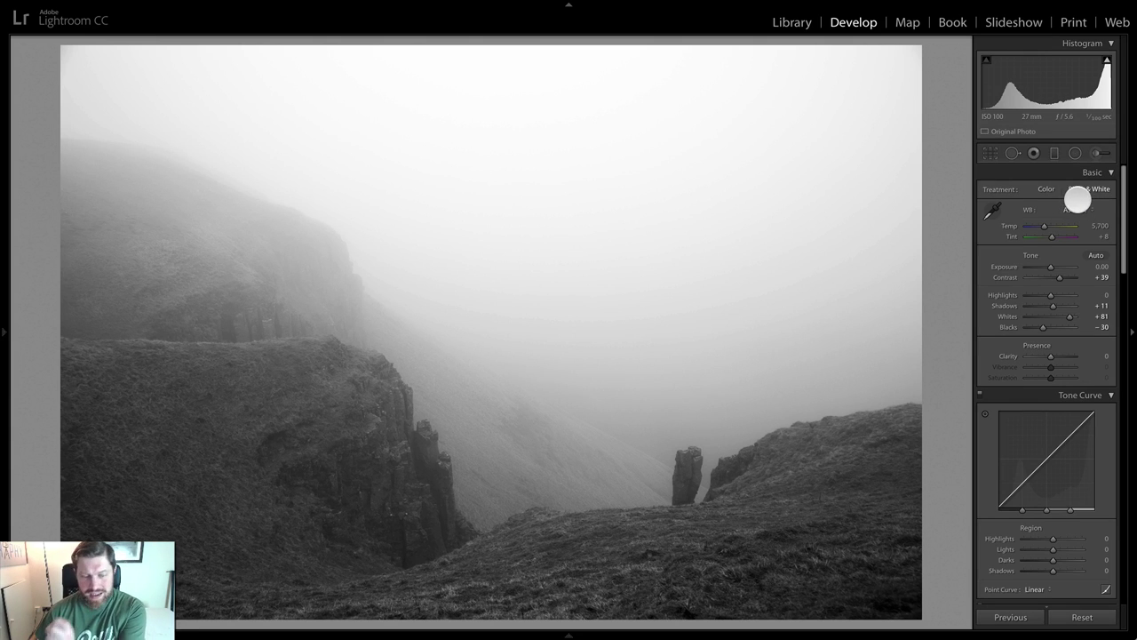
scroll(1099, 299, down, 10)
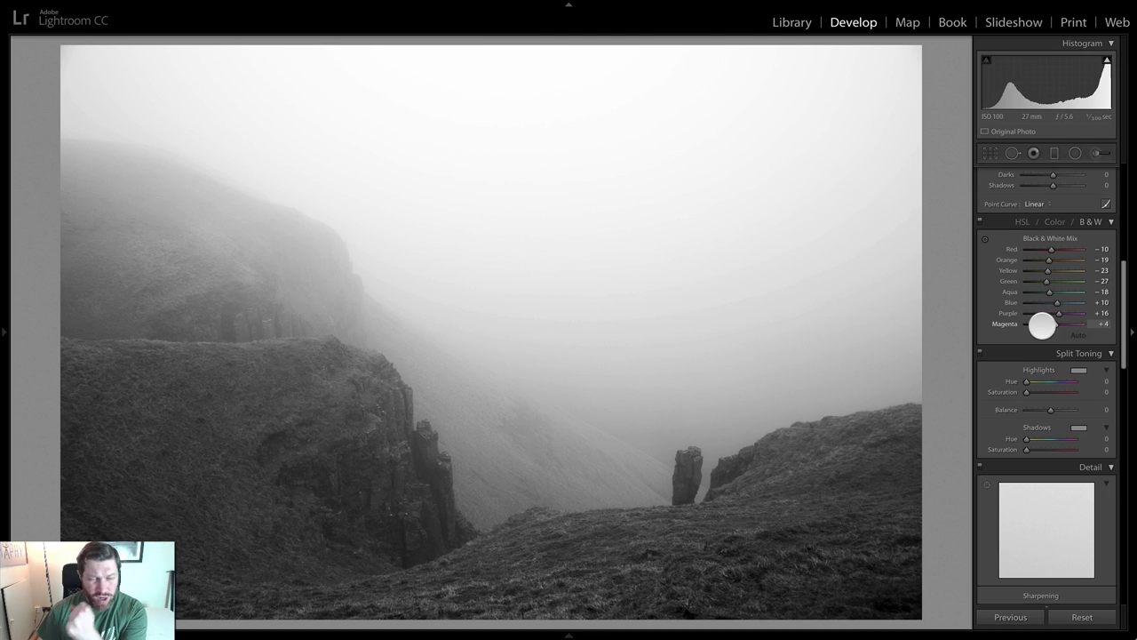
scroll(1039, 327, up, 6)
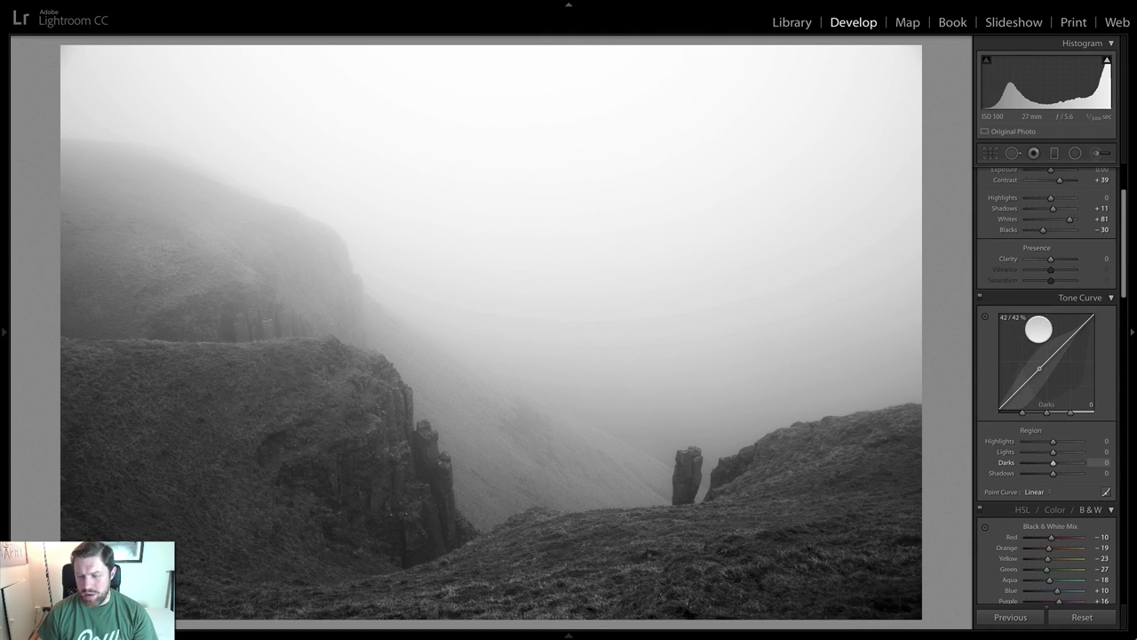
scroll(1032, 327, up, 4)
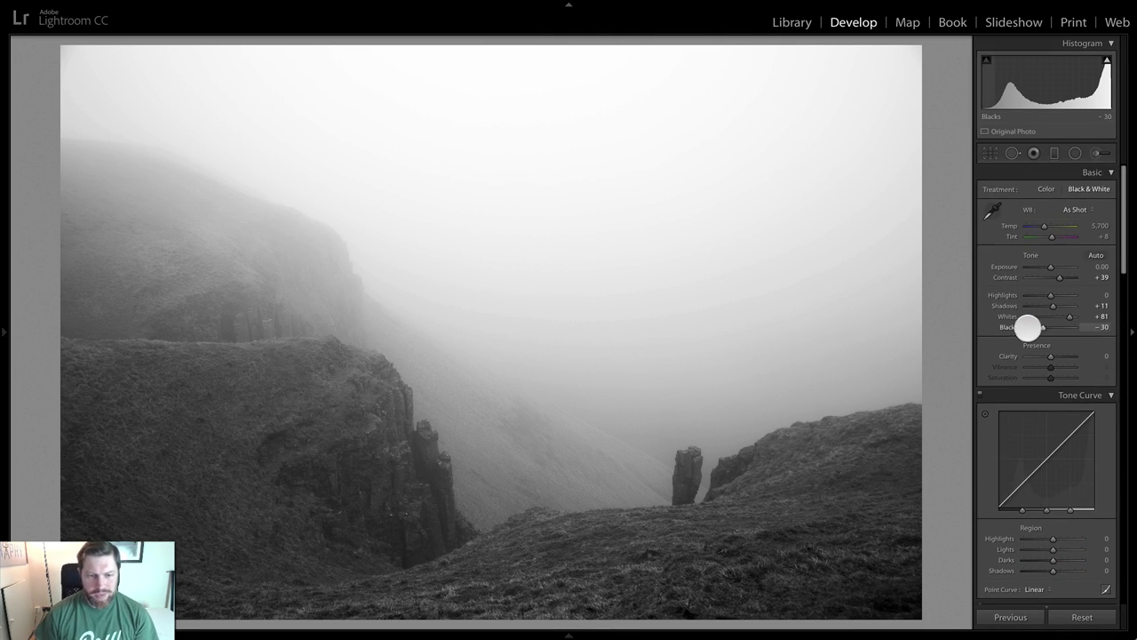
drag(1053, 305, 1053, 307)
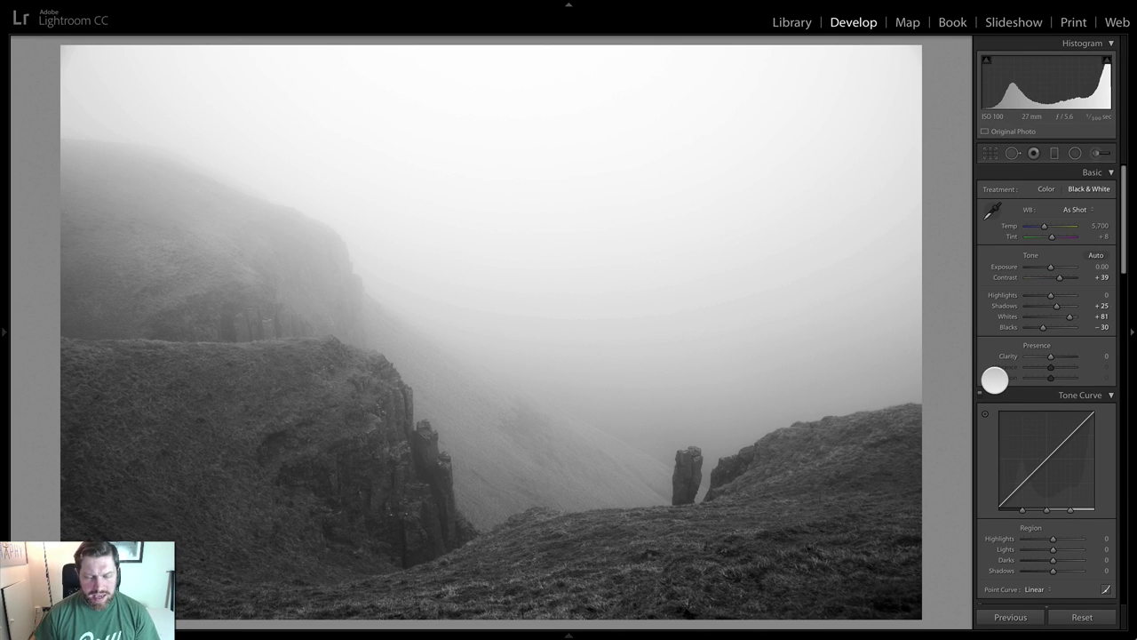
scroll(995, 379, down, 5)
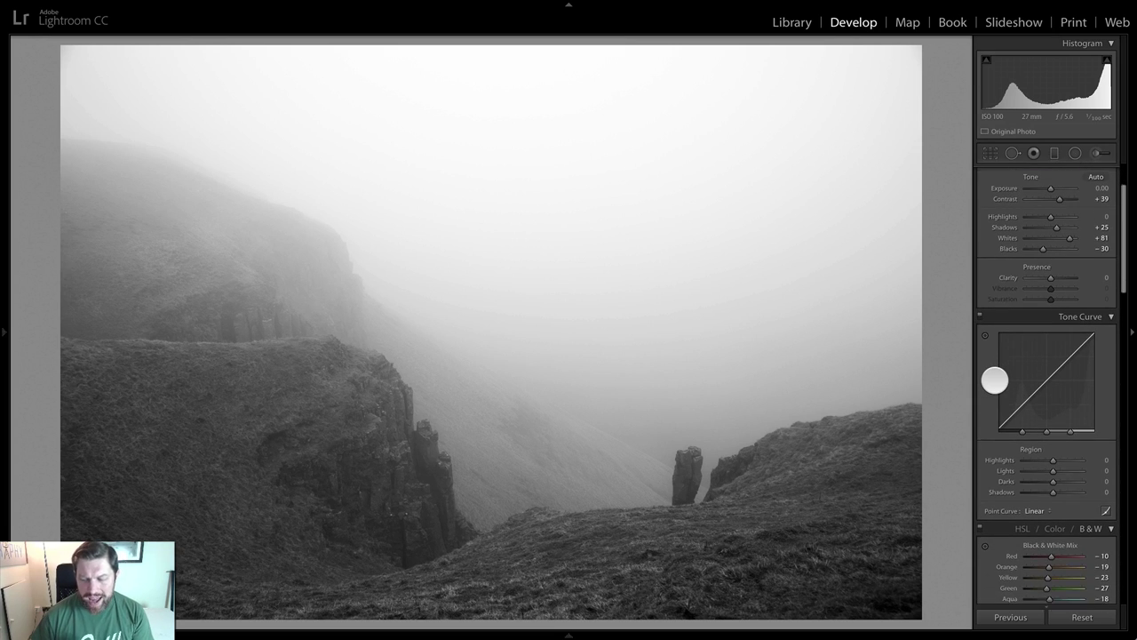
Apply the Strong Contrast point curve in the Tone Curve panel
scroll(995, 379, down, 2)
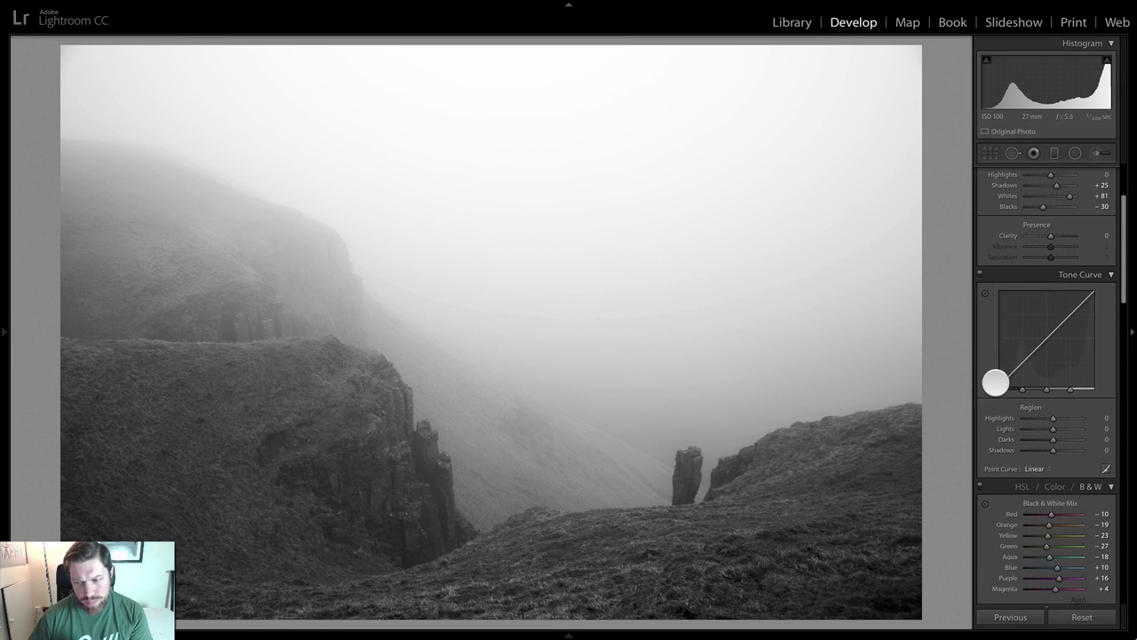
click(1033, 469)
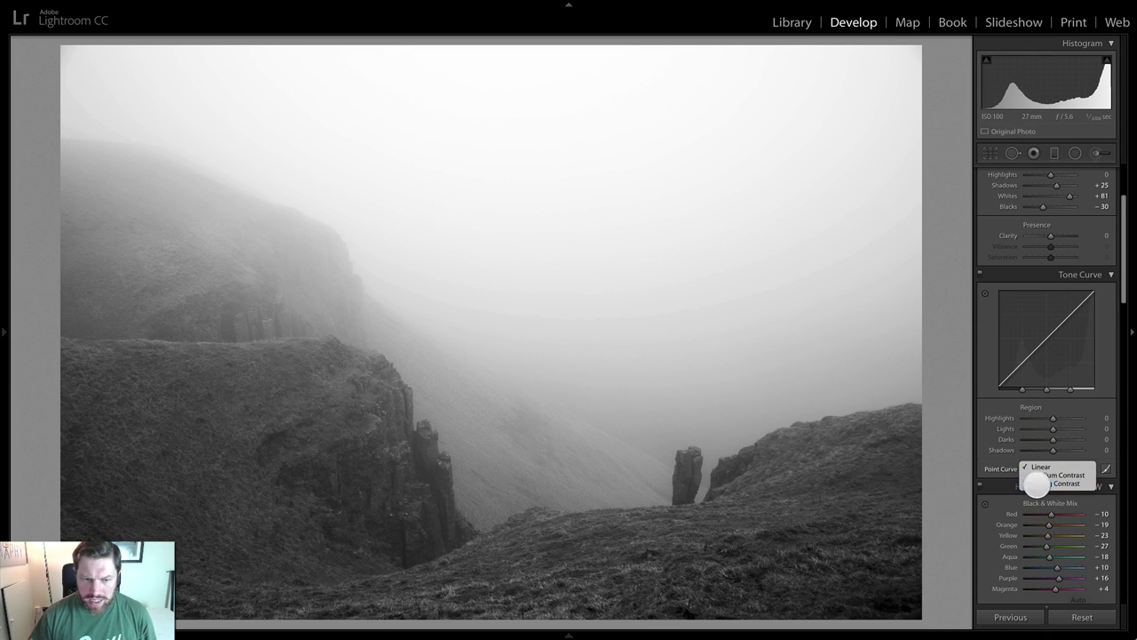
click(1039, 483)
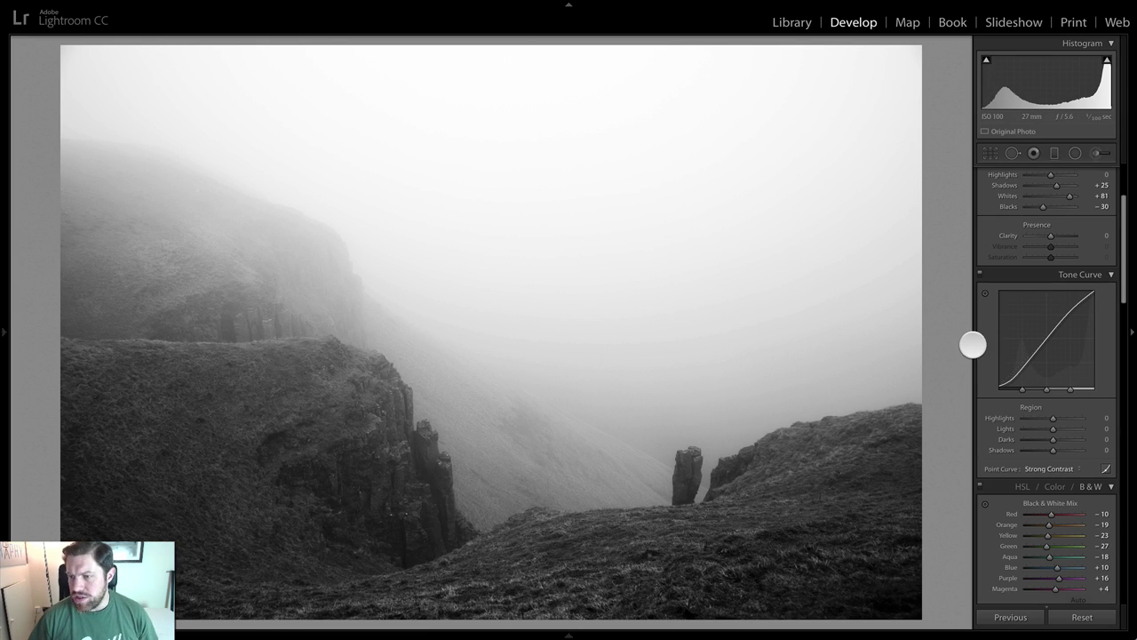
Raise Clarity to +19 in the Basic panel
scroll(1066, 355, up, 3)
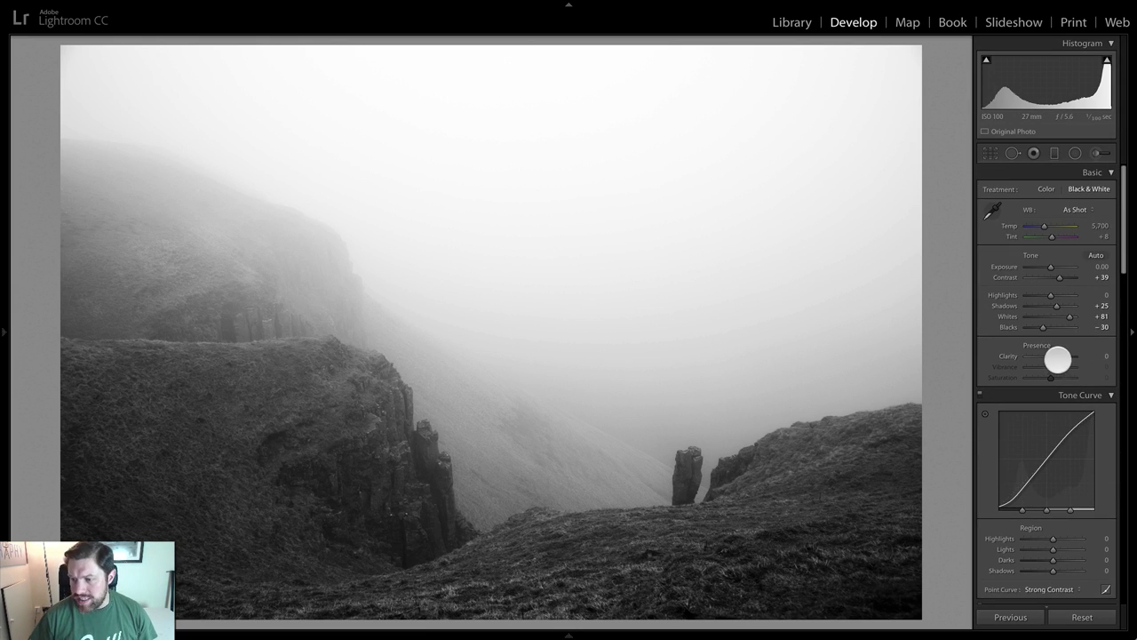
drag(1051, 355, 1057, 357)
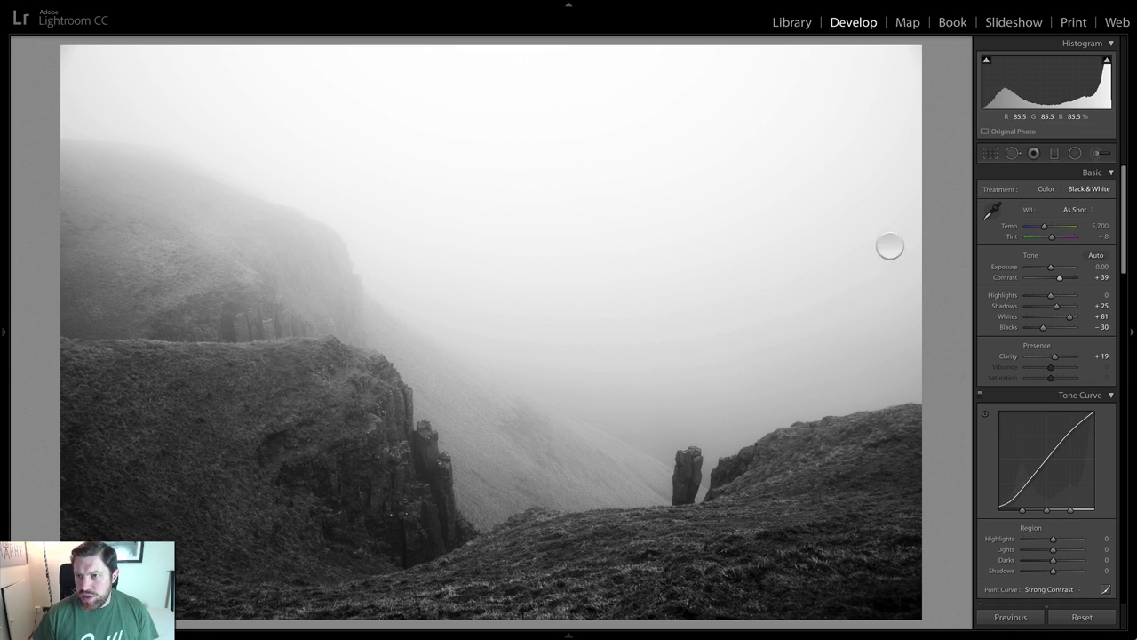
scroll(1023, 317, down, 10)
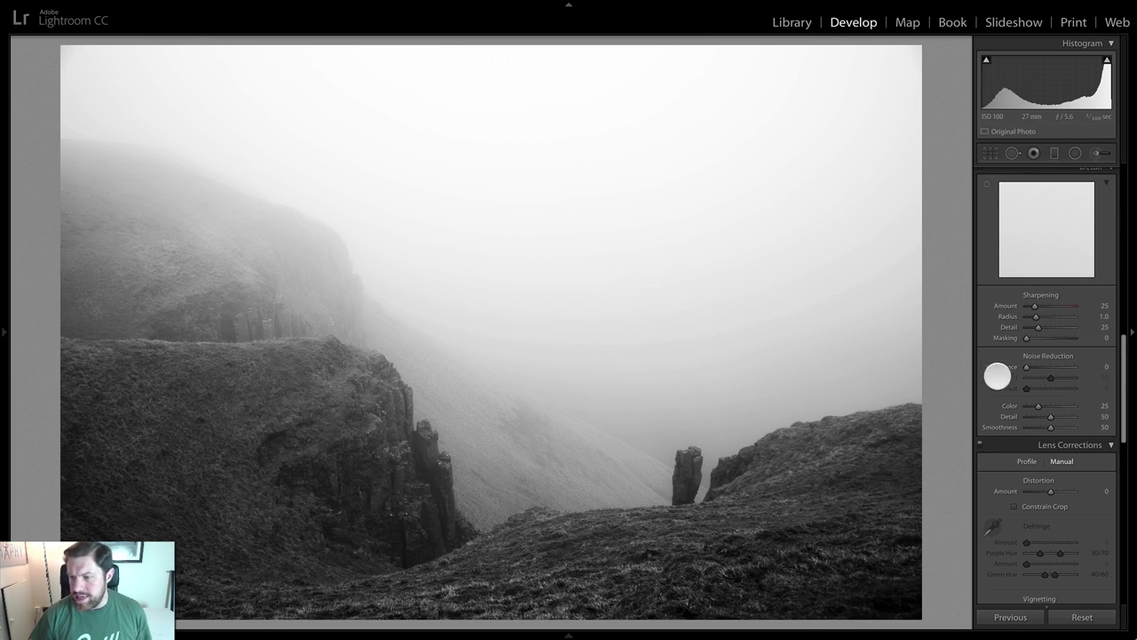
Enable Tamron SP 24-70 profile corrections with Distortion 0 and Vignetting 73
scroll(1000, 397, down, 3)
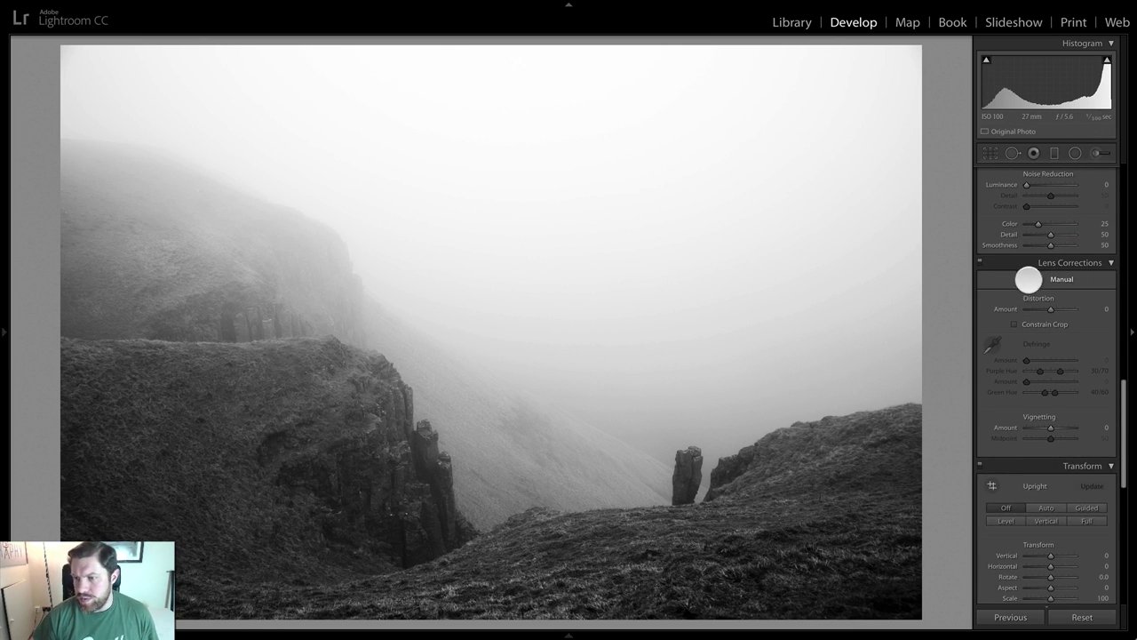
click(1026, 281)
click(986, 308)
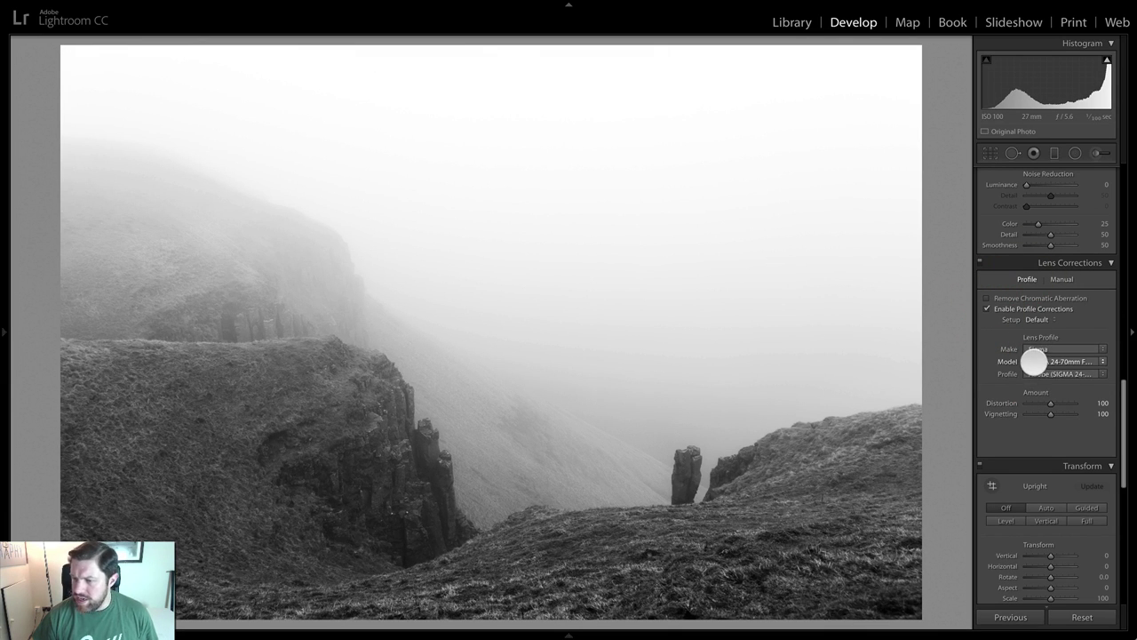
click(1039, 349)
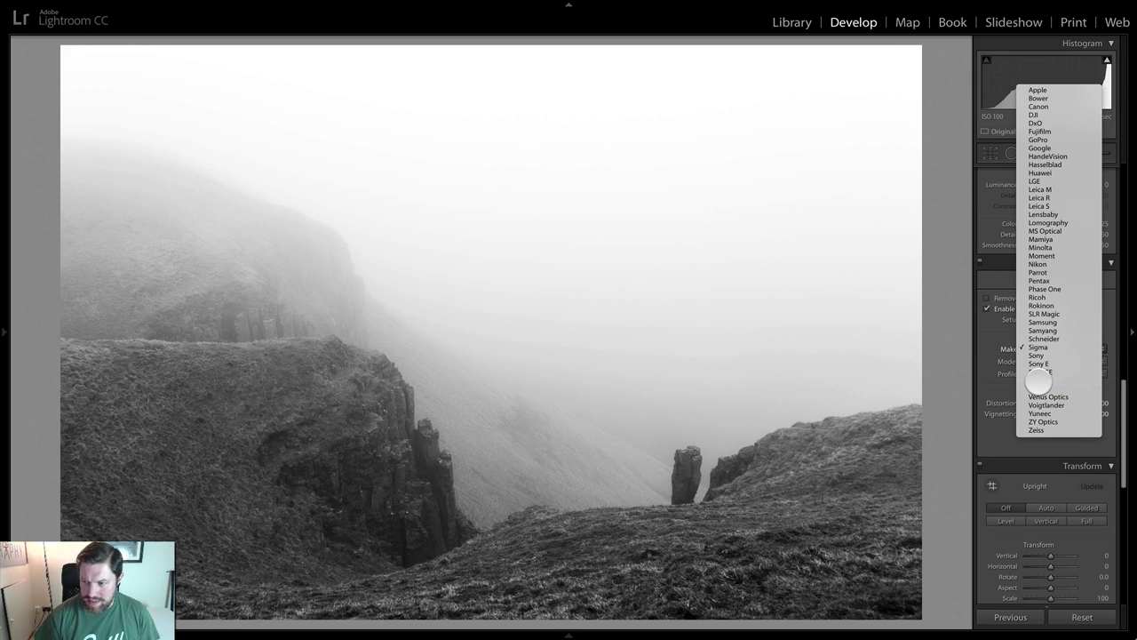
click(1039, 381)
drag(1049, 404, 1009, 405)
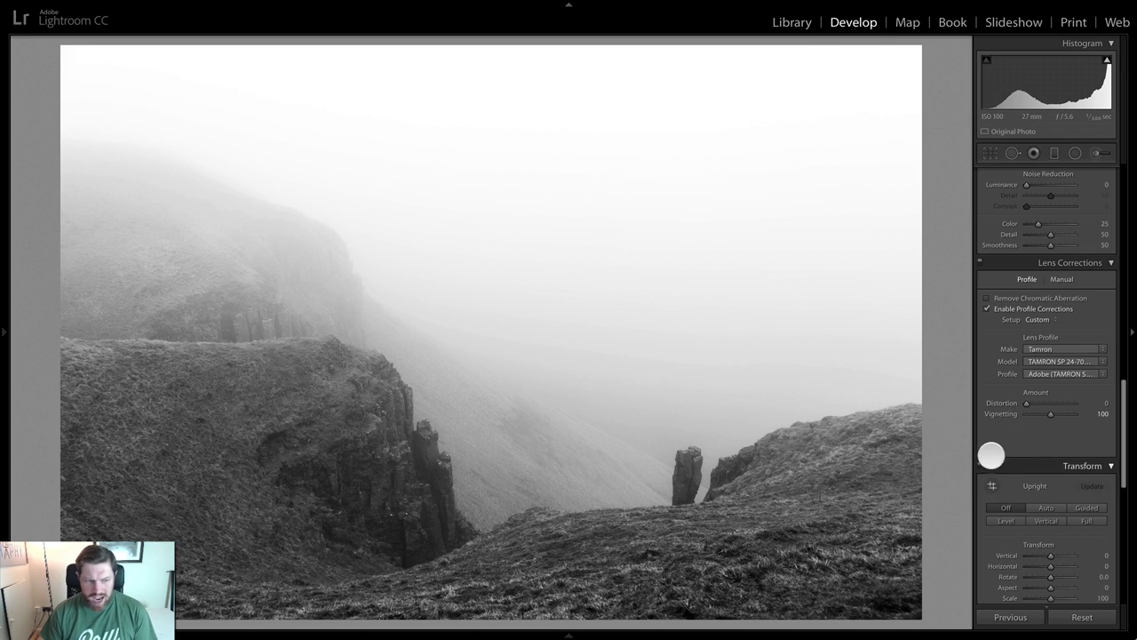
drag(1051, 414, 1040, 421)
Raise Contrast to +73 and Whites to +80, then advance to the colour valley photo
scroll(1048, 471, up, 10)
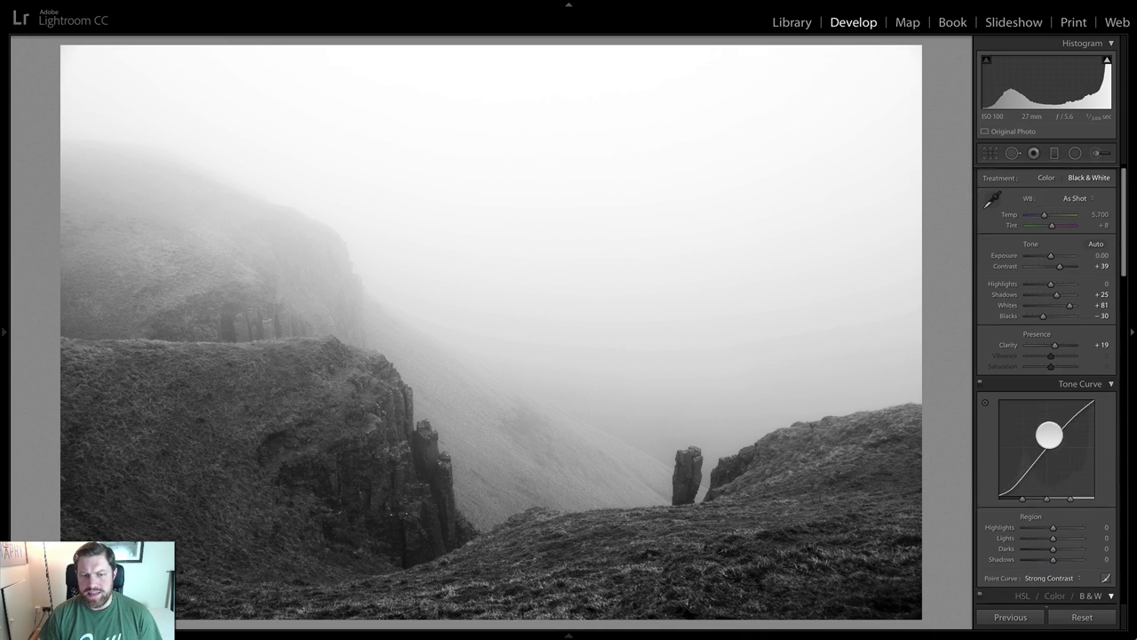
drag(1058, 278, 1066, 276)
drag(1069, 318, 1070, 317)
drag(1067, 318, 1045, 328)
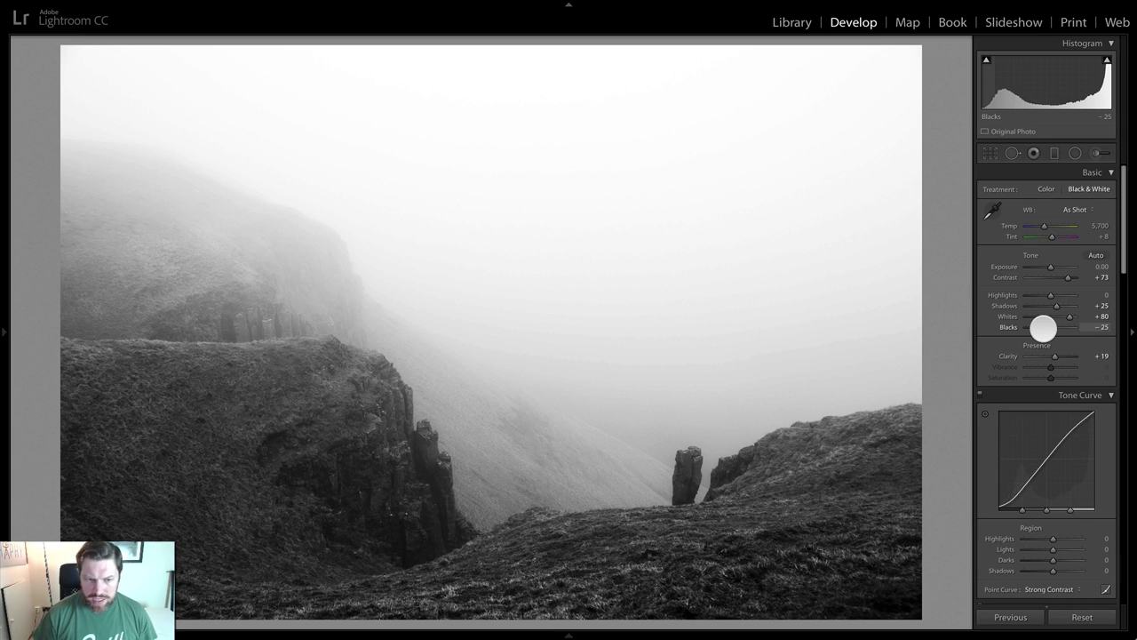
key(Right)
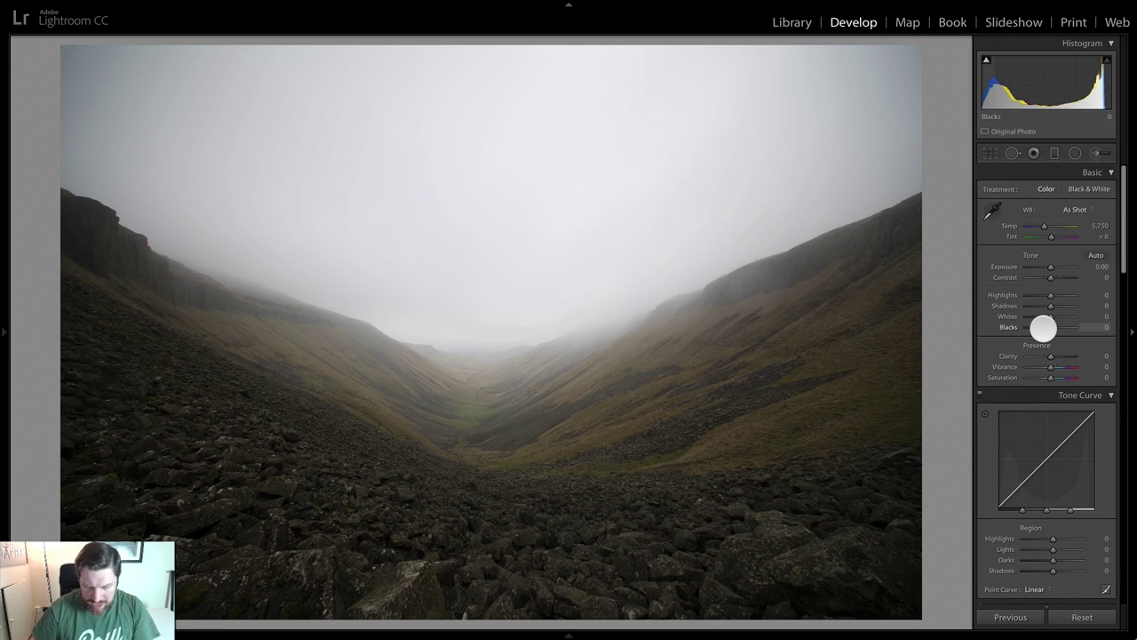
key(Right)
key(Left)
key(Right)
key(Right)
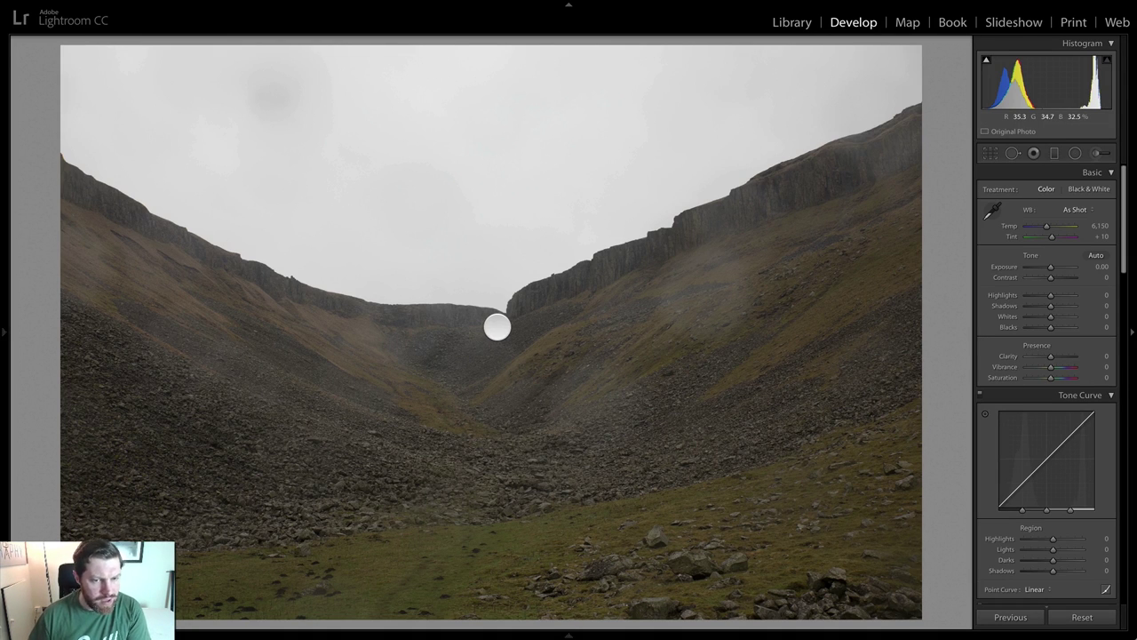
key(Right)
key(Right)
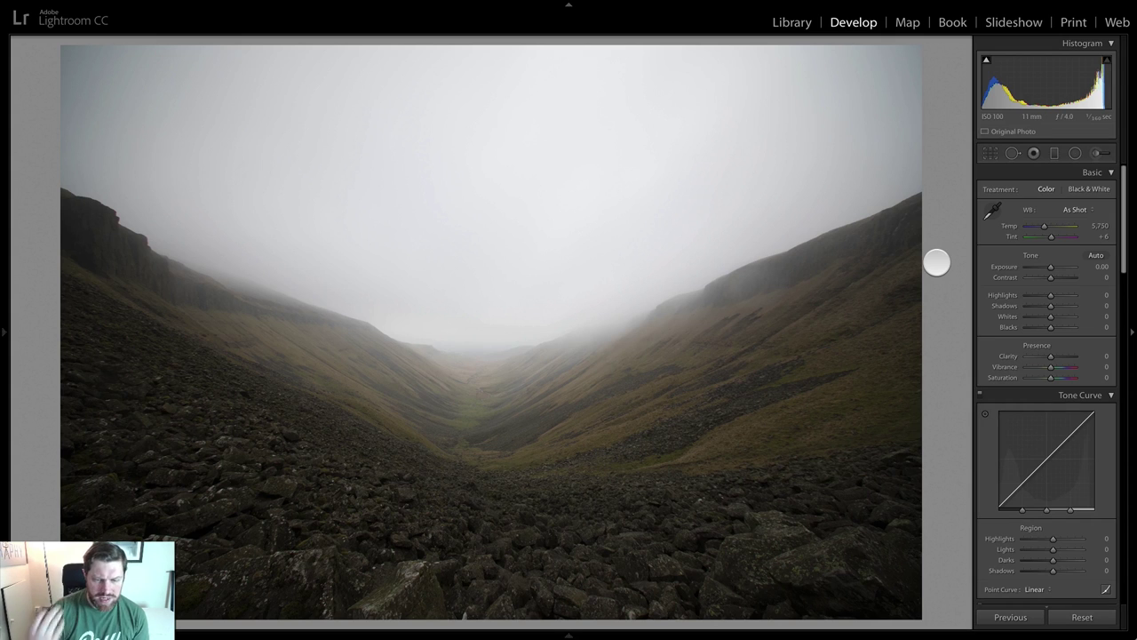
Defringe the ridges at 1:1: Purple Amount 4 with hue 30/79, Green Amount 4
click(103, 222)
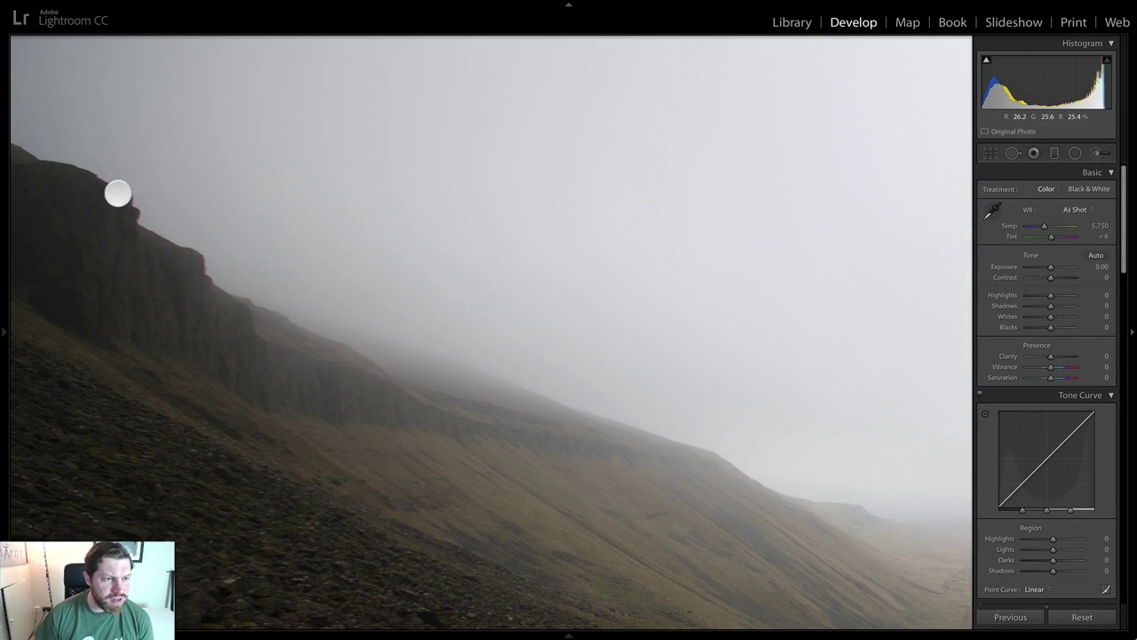
click(295, 401)
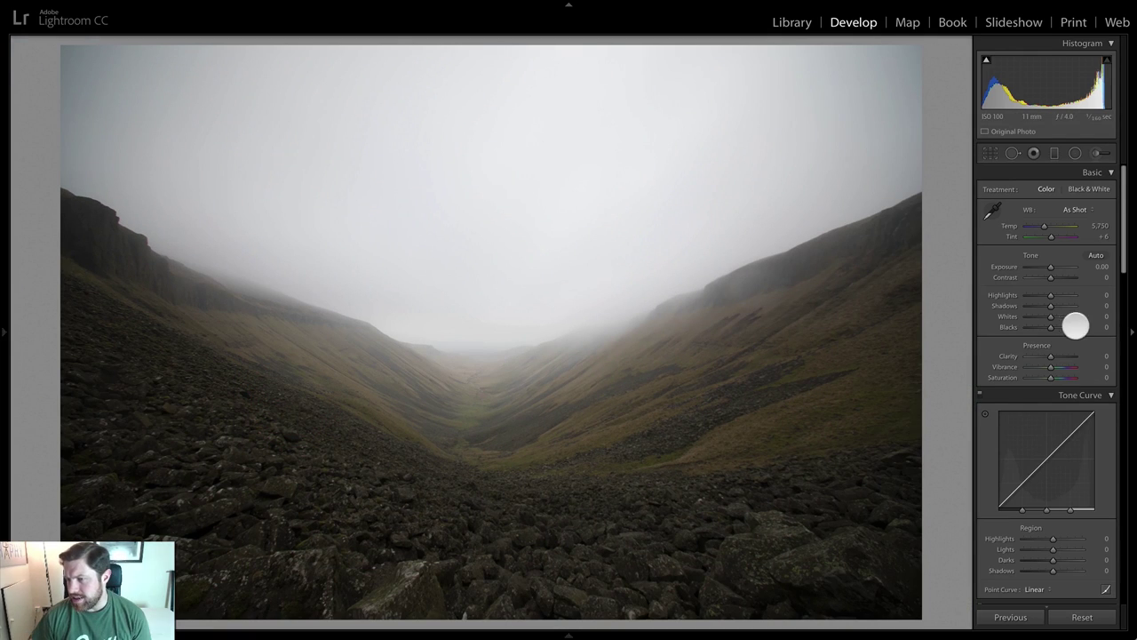
scroll(1066, 321, down, 5)
scroll(1065, 409, down, 10)
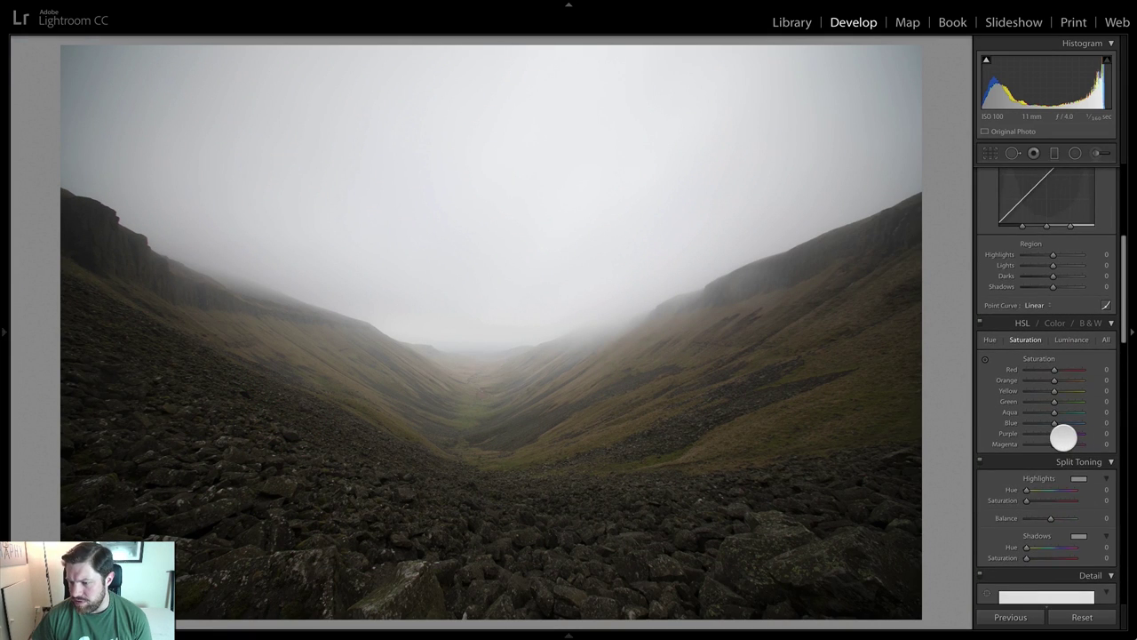
scroll(1064, 437, down, 2)
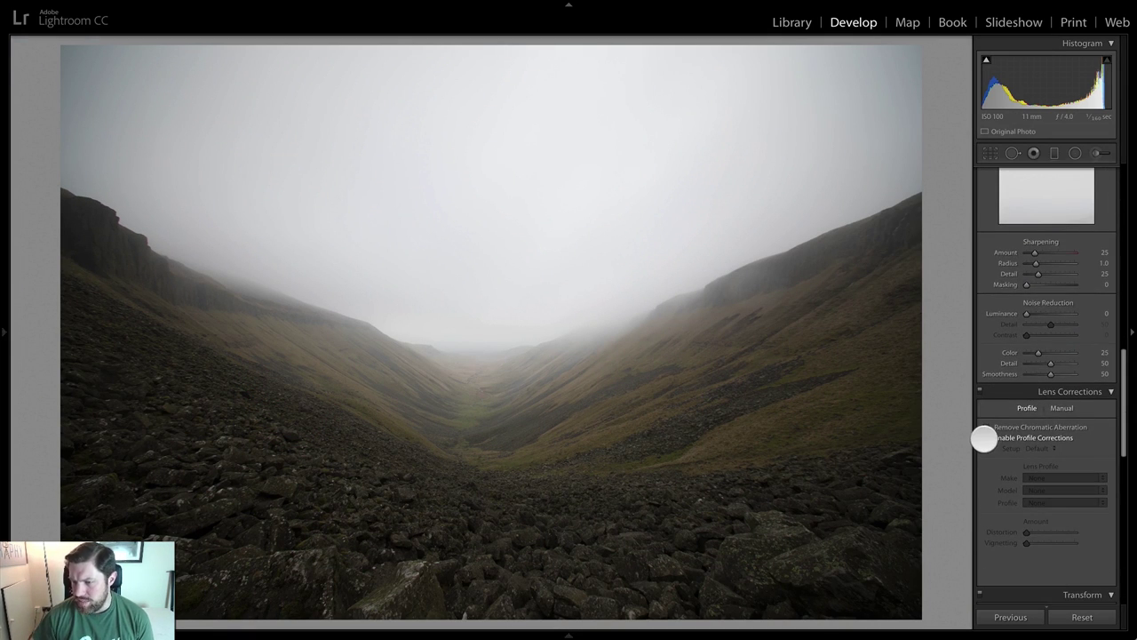
click(1059, 405)
scroll(1035, 430, down, 2)
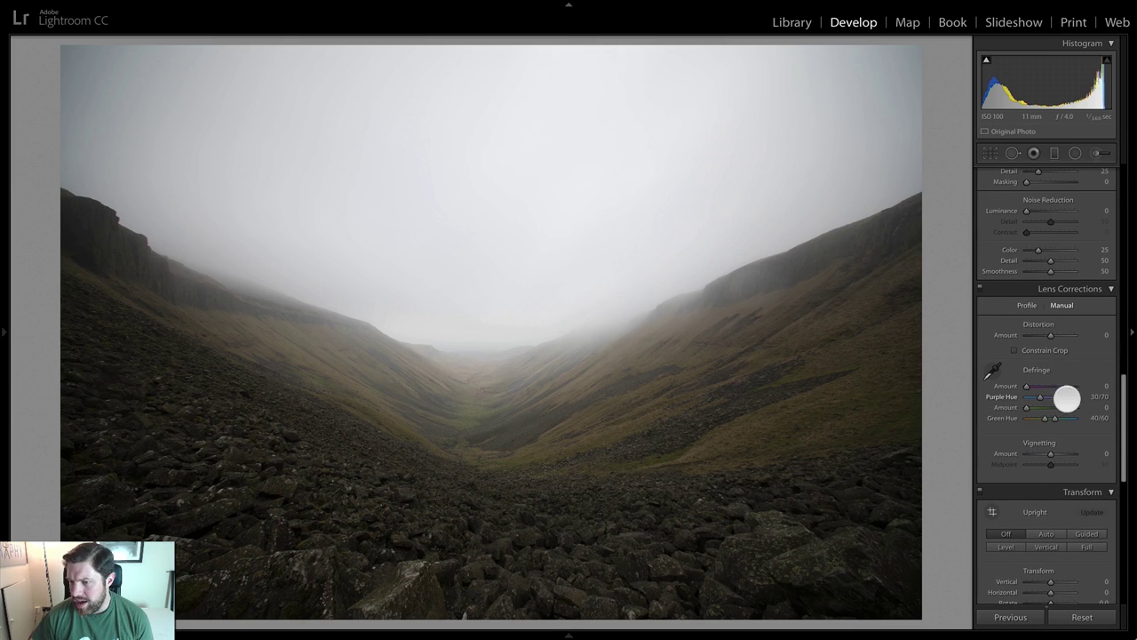
drag(1026, 386, 1062, 396)
click(110, 217)
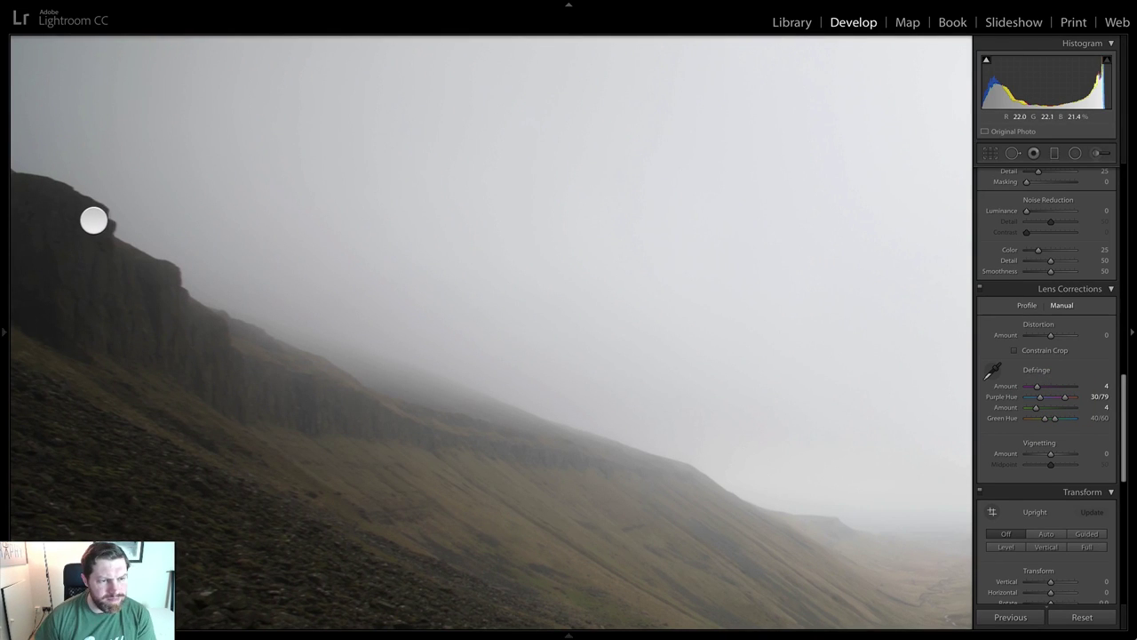
click(101, 228)
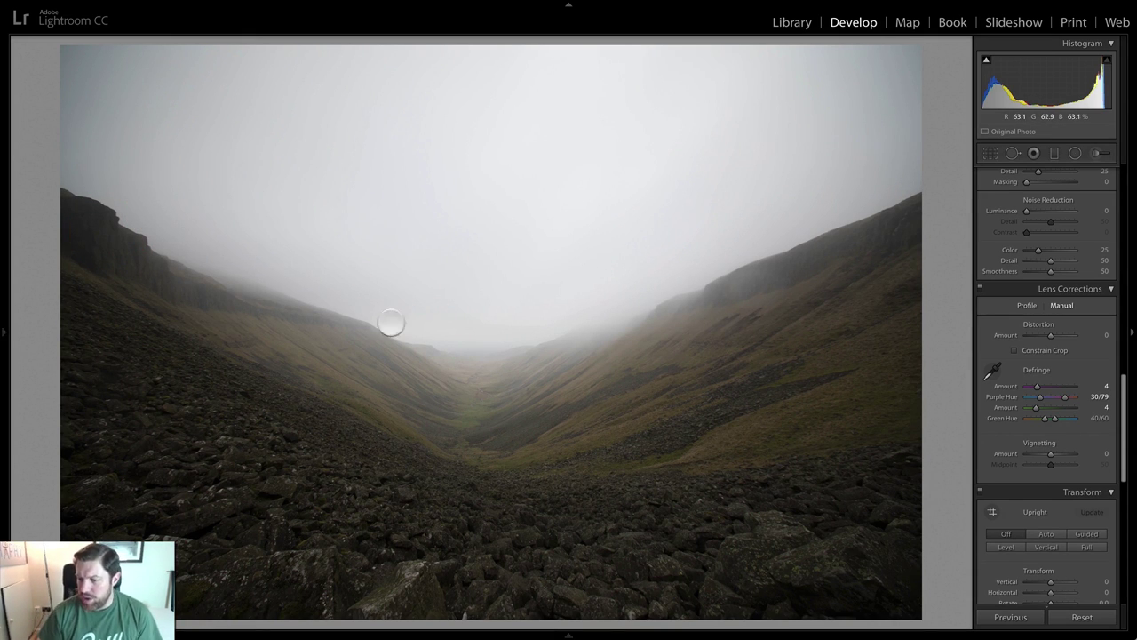
scroll(1030, 429, up, 10)
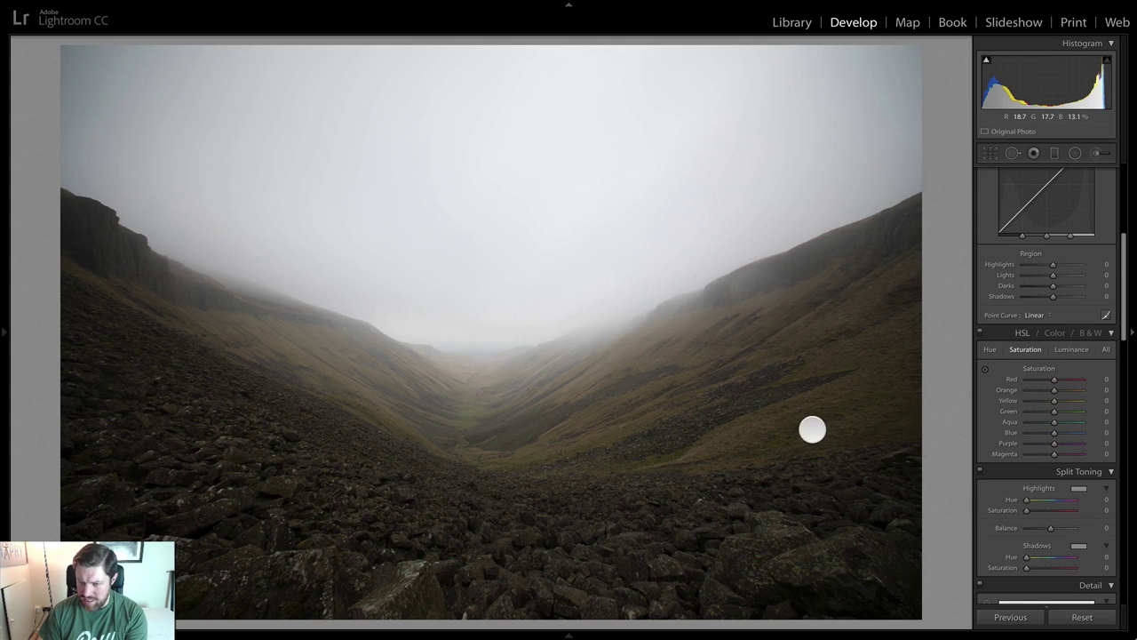
Set Exposure +1.00, Contrast +38, Shadows +18, Whites +33, Blacks +3 and Vibrance +31
scroll(1071, 420, up, 2)
scroll(1067, 421, up, 10)
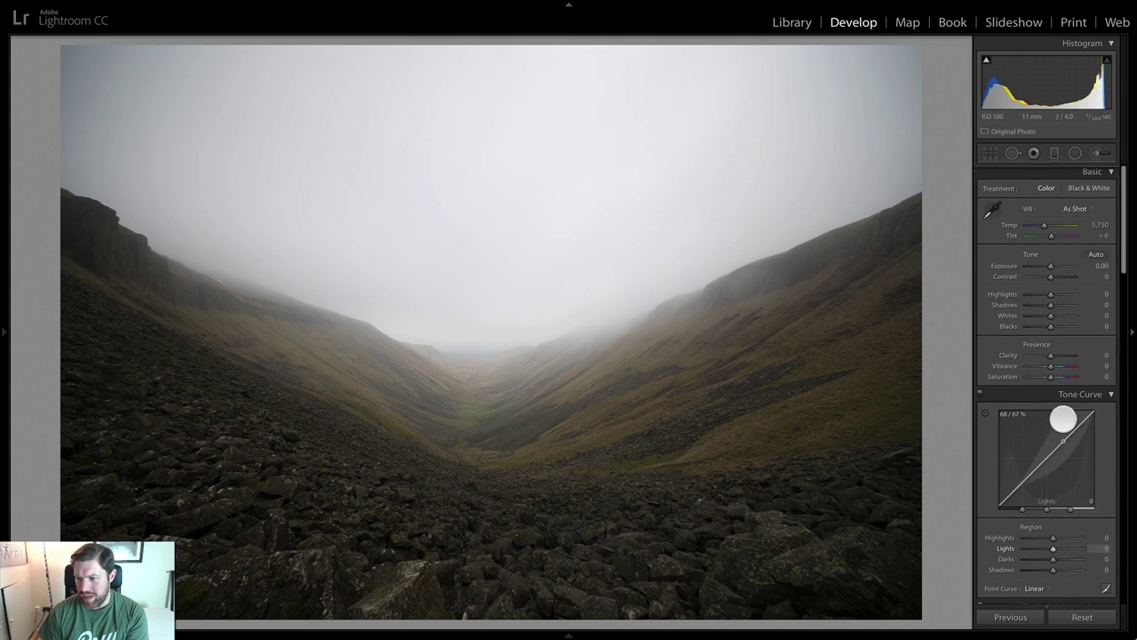
drag(1050, 266, 1059, 278)
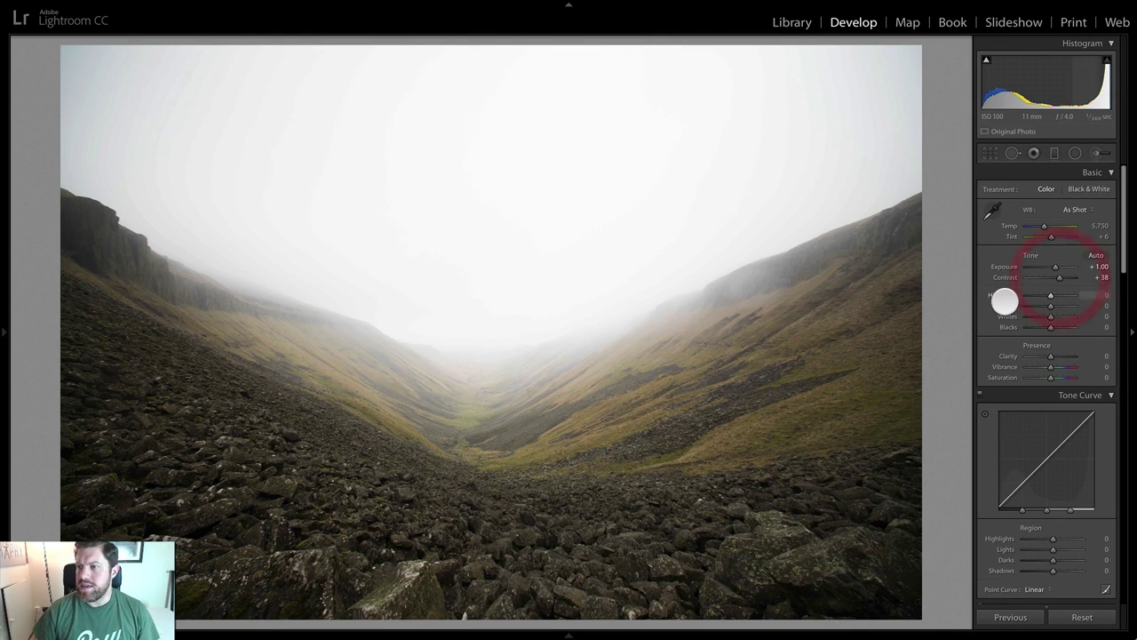
drag(1051, 306, 1055, 305)
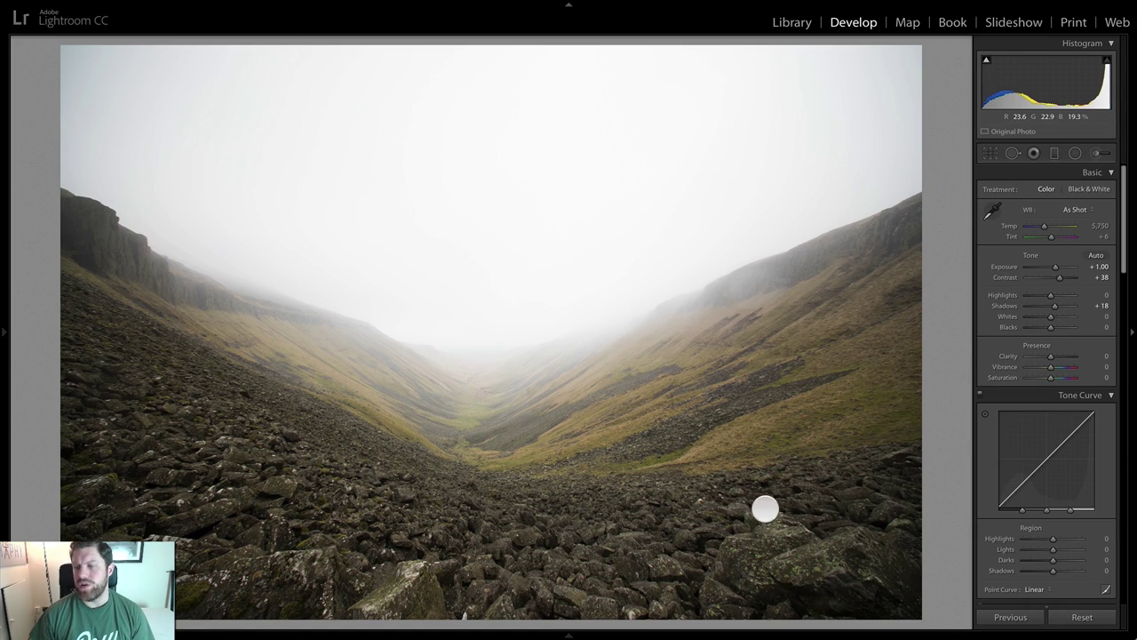
drag(1050, 315, 1057, 314)
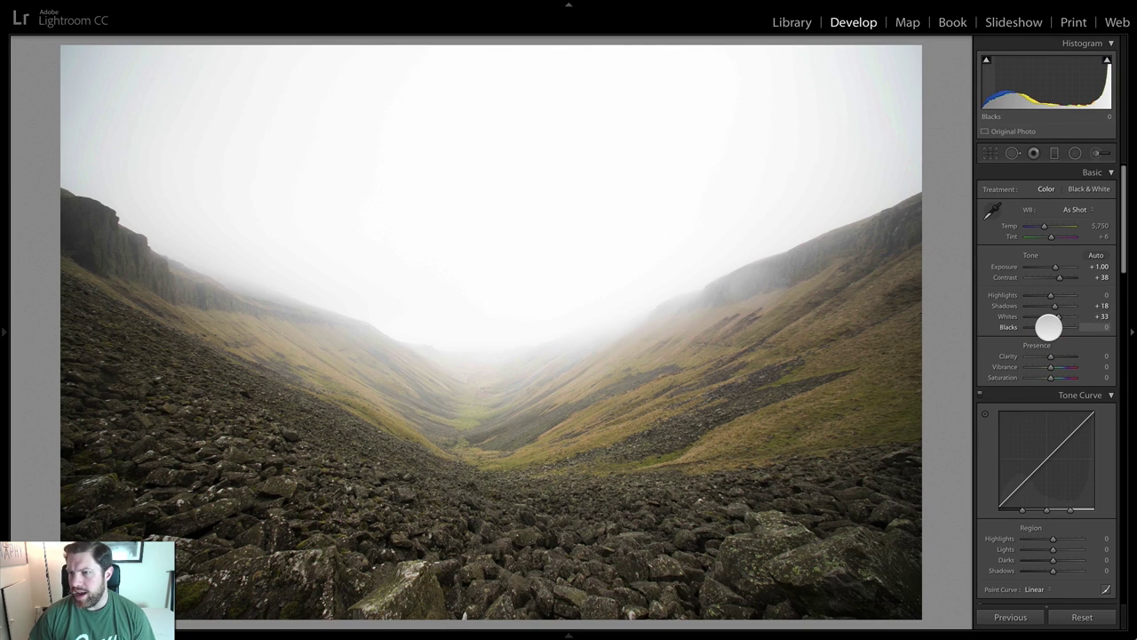
drag(1048, 328, 1052, 328)
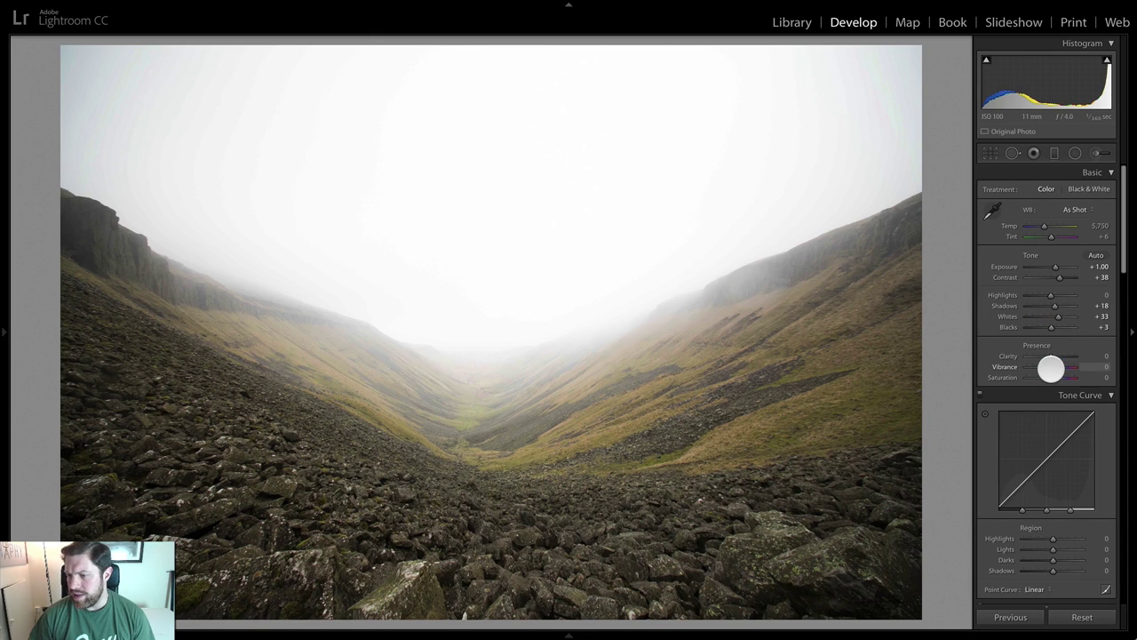
drag(1051, 368, 1053, 378)
Apply the Medium Contrast curve, Tint +9, Vibrance +25, Saturation +9, then convert to Black & White
click(1035, 589)
click(1040, 592)
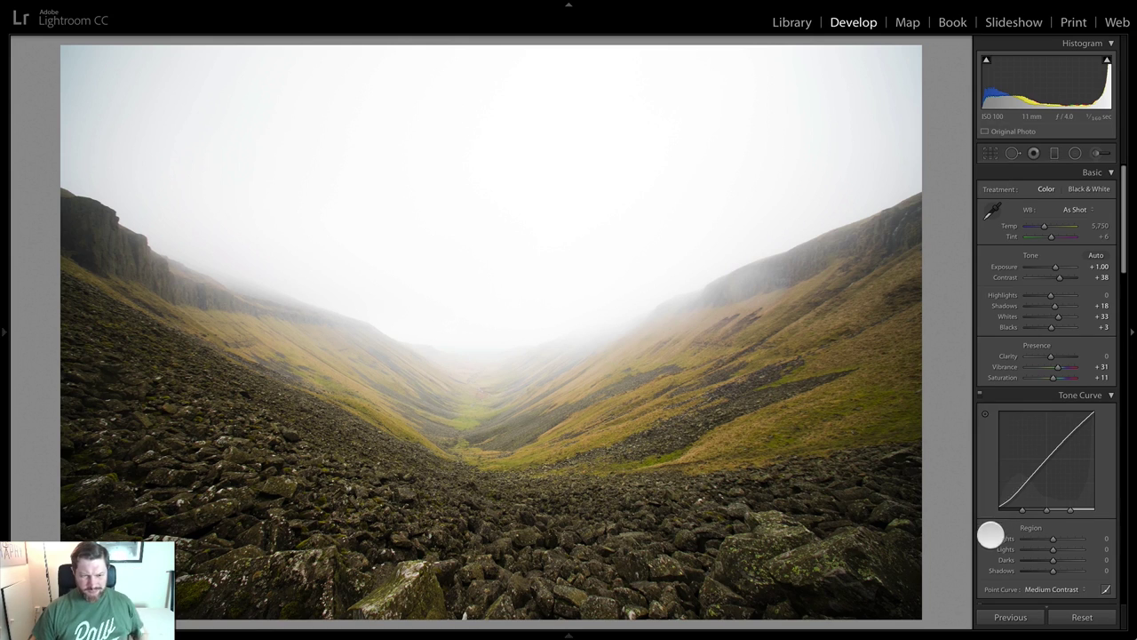
drag(1051, 236, 1052, 236)
click(1052, 237)
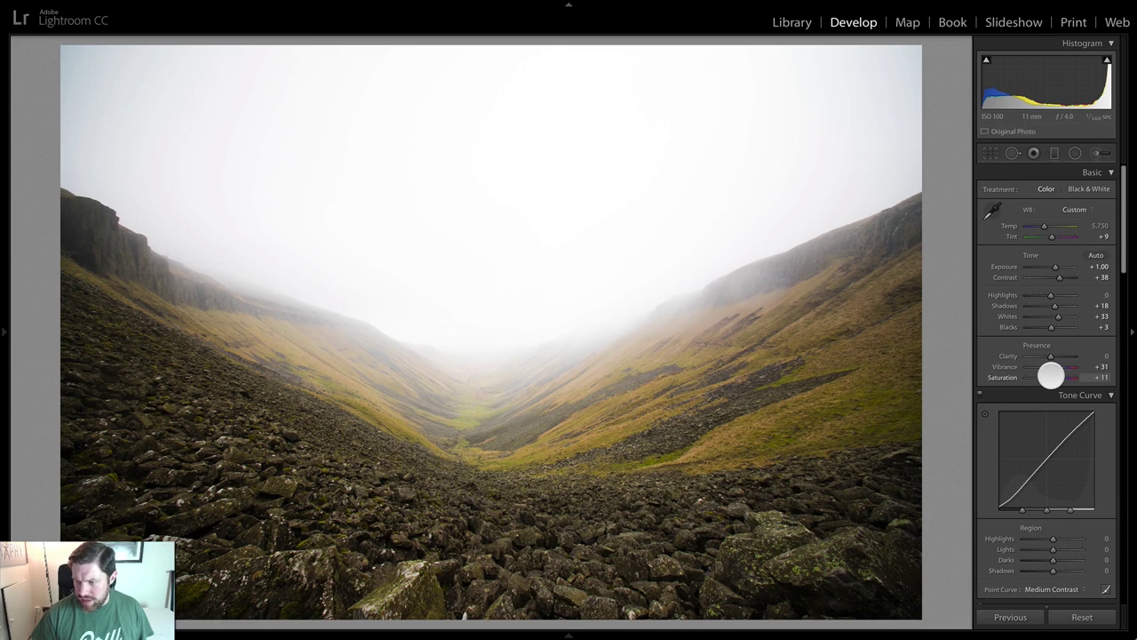
drag(1058, 367, 1056, 367)
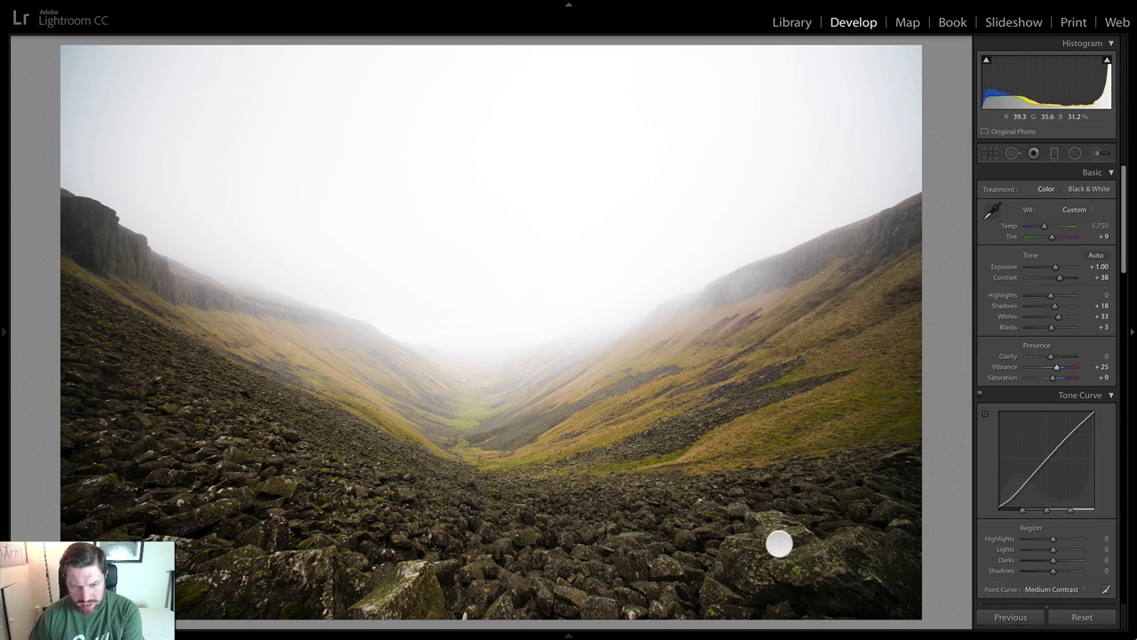
click(1096, 190)
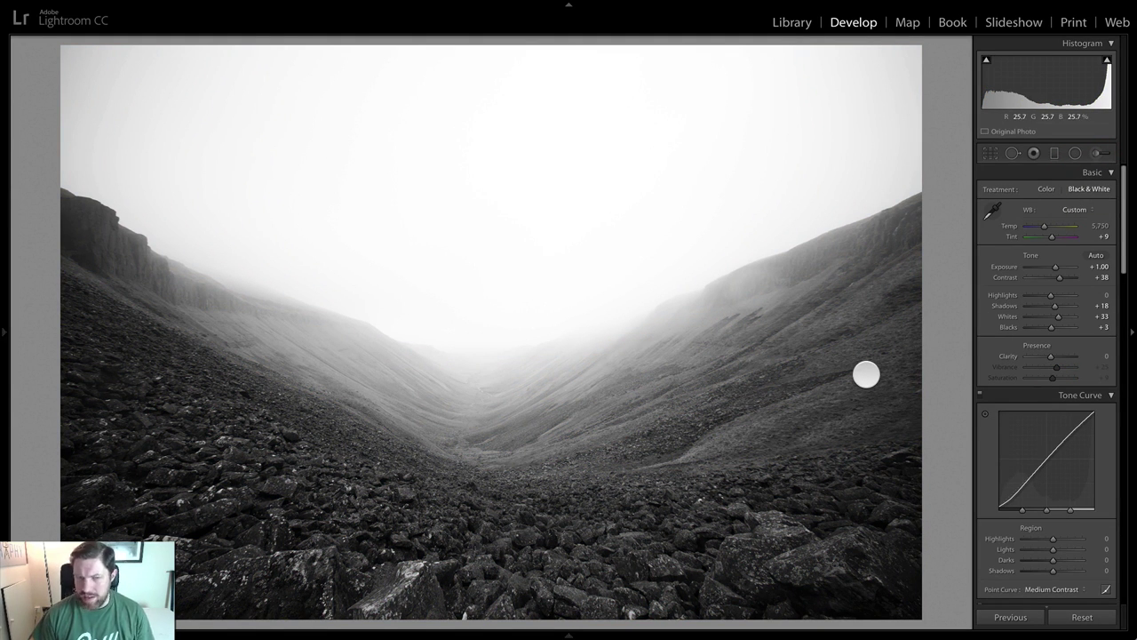
Add a +33 lens vignette, then set Contrast to +60 and Shadows to +29
scroll(1019, 363, down, 10)
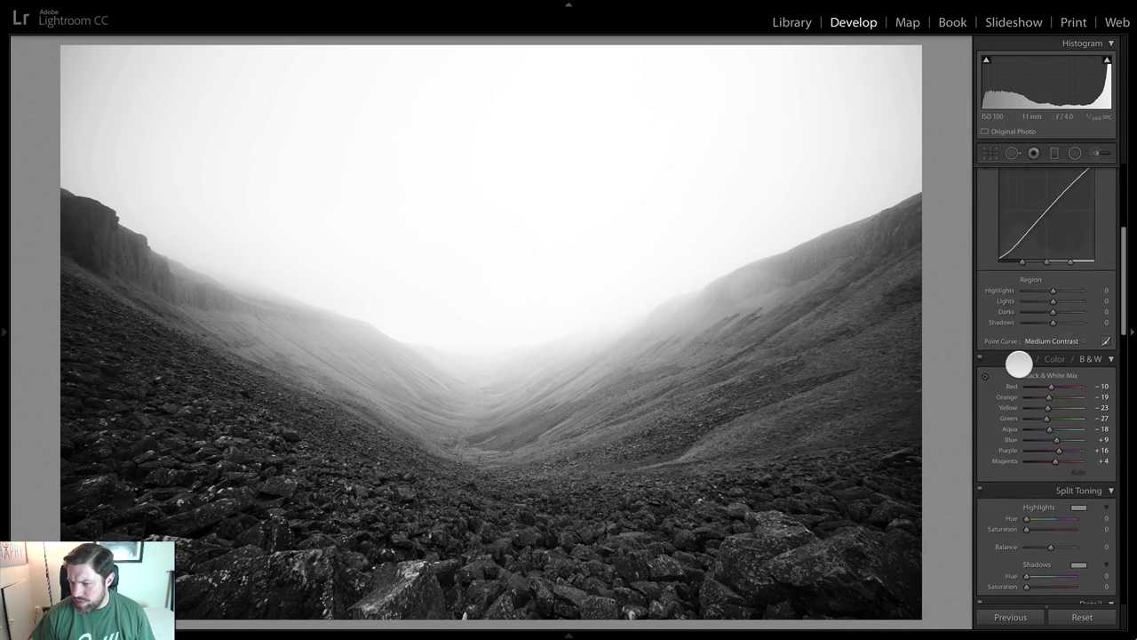
scroll(1018, 365, down, 6)
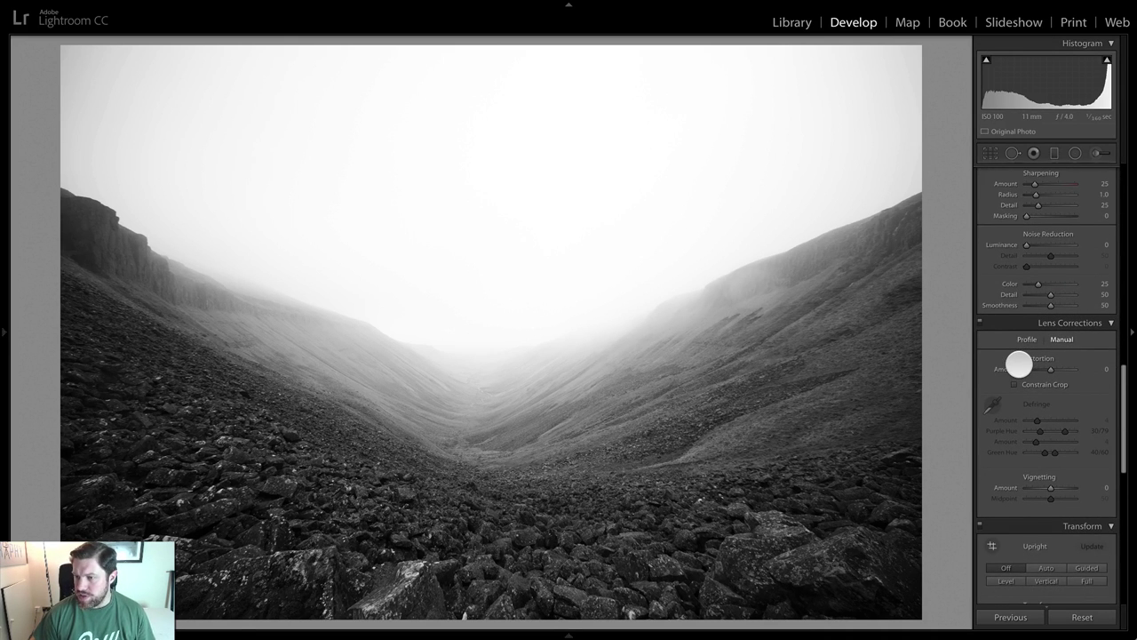
scroll(1018, 364, down, 2)
drag(1043, 438, 1059, 441)
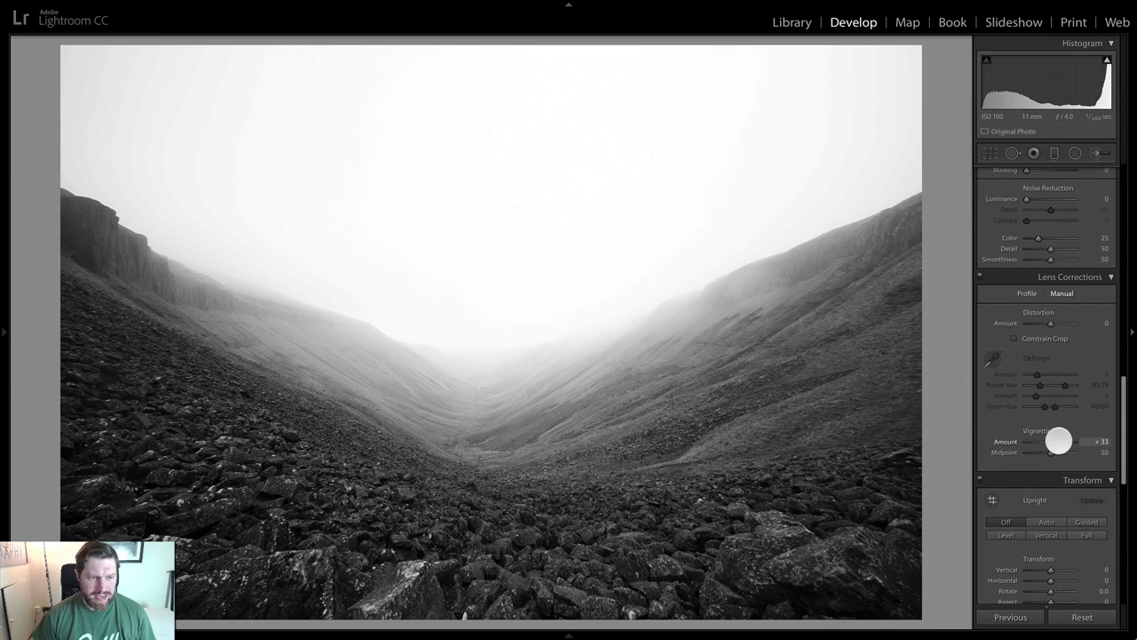
scroll(1031, 442, up, 10)
drag(1055, 310, 1062, 278)
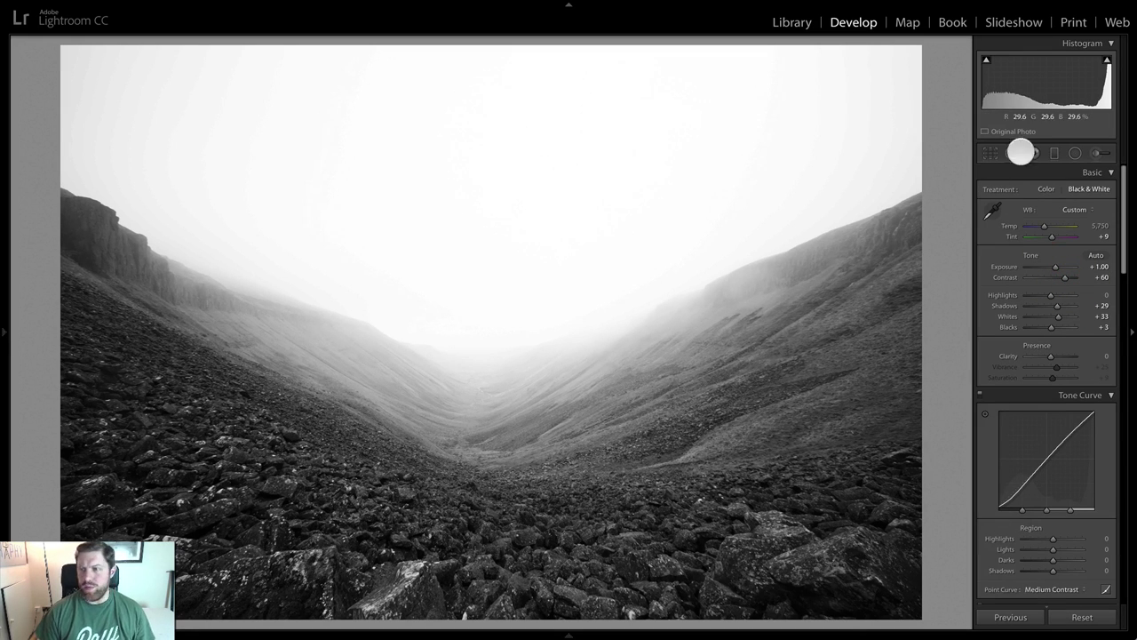
Add a graduated filter from the photo's top: Exposure -1.85, Highlights -40, Shadows 82
click(1055, 153)
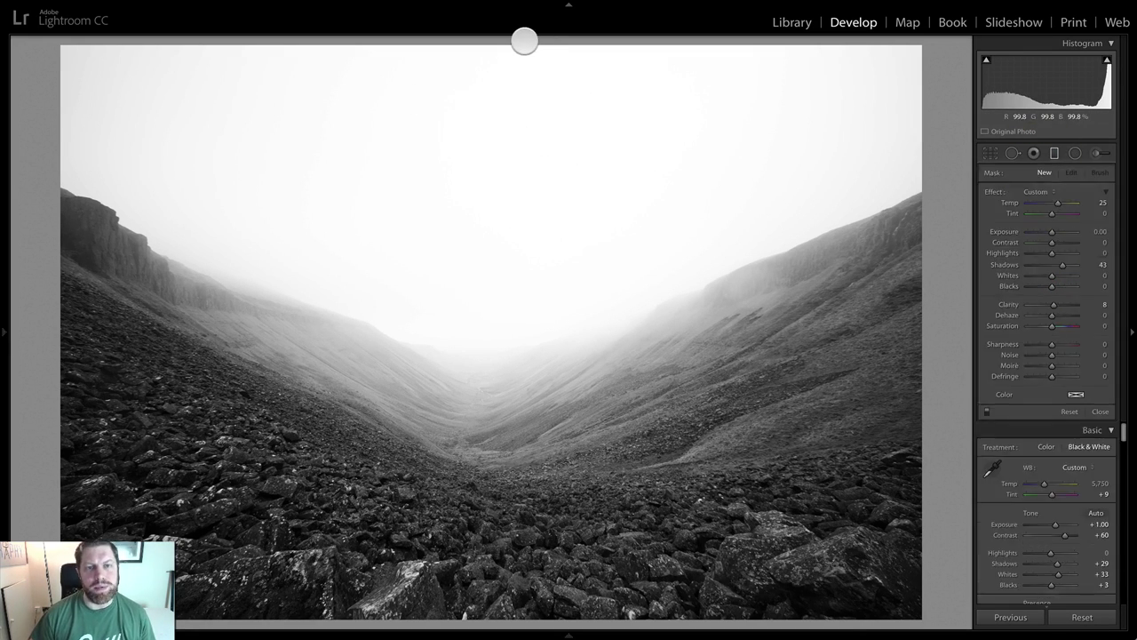
drag(524, 41, 510, 449)
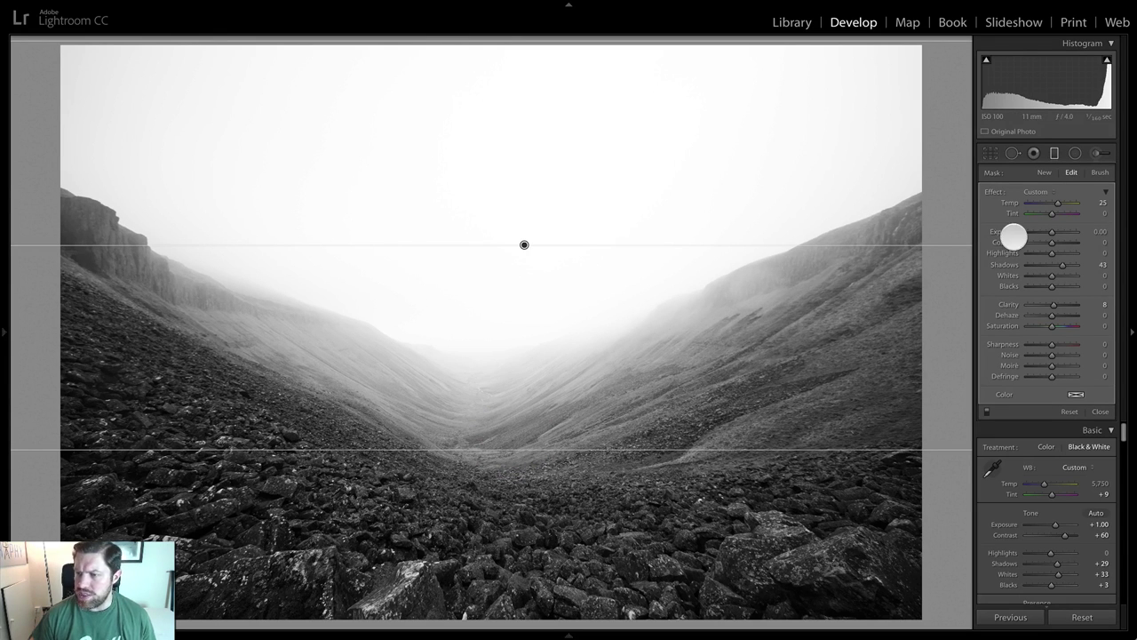
drag(1060, 267, 1041, 238)
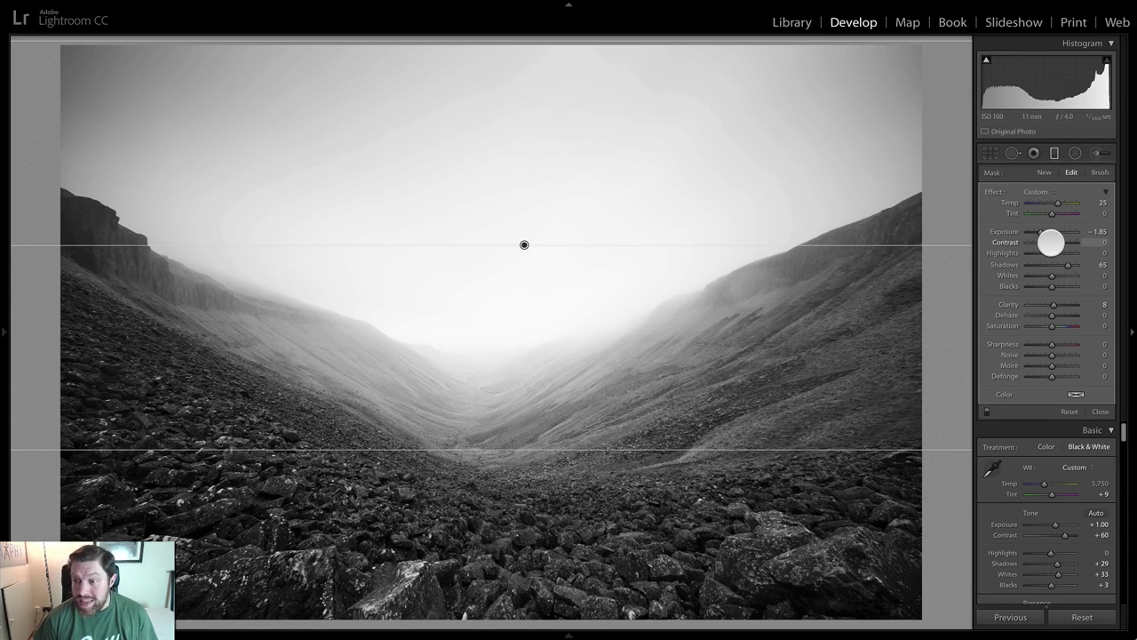
drag(1052, 253, 1043, 256)
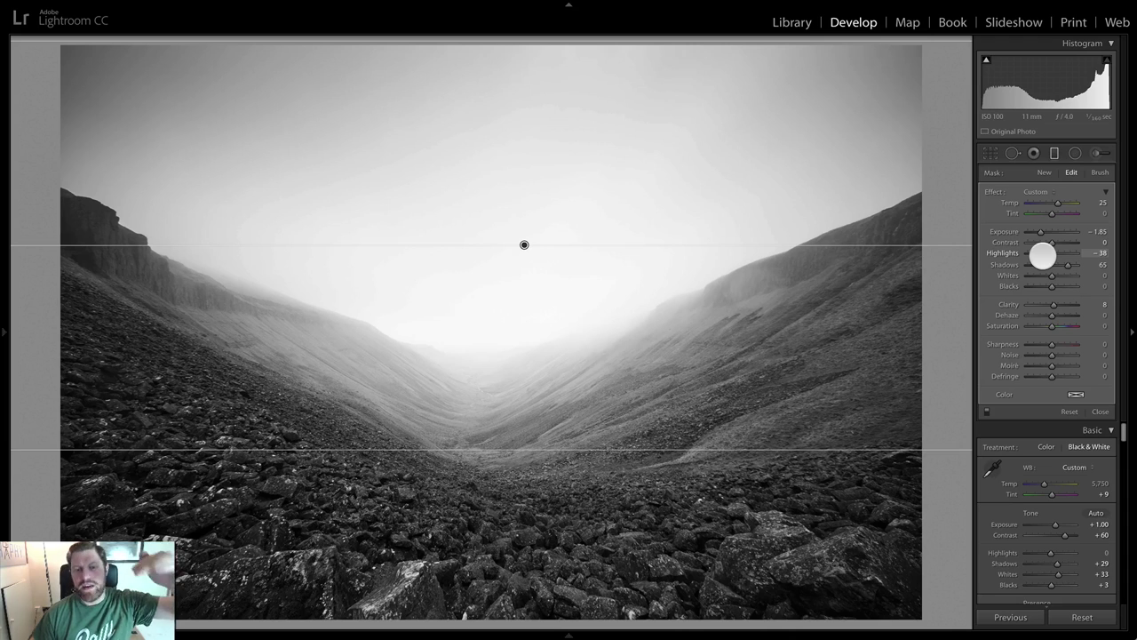
drag(1043, 256, 1041, 256)
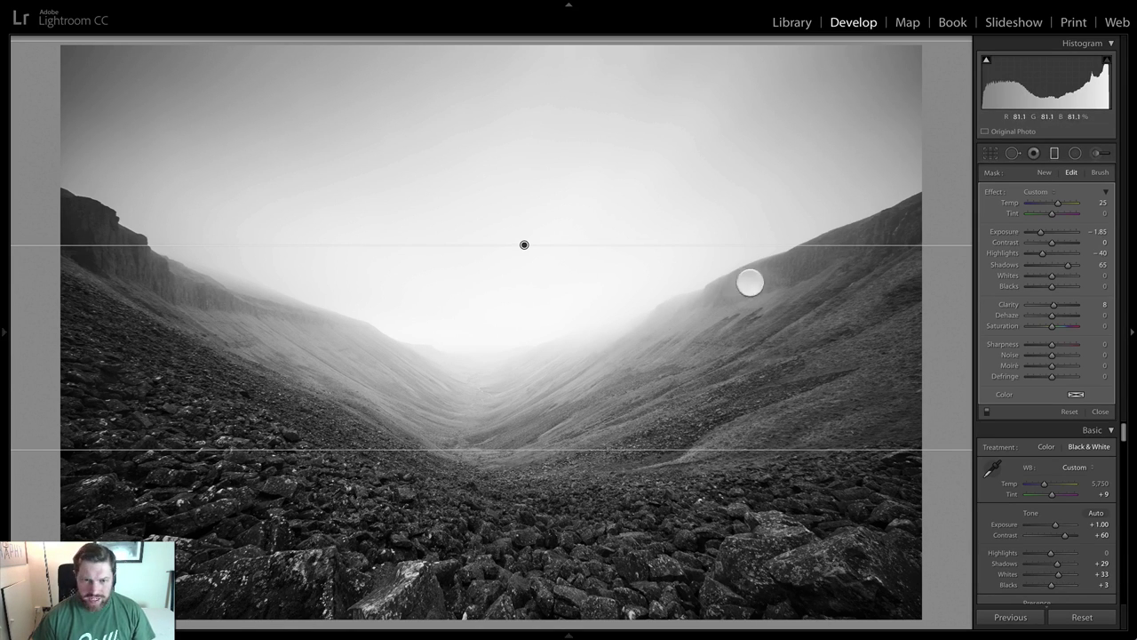
drag(510, 449, 510, 411)
drag(1069, 259, 1072, 264)
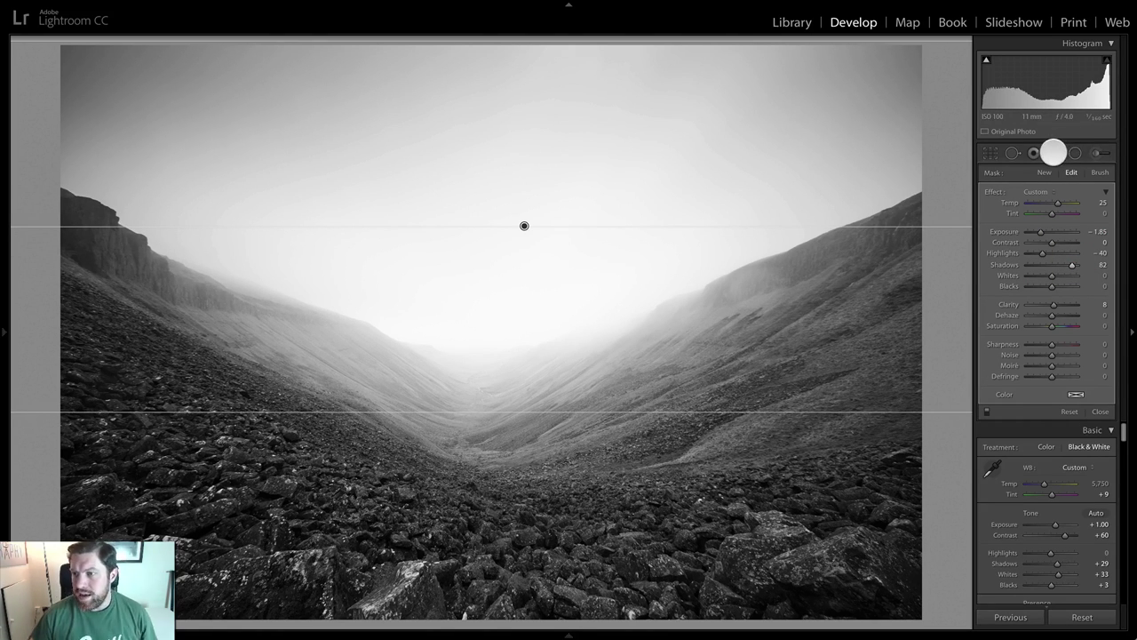
click(1053, 153)
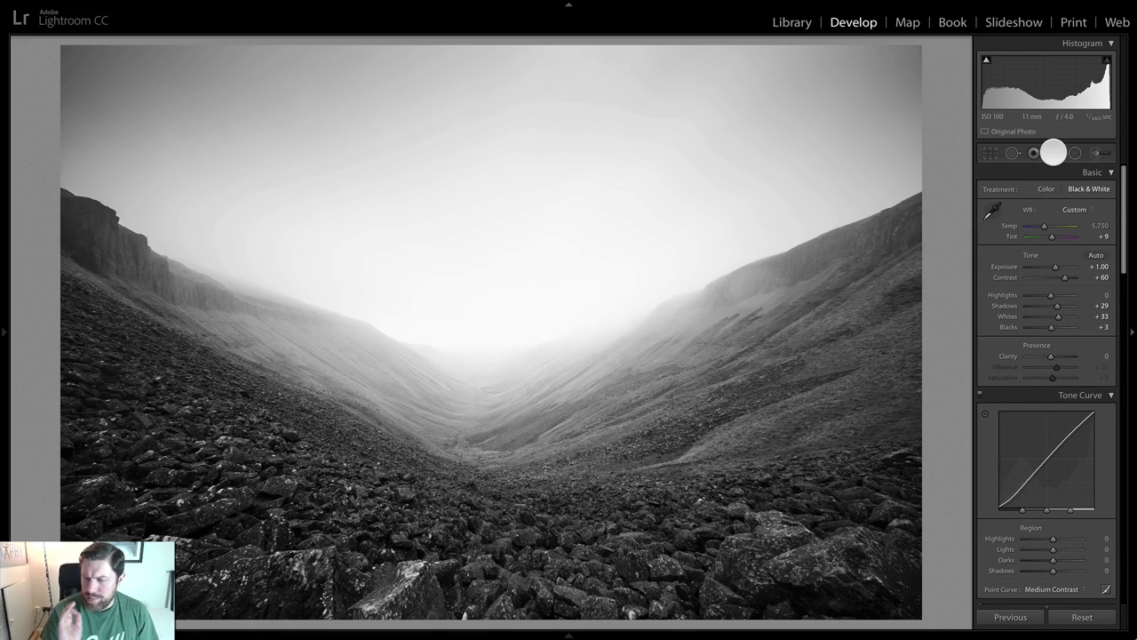
Raise Clarity to +7 and Whites to +57 on the black-and-white valley photo
drag(1046, 357, 1051, 356)
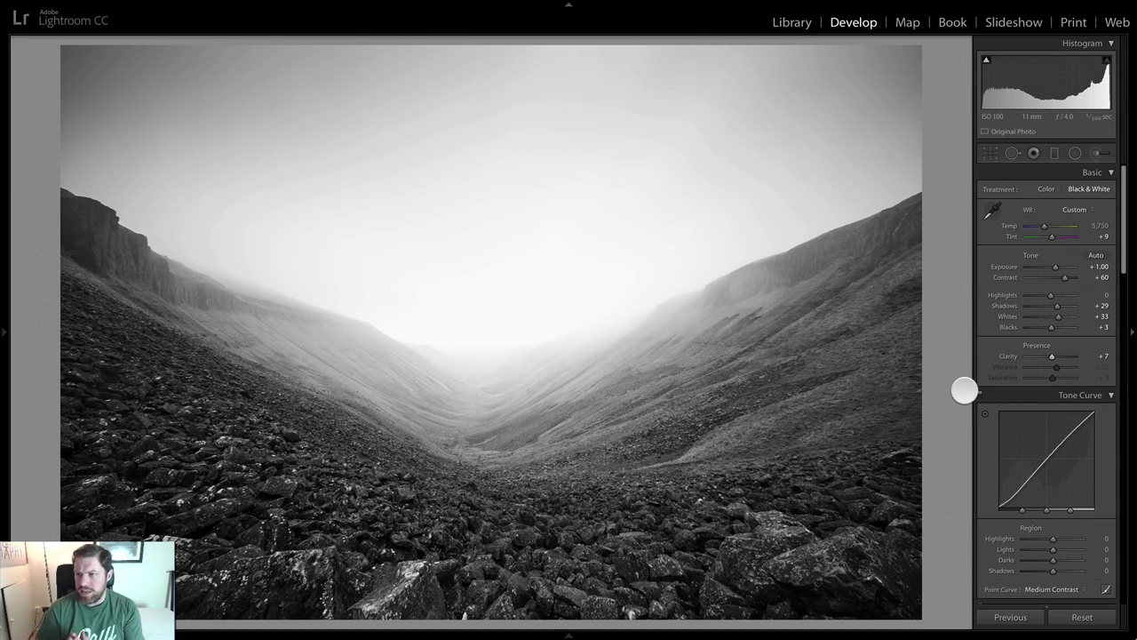
drag(1056, 314, 1064, 315)
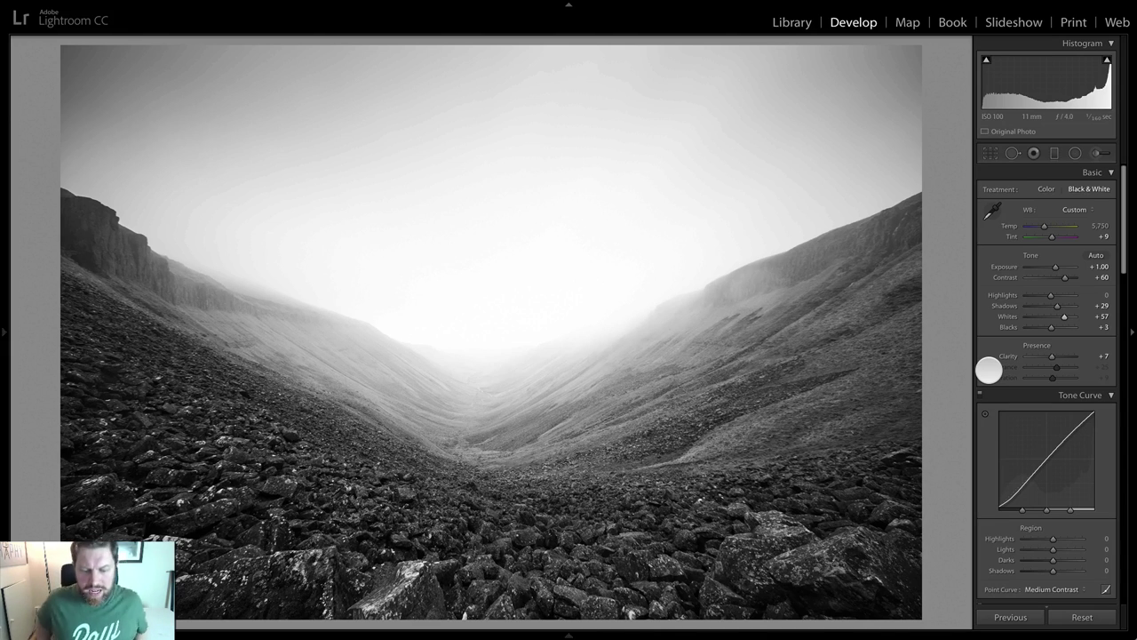
On the selfie, set Exposure +0.80, Contrast +23, Vibrance +34, Saturation +21, Temp 4,914
key(Right)
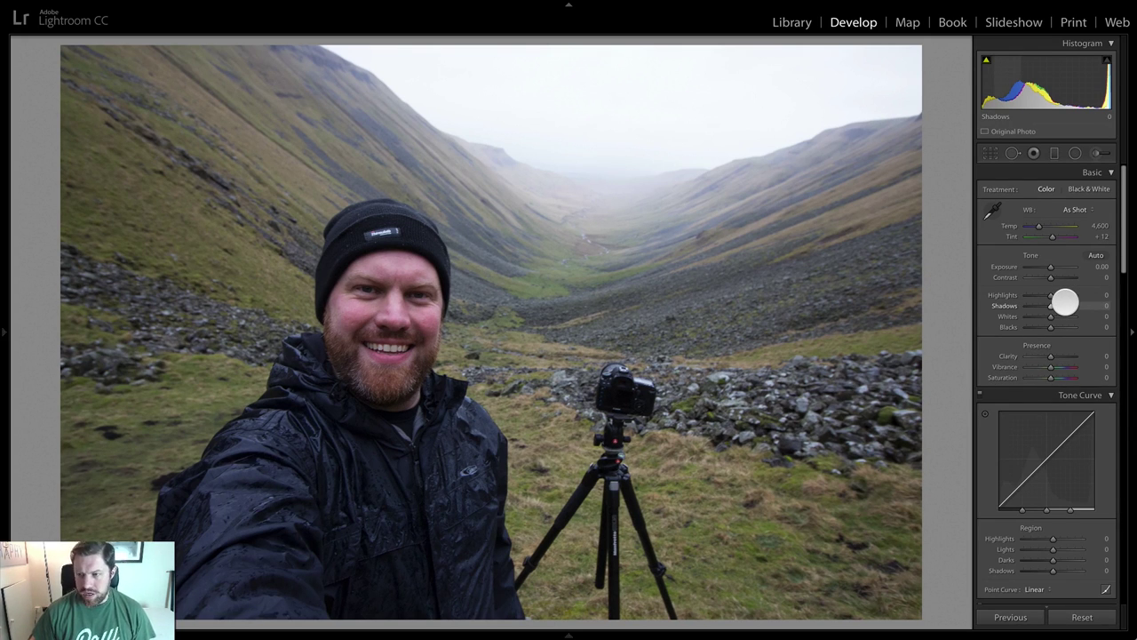
drag(1051, 267, 1054, 269)
drag(1050, 276, 1056, 276)
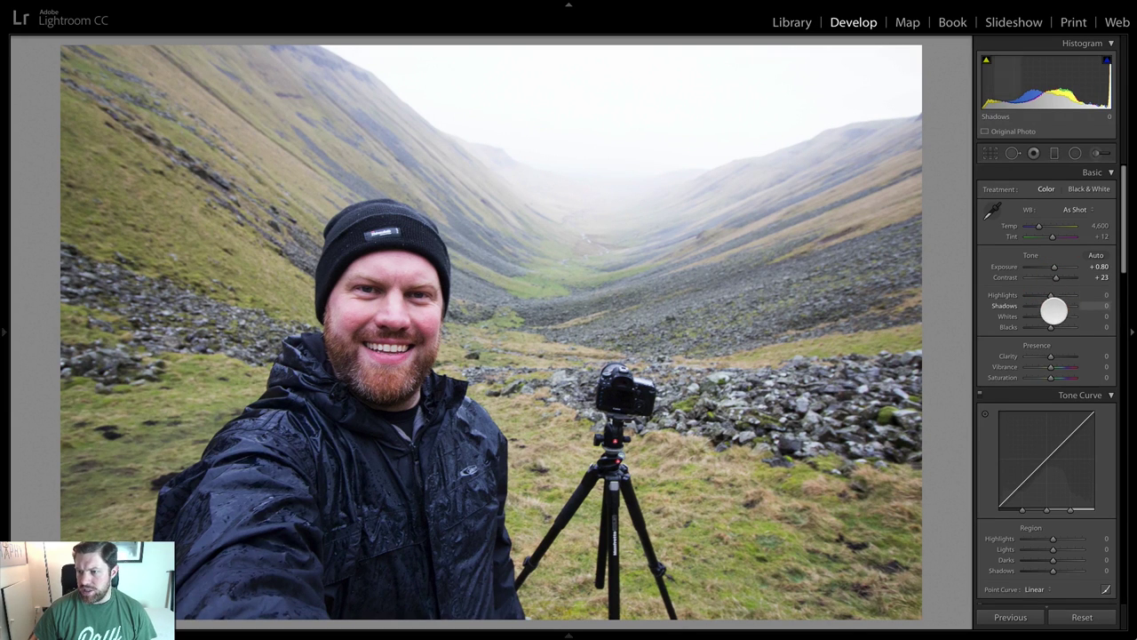
mouse_move(1046, 368)
mouse_down()
mouse_move(1058, 368)
mouse_move(1055, 379)
mouse_up()
drag(1038, 226, 1038, 226)
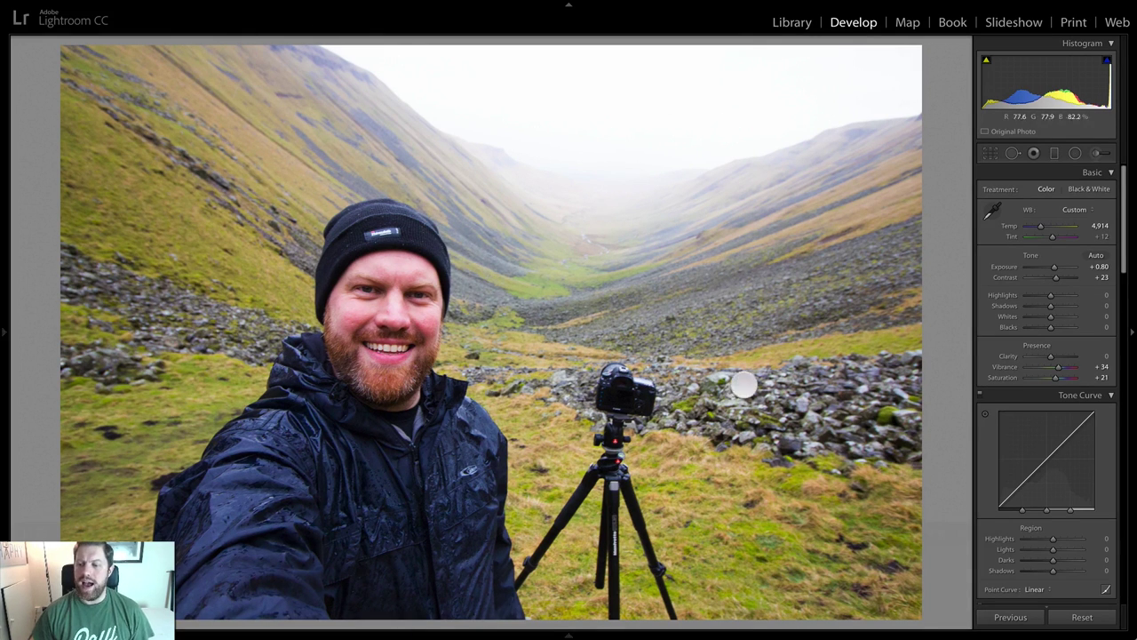
Try the Medium Contrast point curve, revert to Linear, and lift Shadows to +14
click(1035, 589)
click(1041, 591)
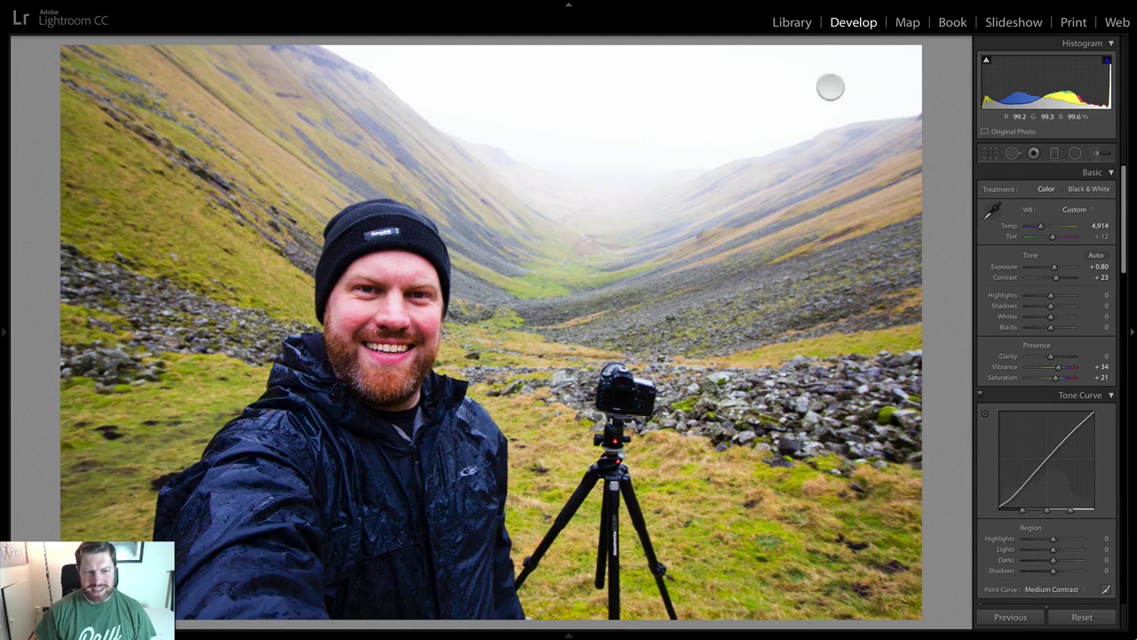
click(1053, 589)
click(1052, 579)
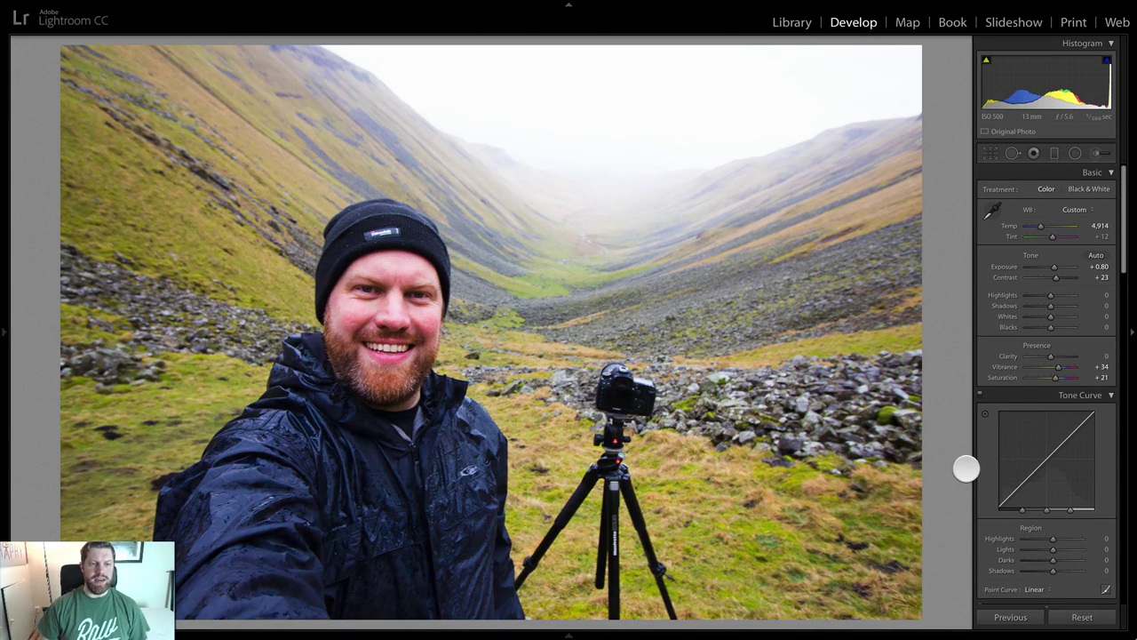
drag(1051, 308, 1049, 309)
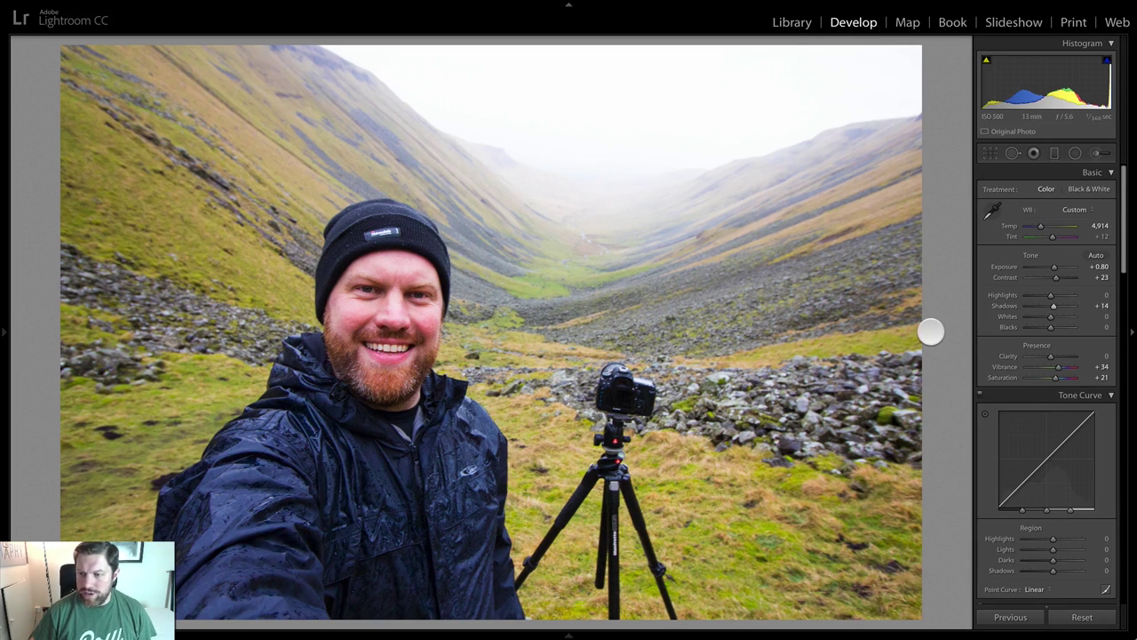
key(Right)
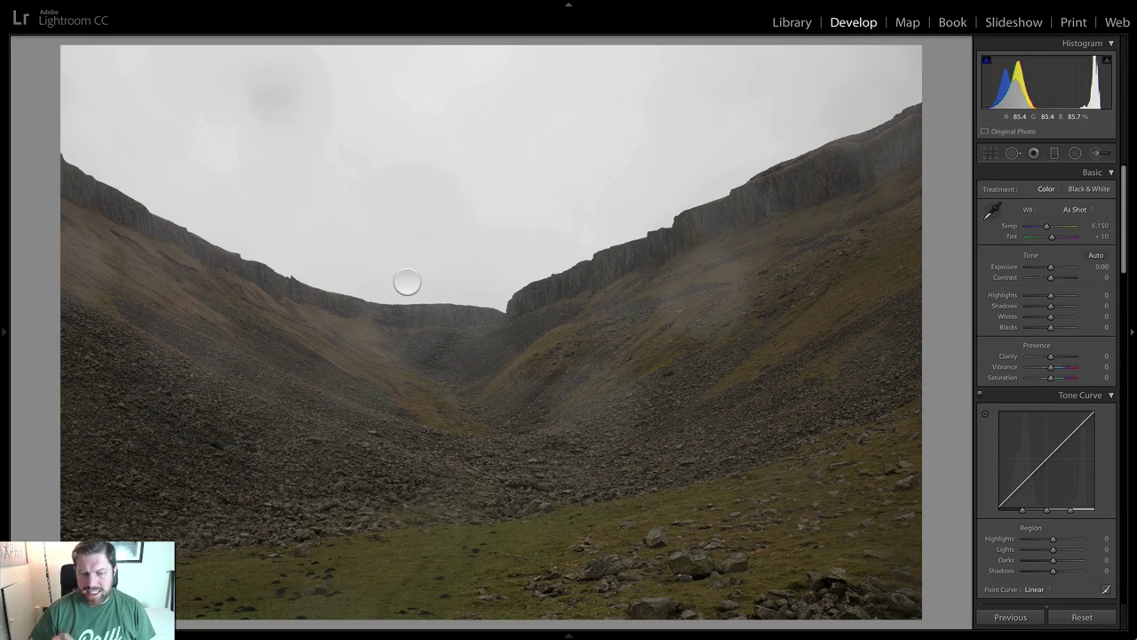
Switch to the Library grid view to show all eight developed photos
key(g)
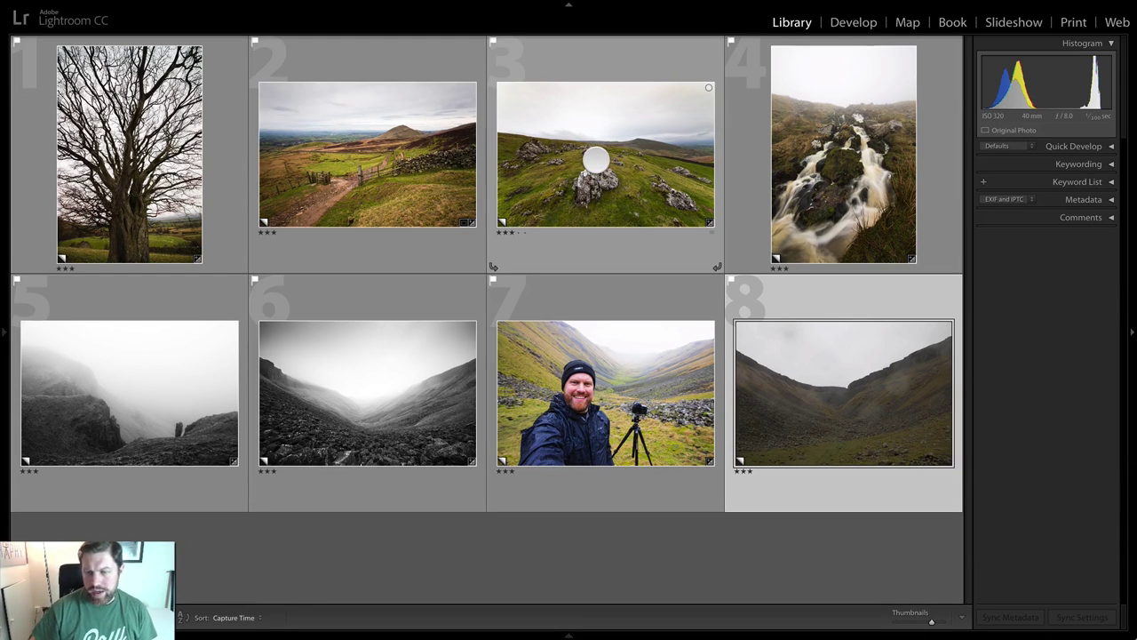
mouse_move(596, 159)
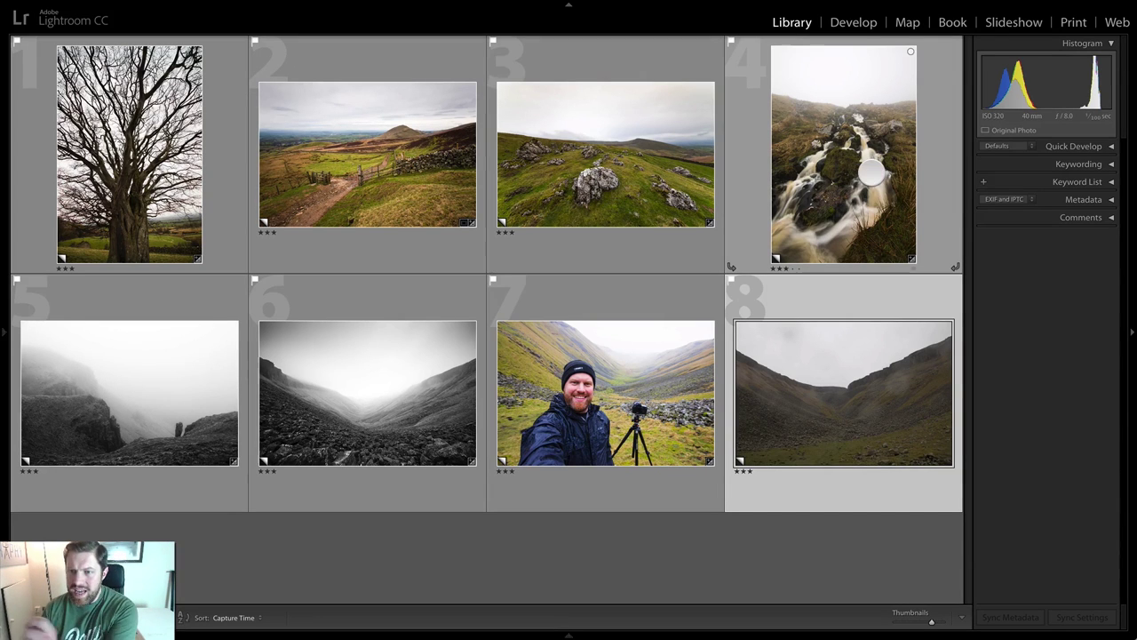
mouse_move(860, 179)
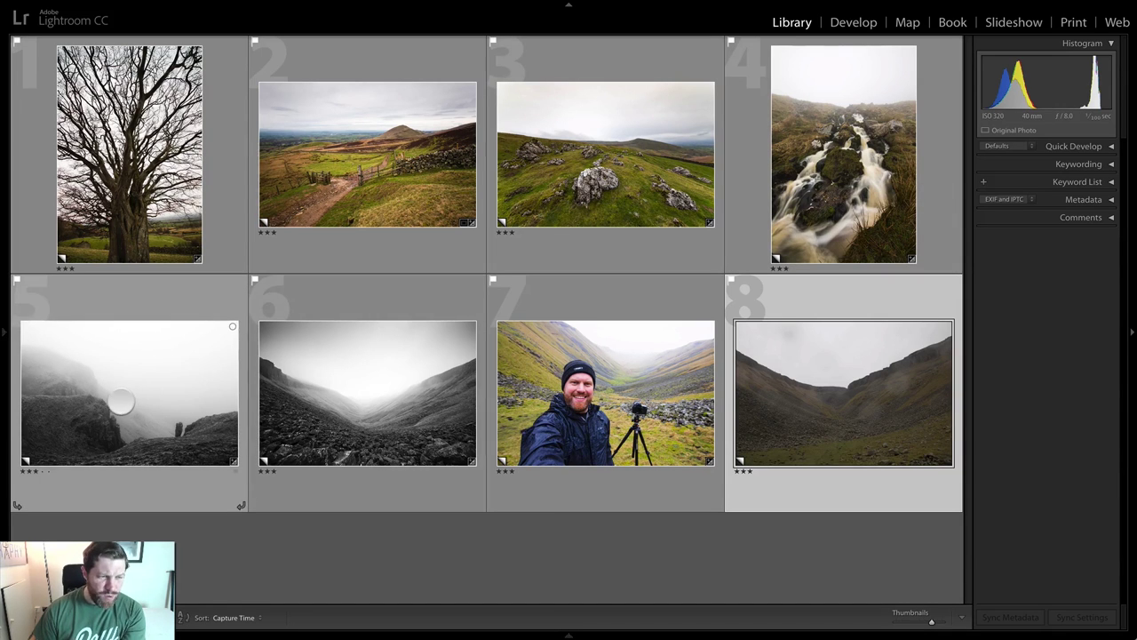
click(123, 402)
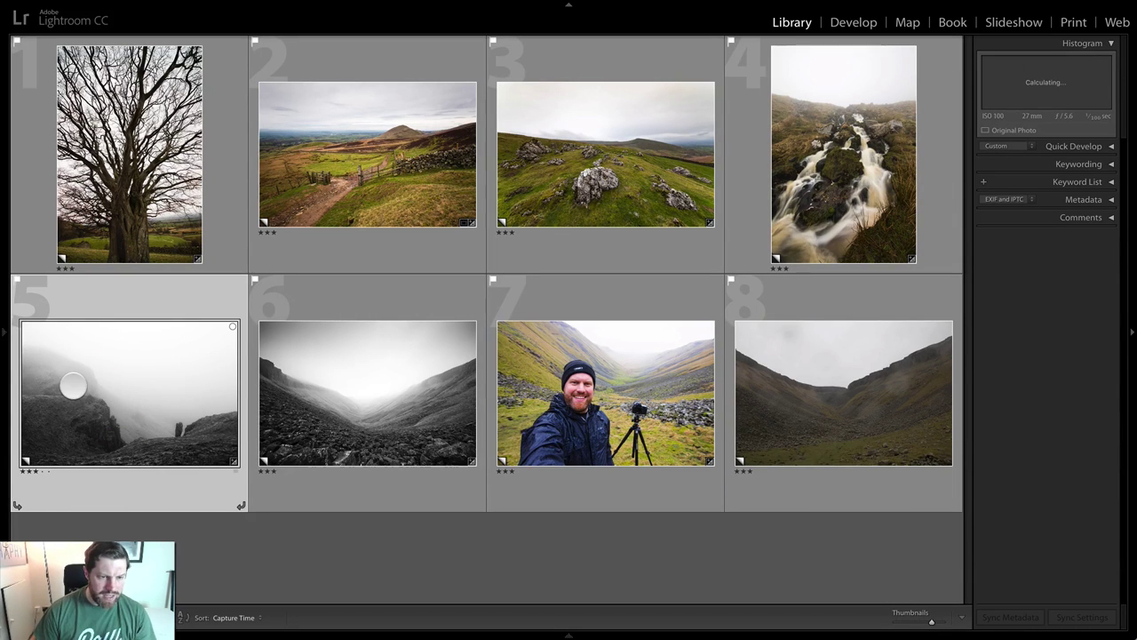
click(405, 383)
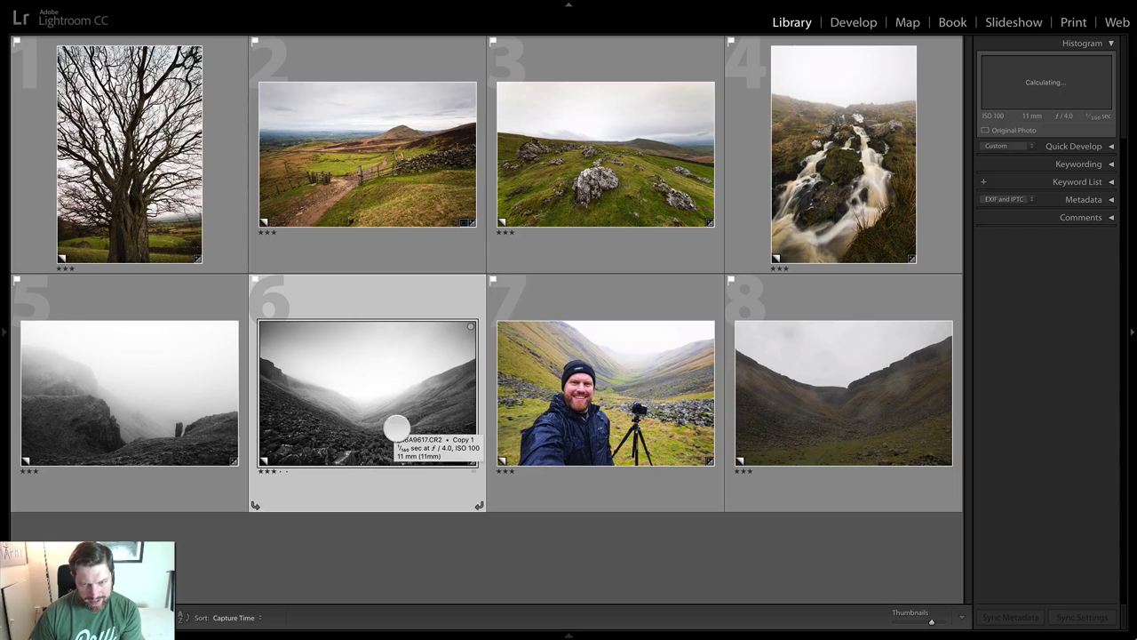
click(589, 421)
click(866, 431)
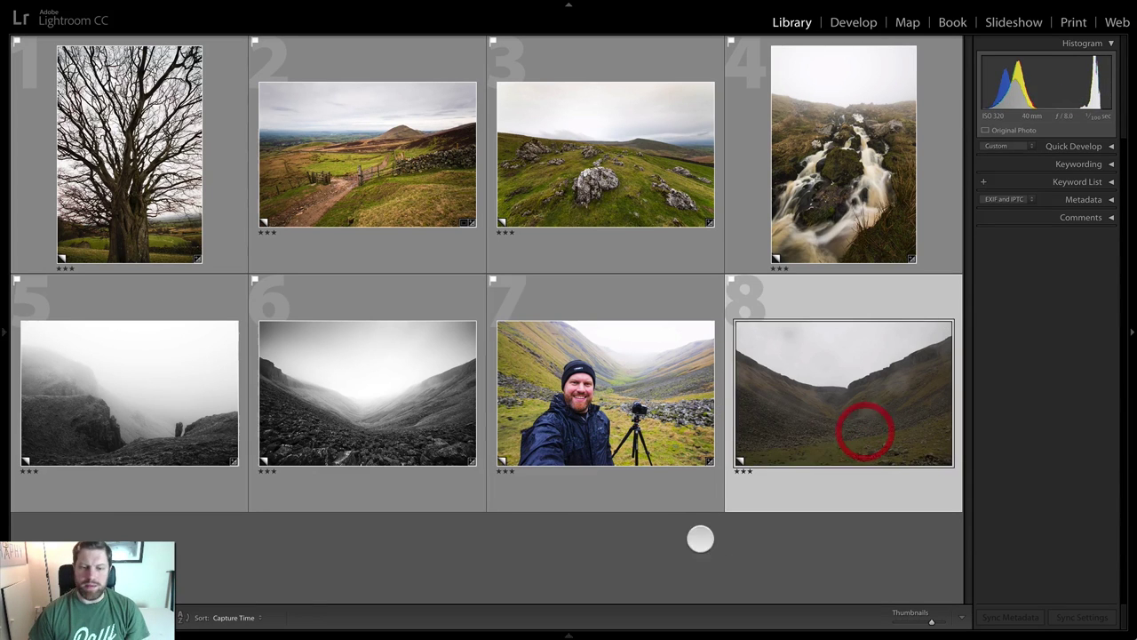
click(653, 557)
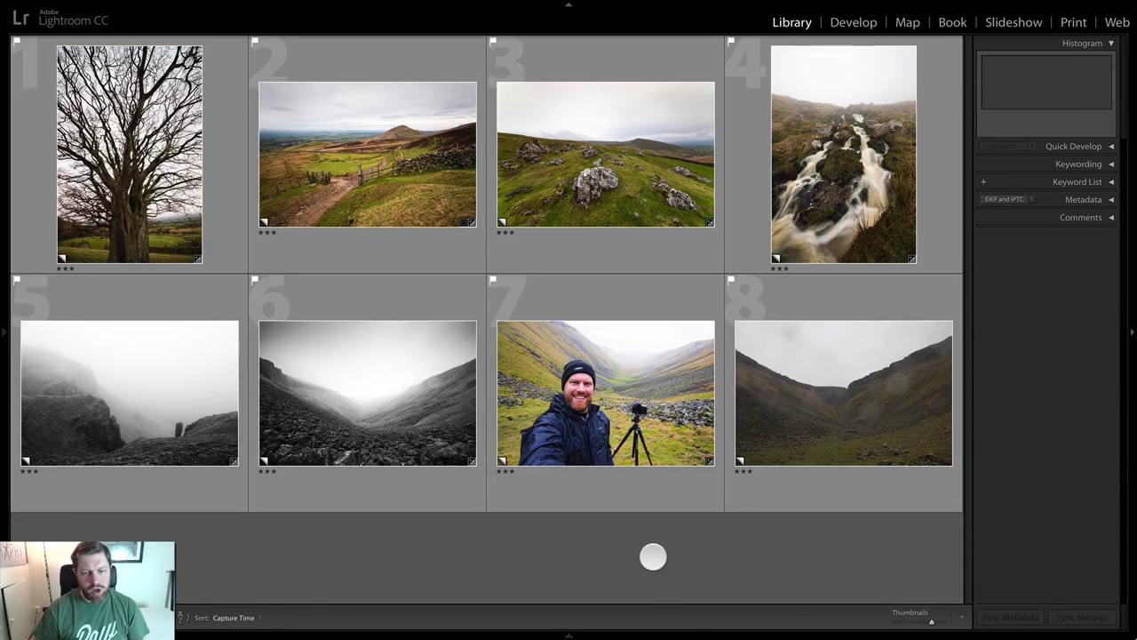